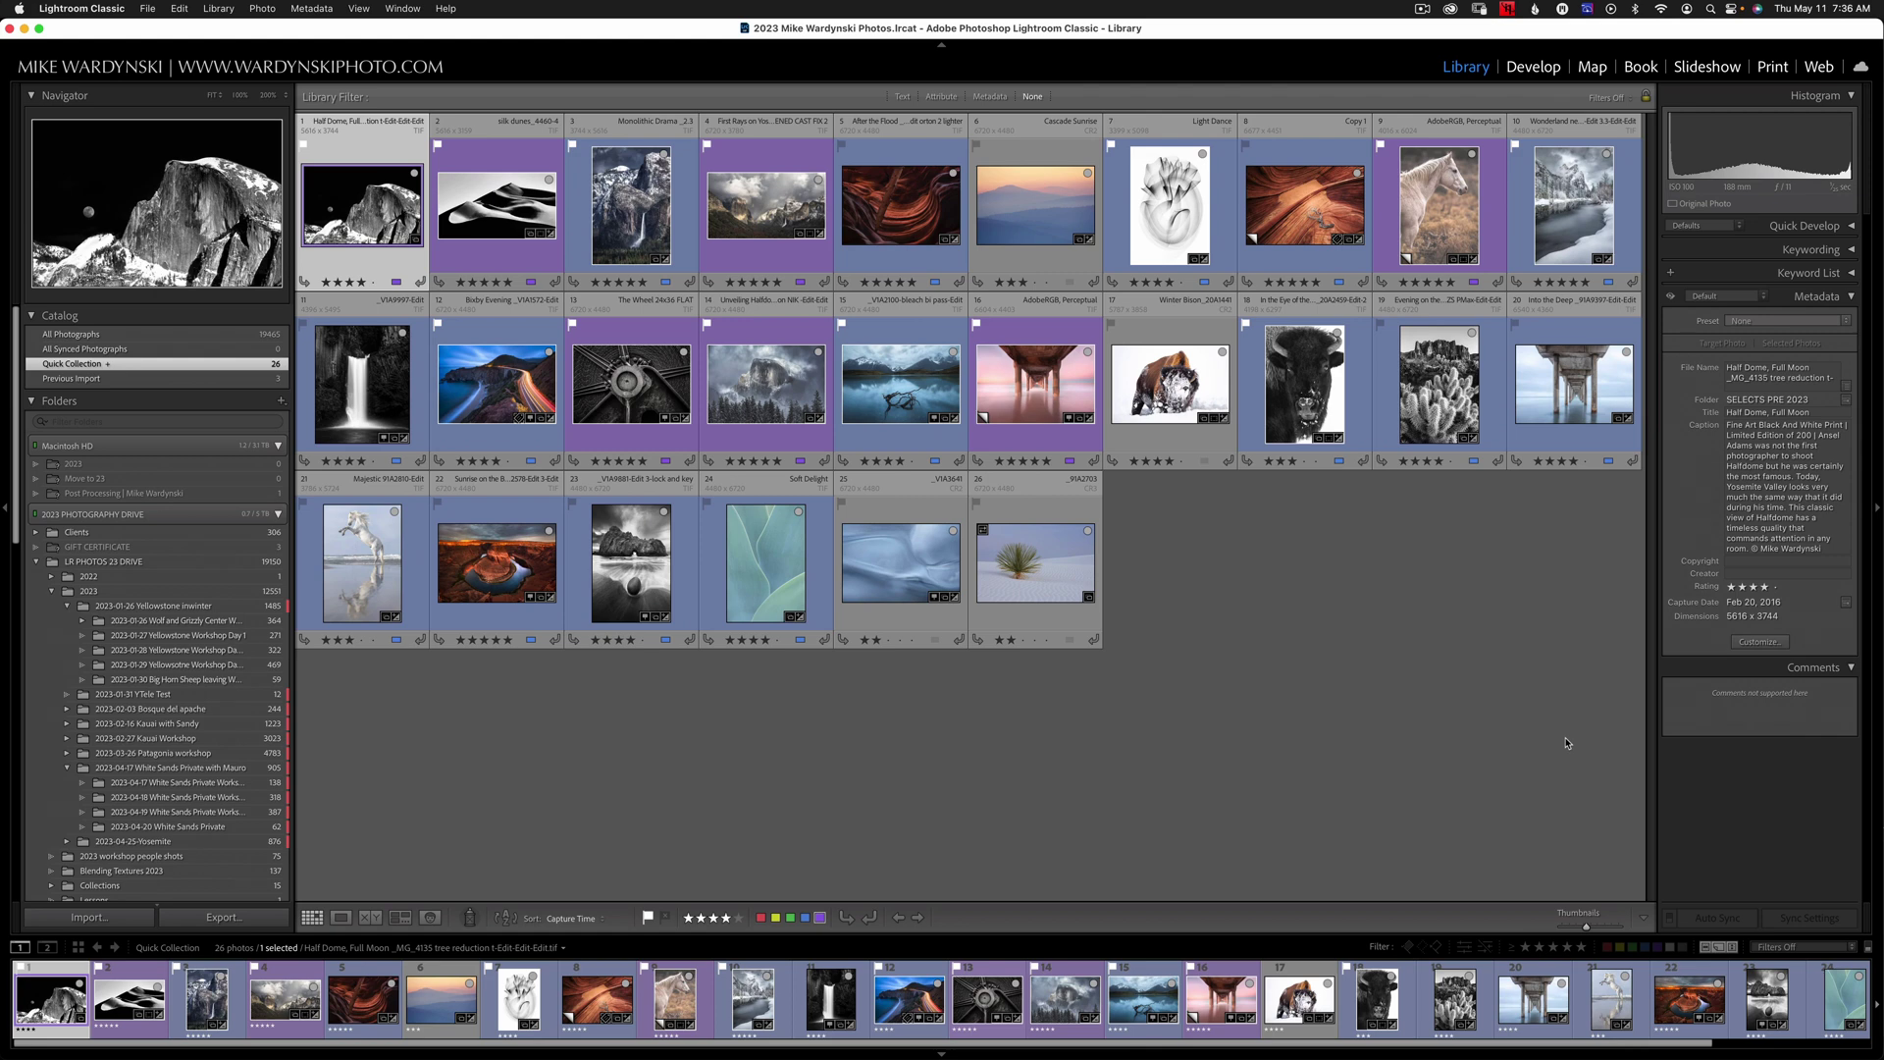
- In Finder, expand and collapse the Wolf and Grizzly Center folder, then drag it into the 2022 folder
left_click(619, 771)
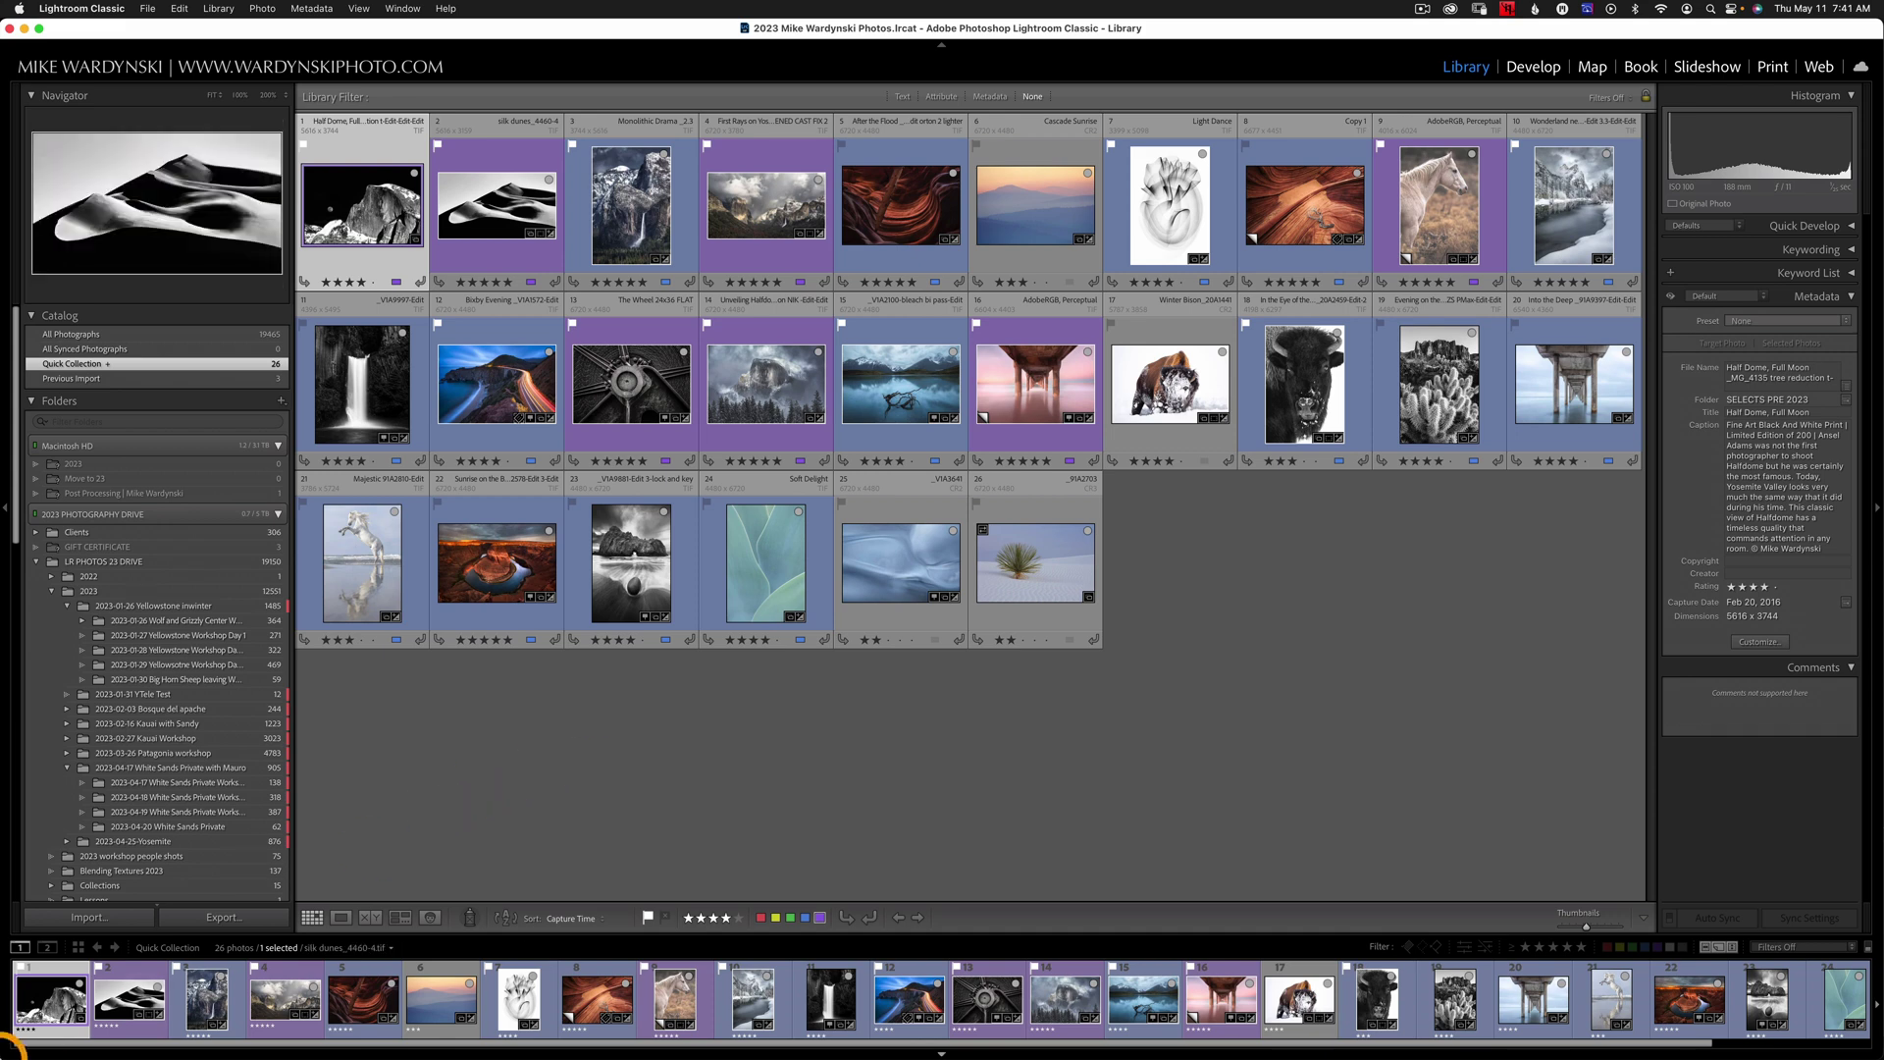
left_click(44, 1037)
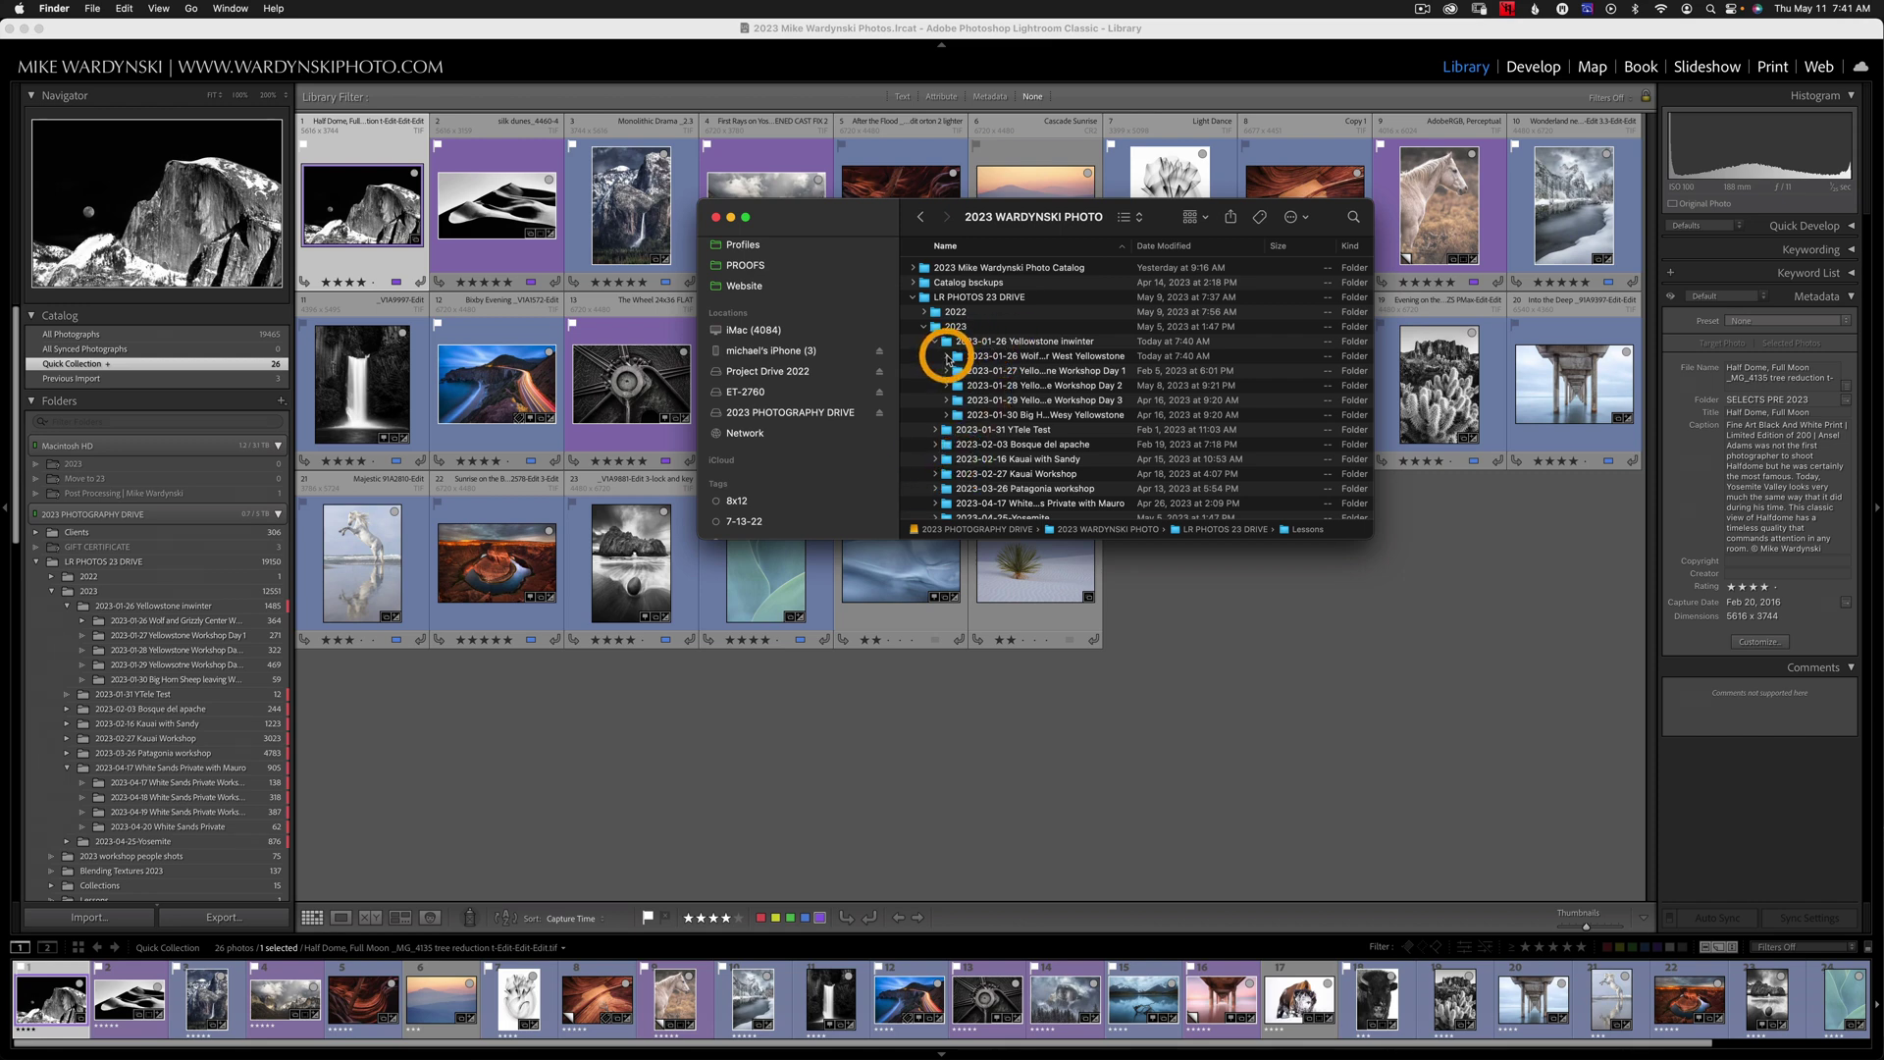
left_click(946, 356)
left_click(946, 357)
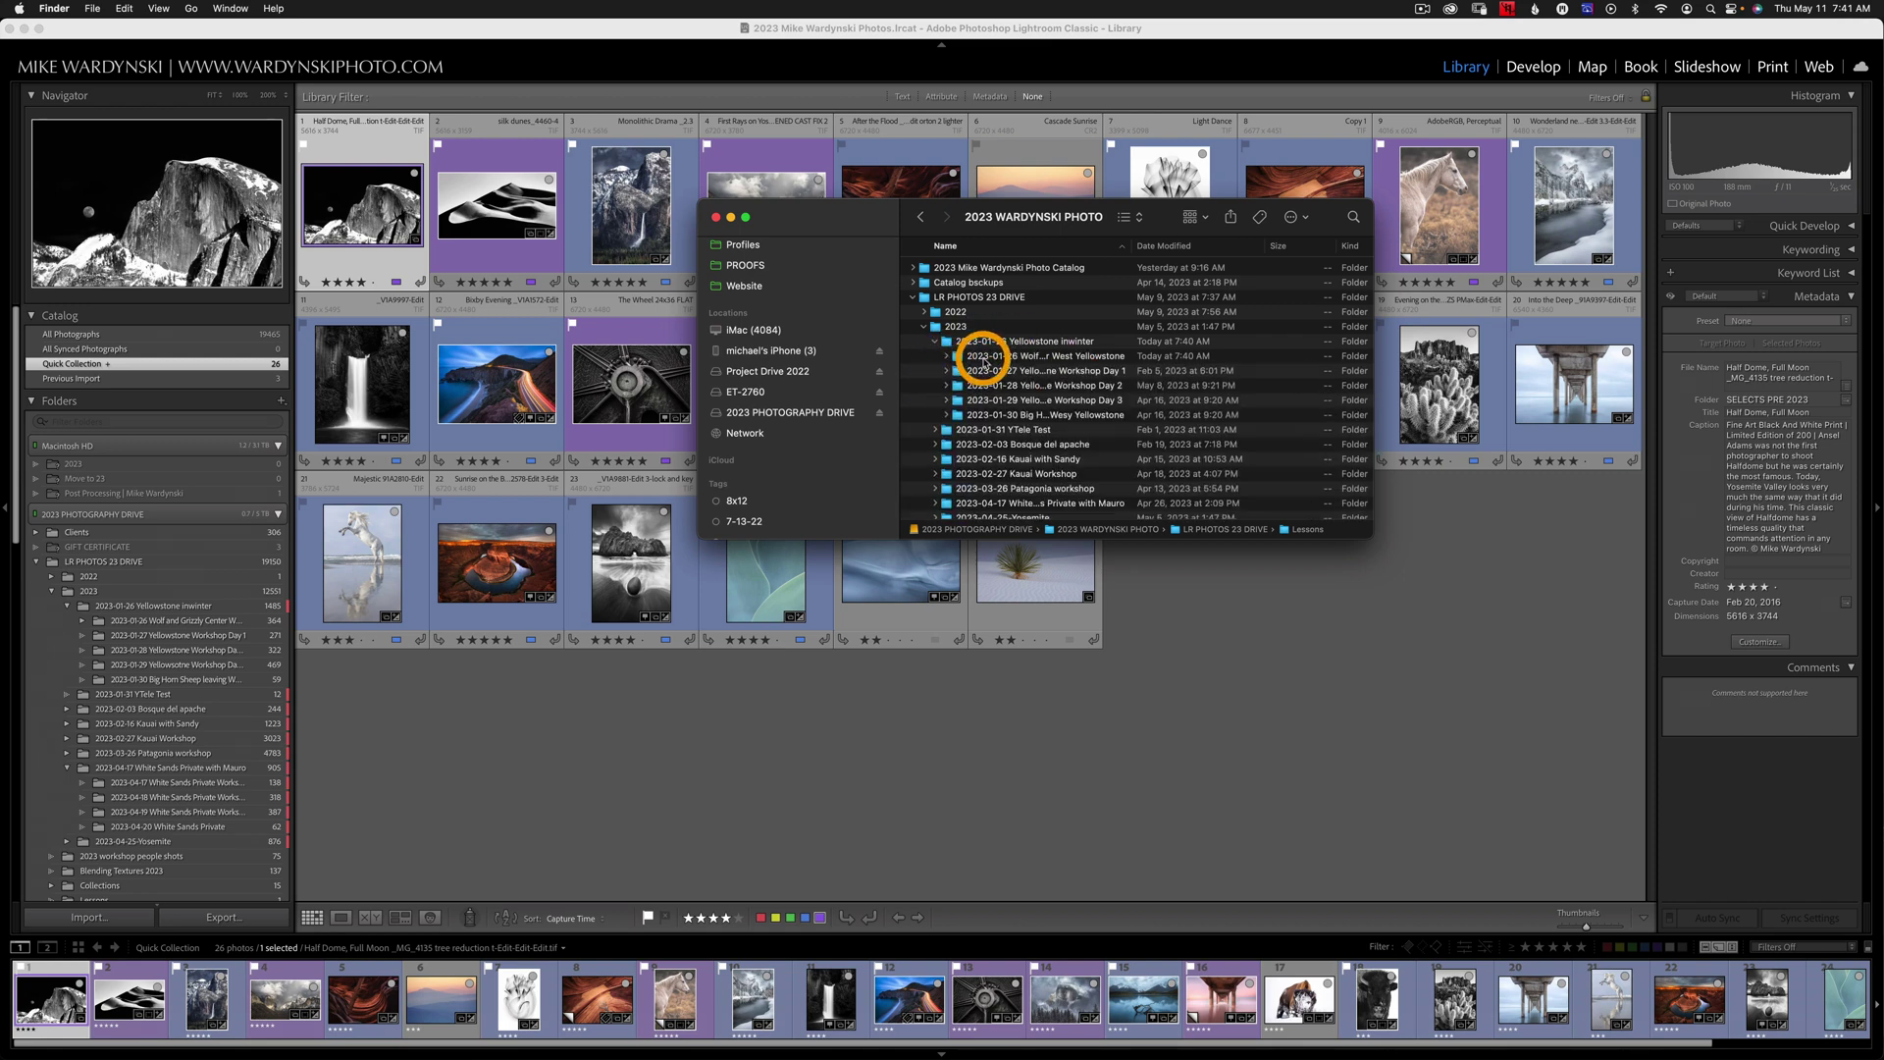
left_click(988, 355)
left_click_drag(987, 358, 964, 305)
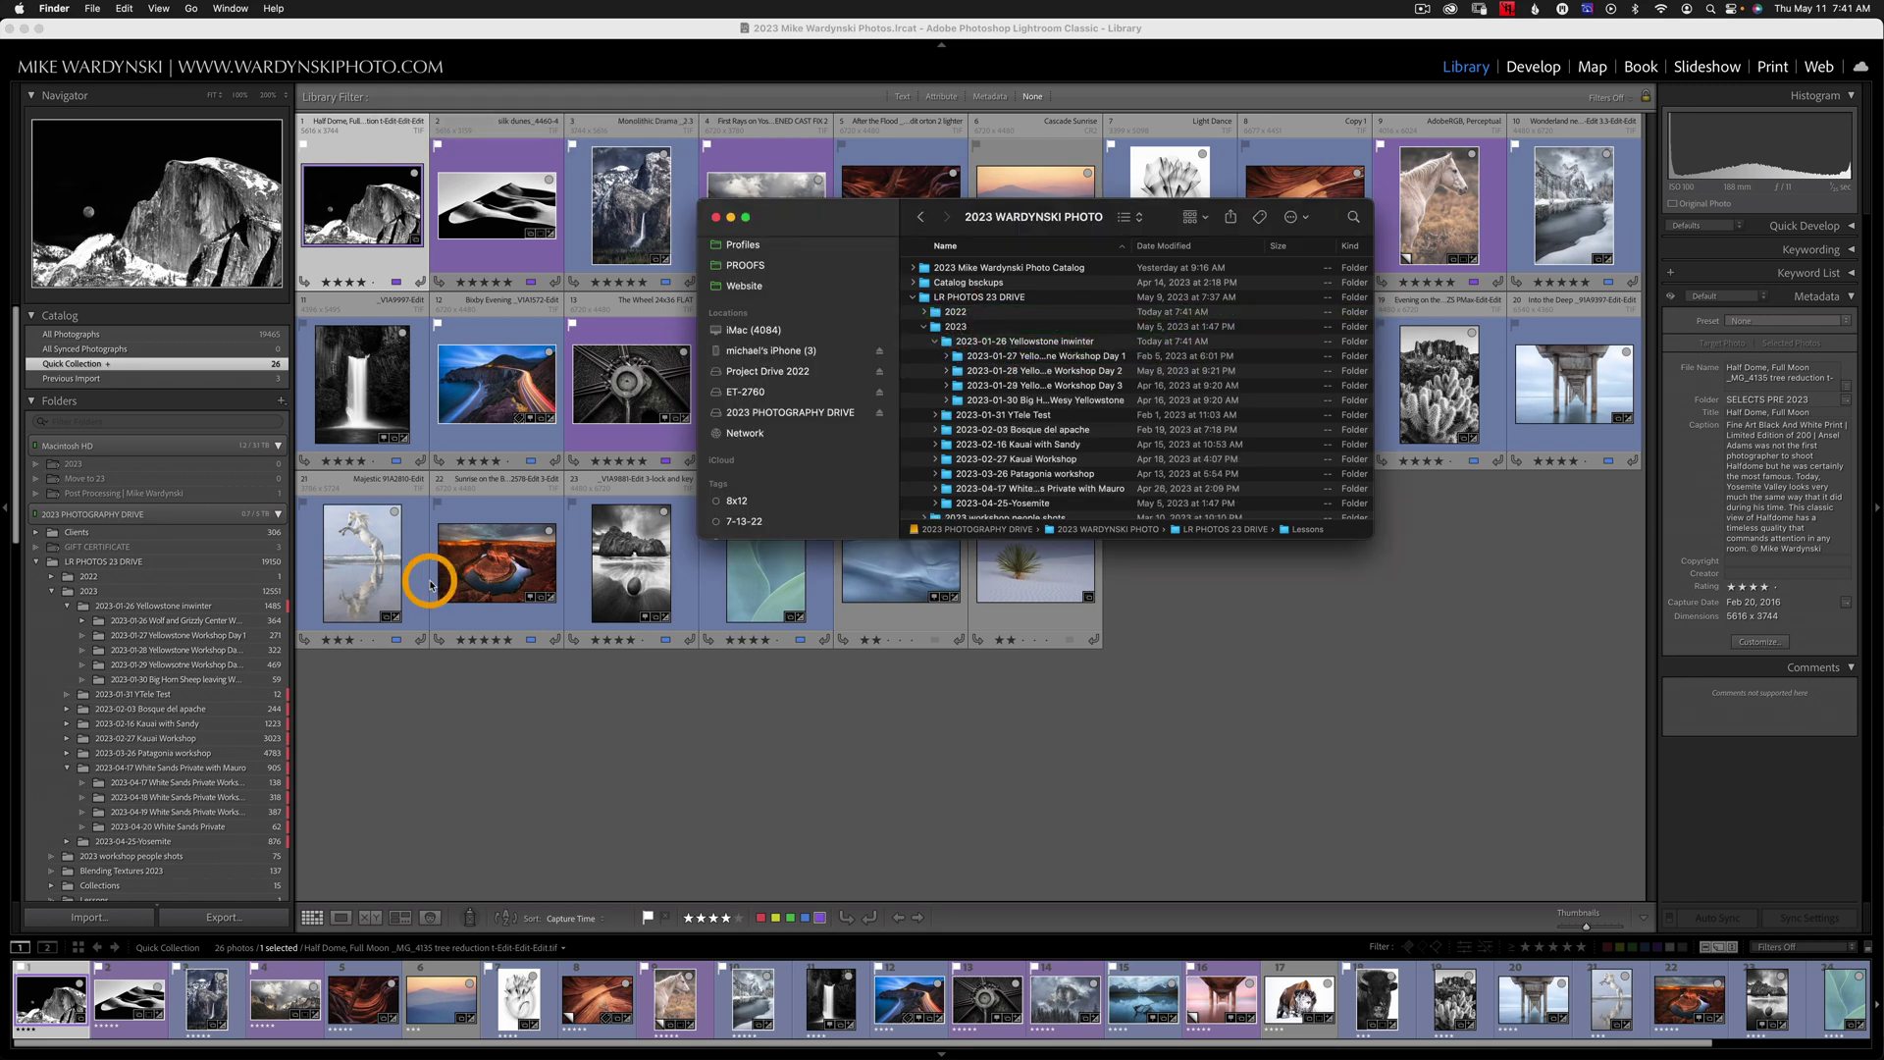
- Show the 2023-01-26 Yellowstone inwinter folder, then its Wolf and Grizzly Center subfolder's photos
left_click(118, 607)
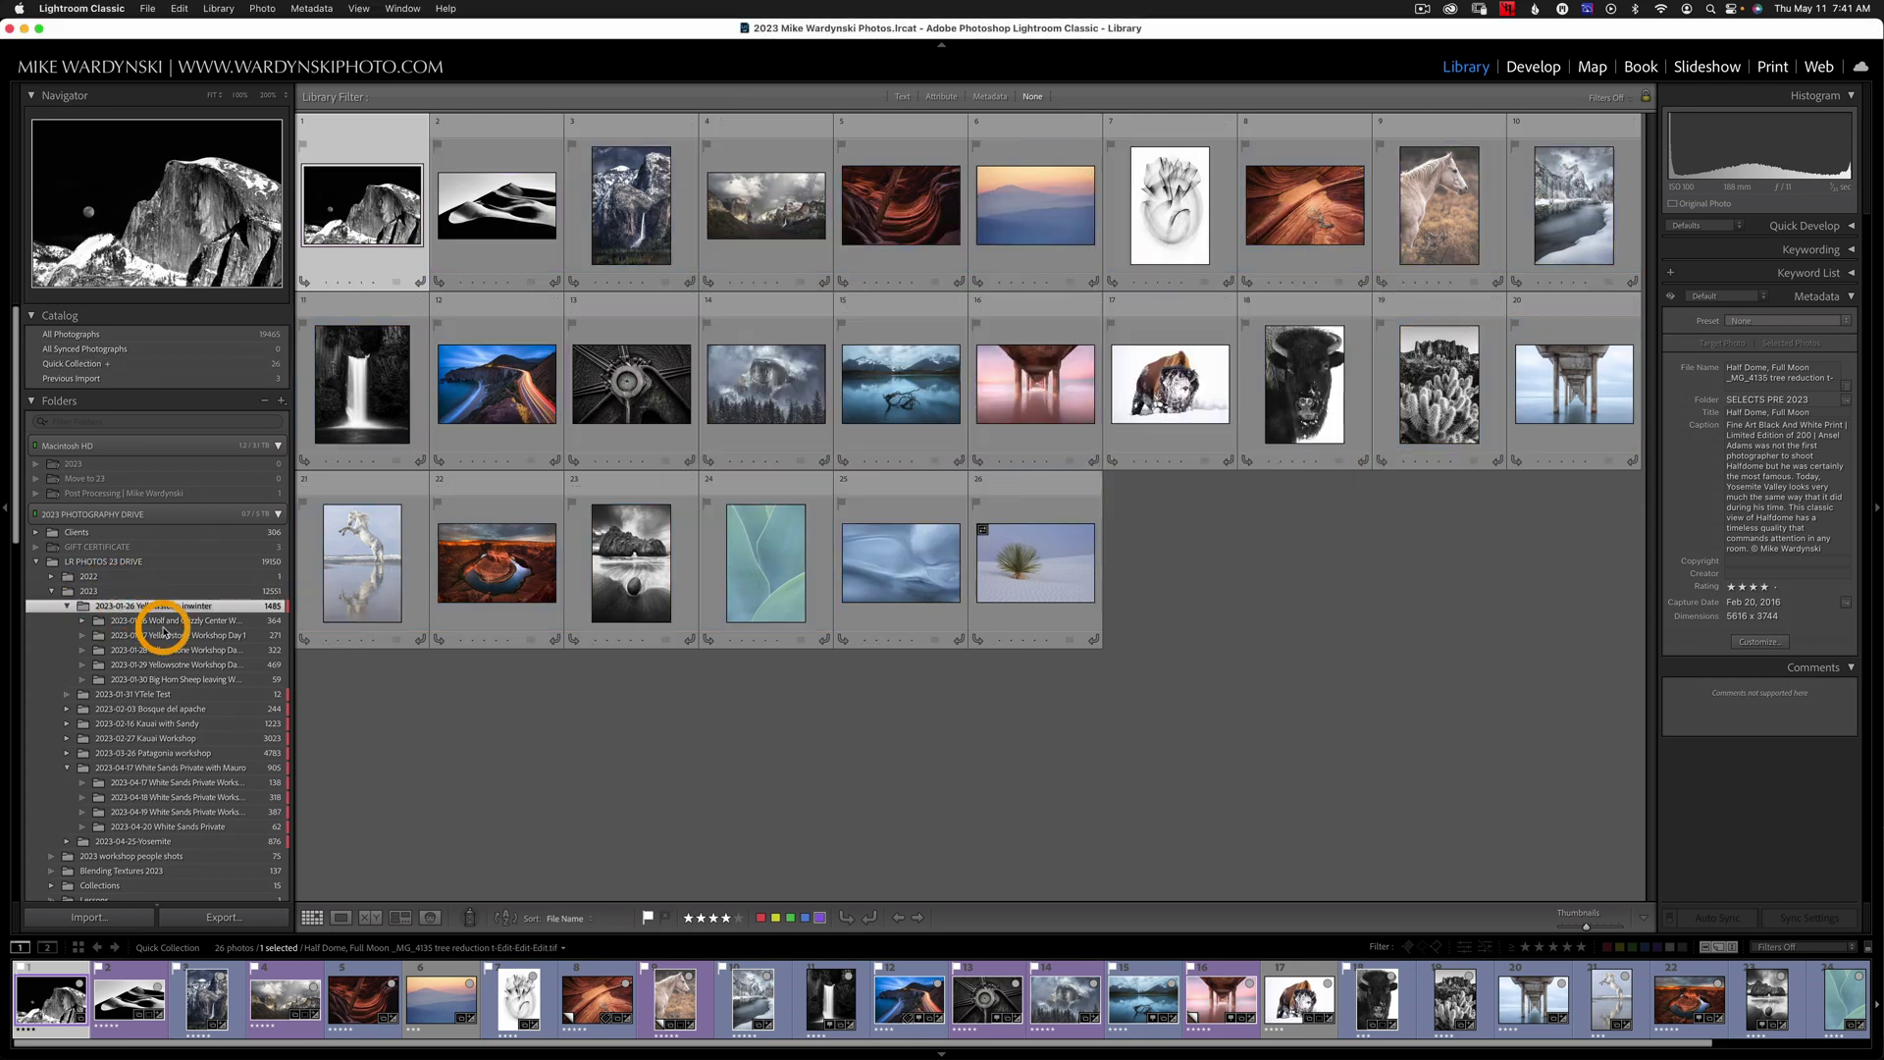
left_click(155, 621)
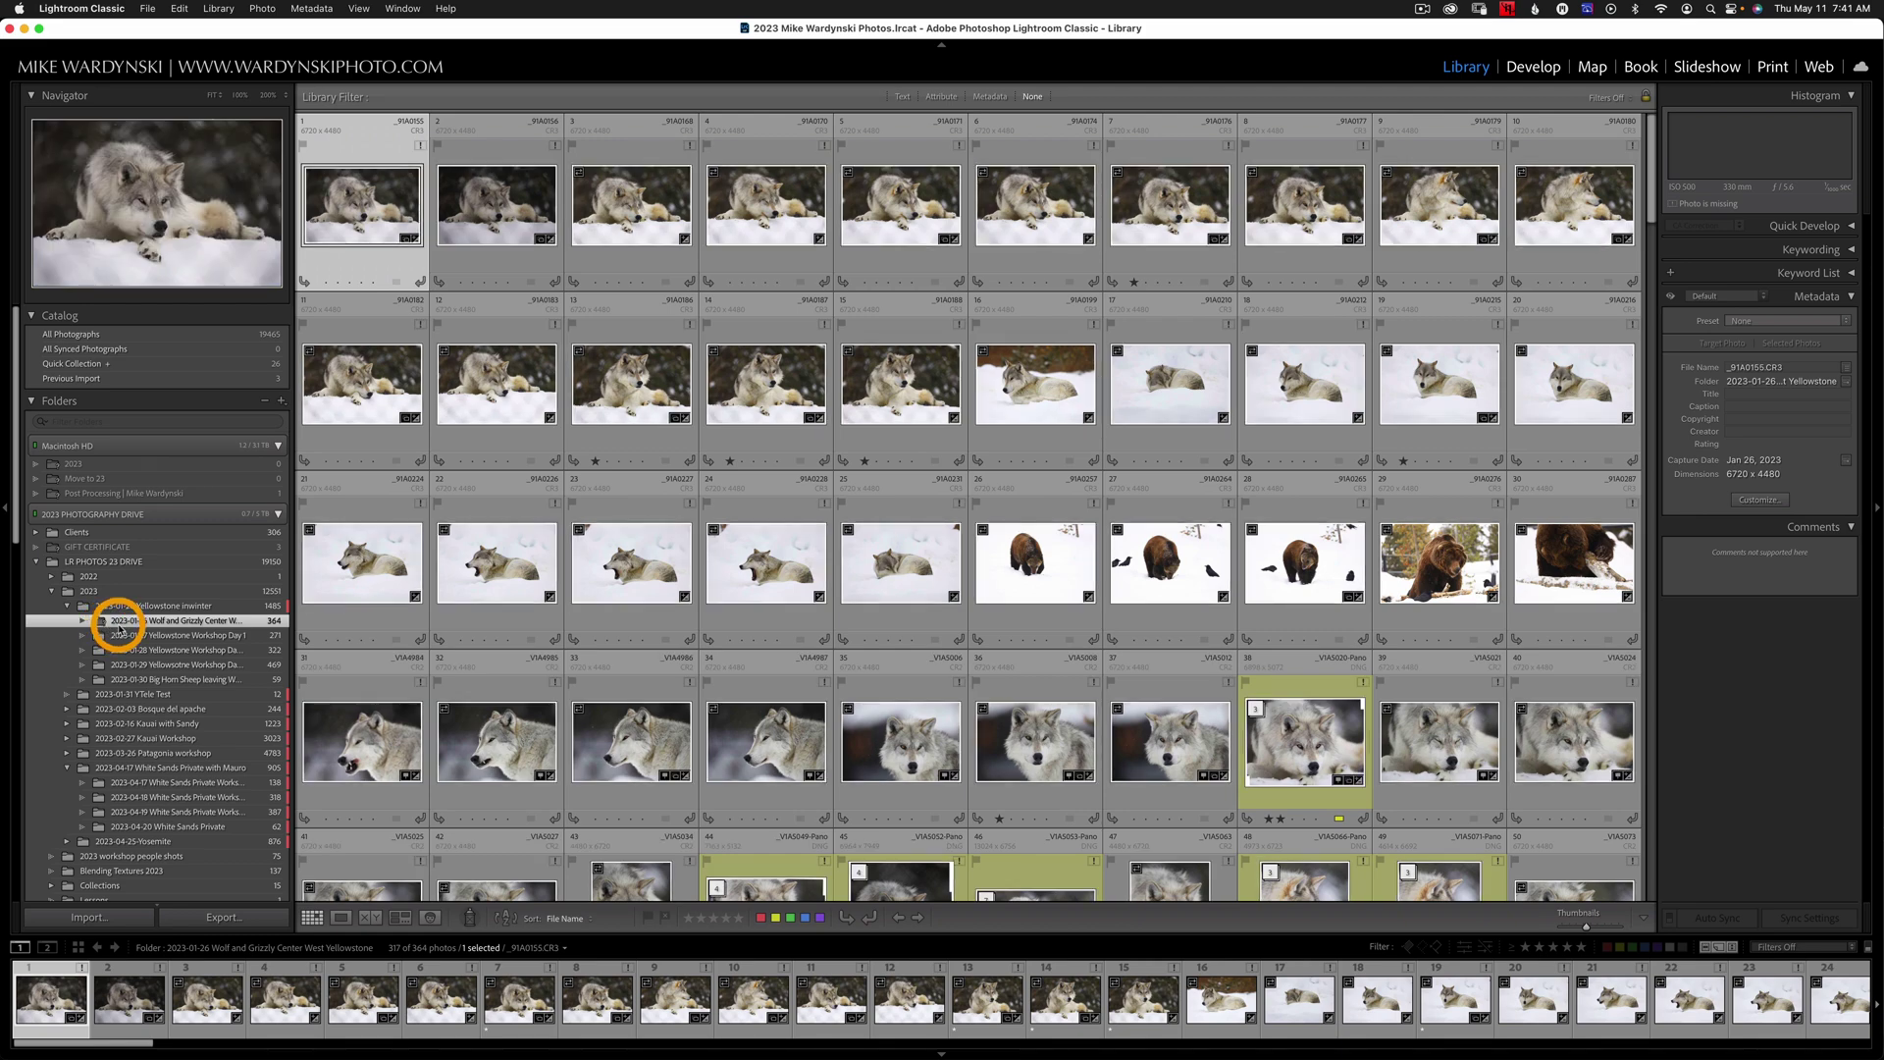
left_click(437, 145)
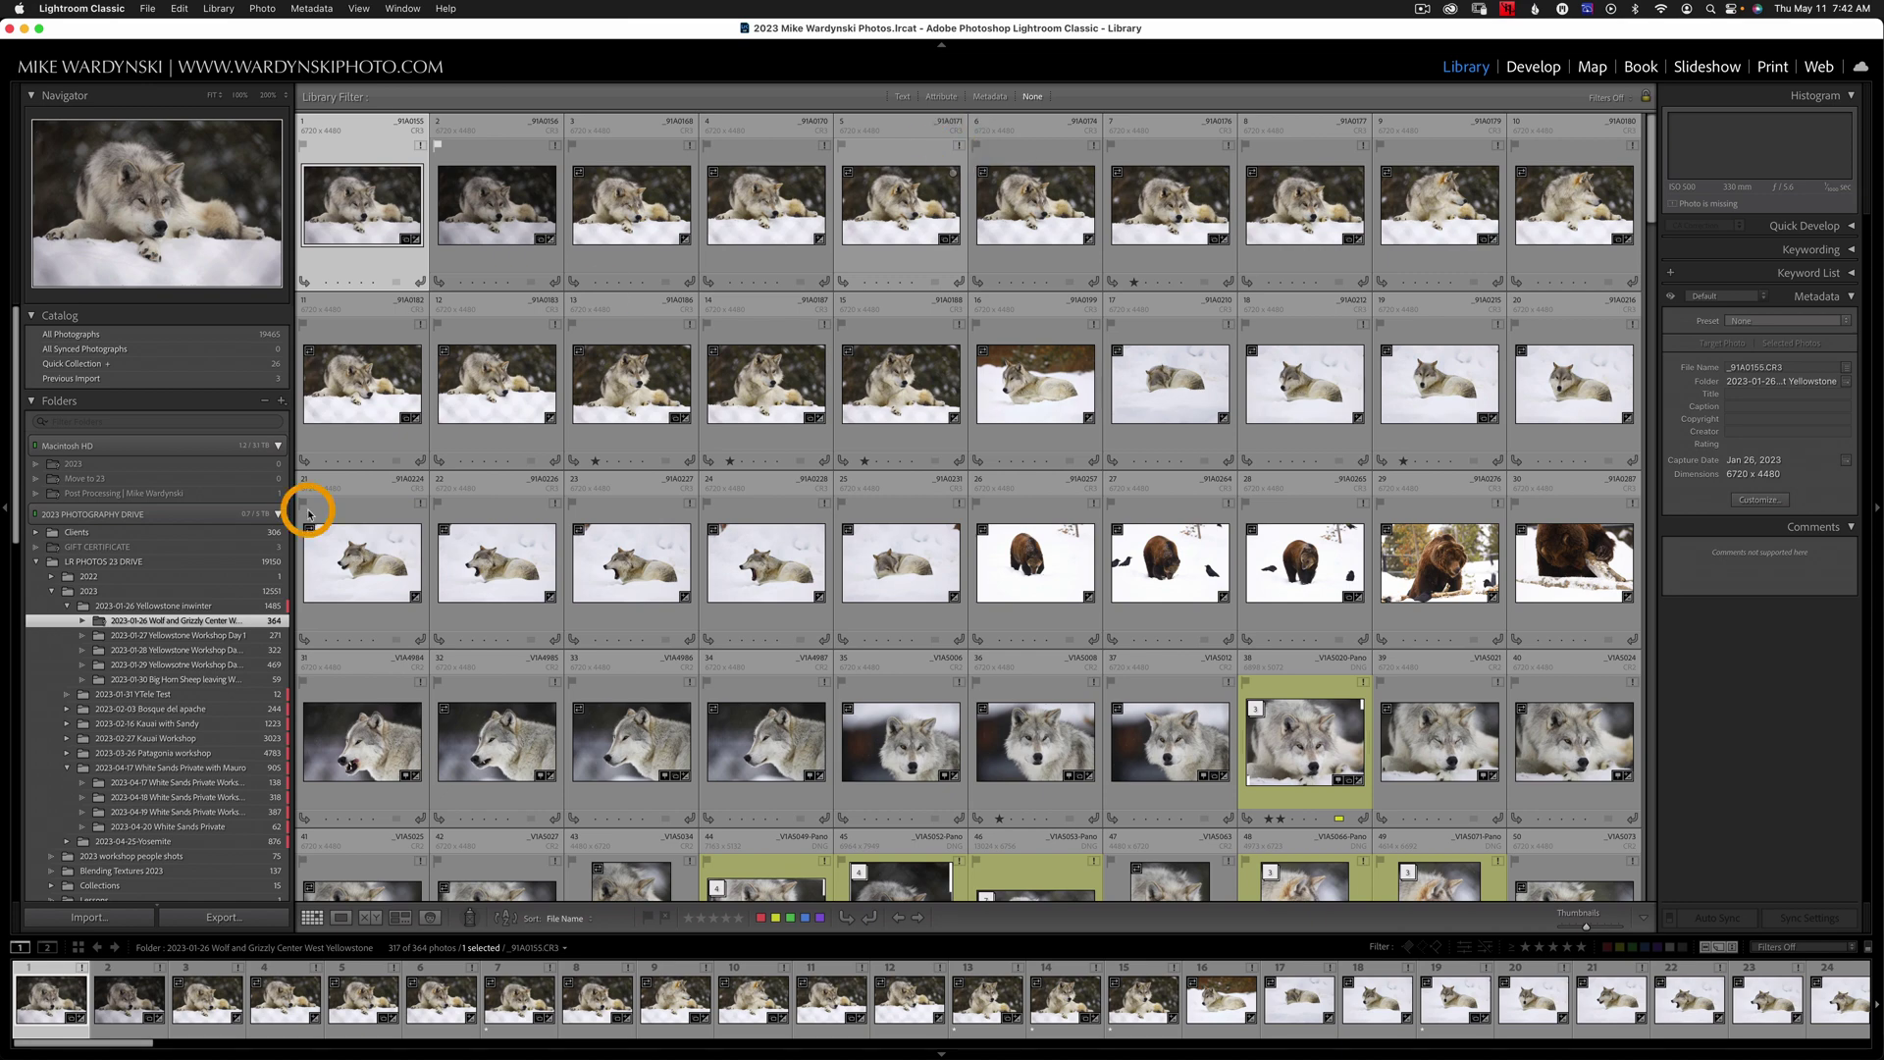
- Check Finder, then set the first wolf photo's Exposure to +0.35 in Develop and return to the grid
left_click(39, 1026)
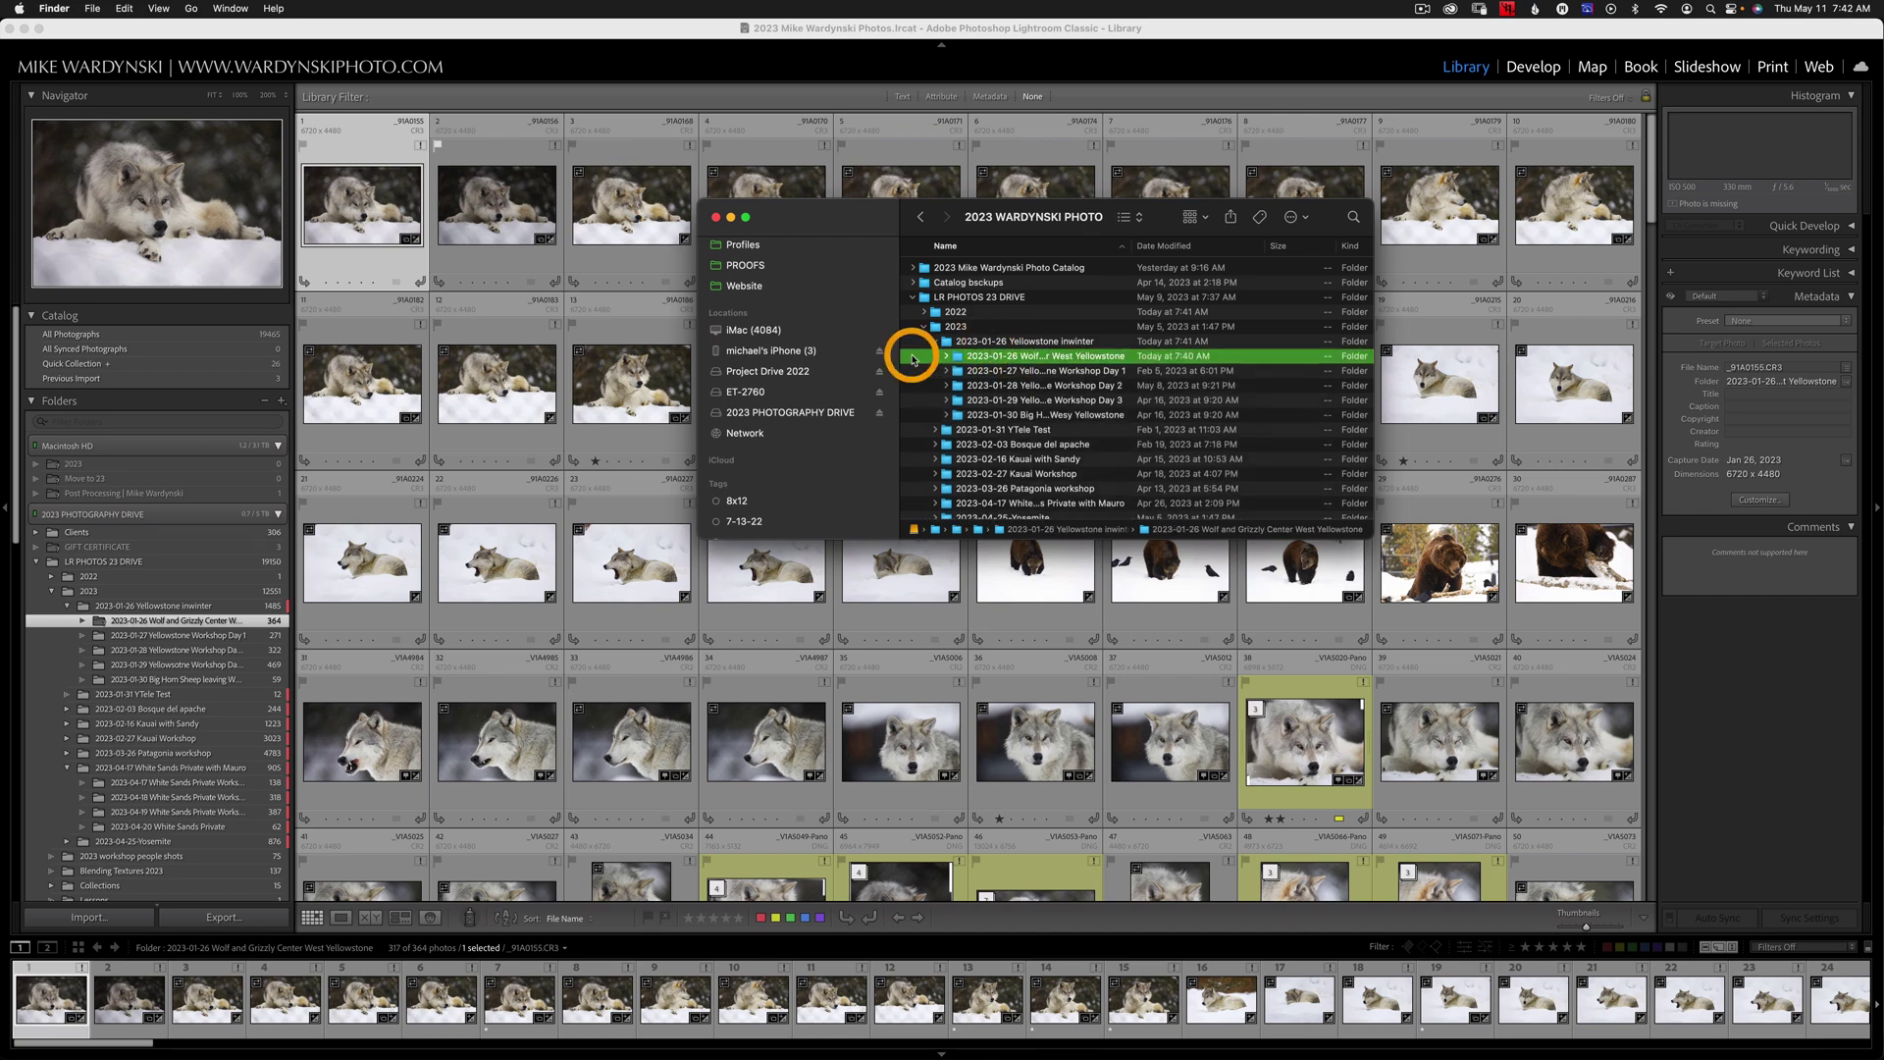
left_click(398, 95)
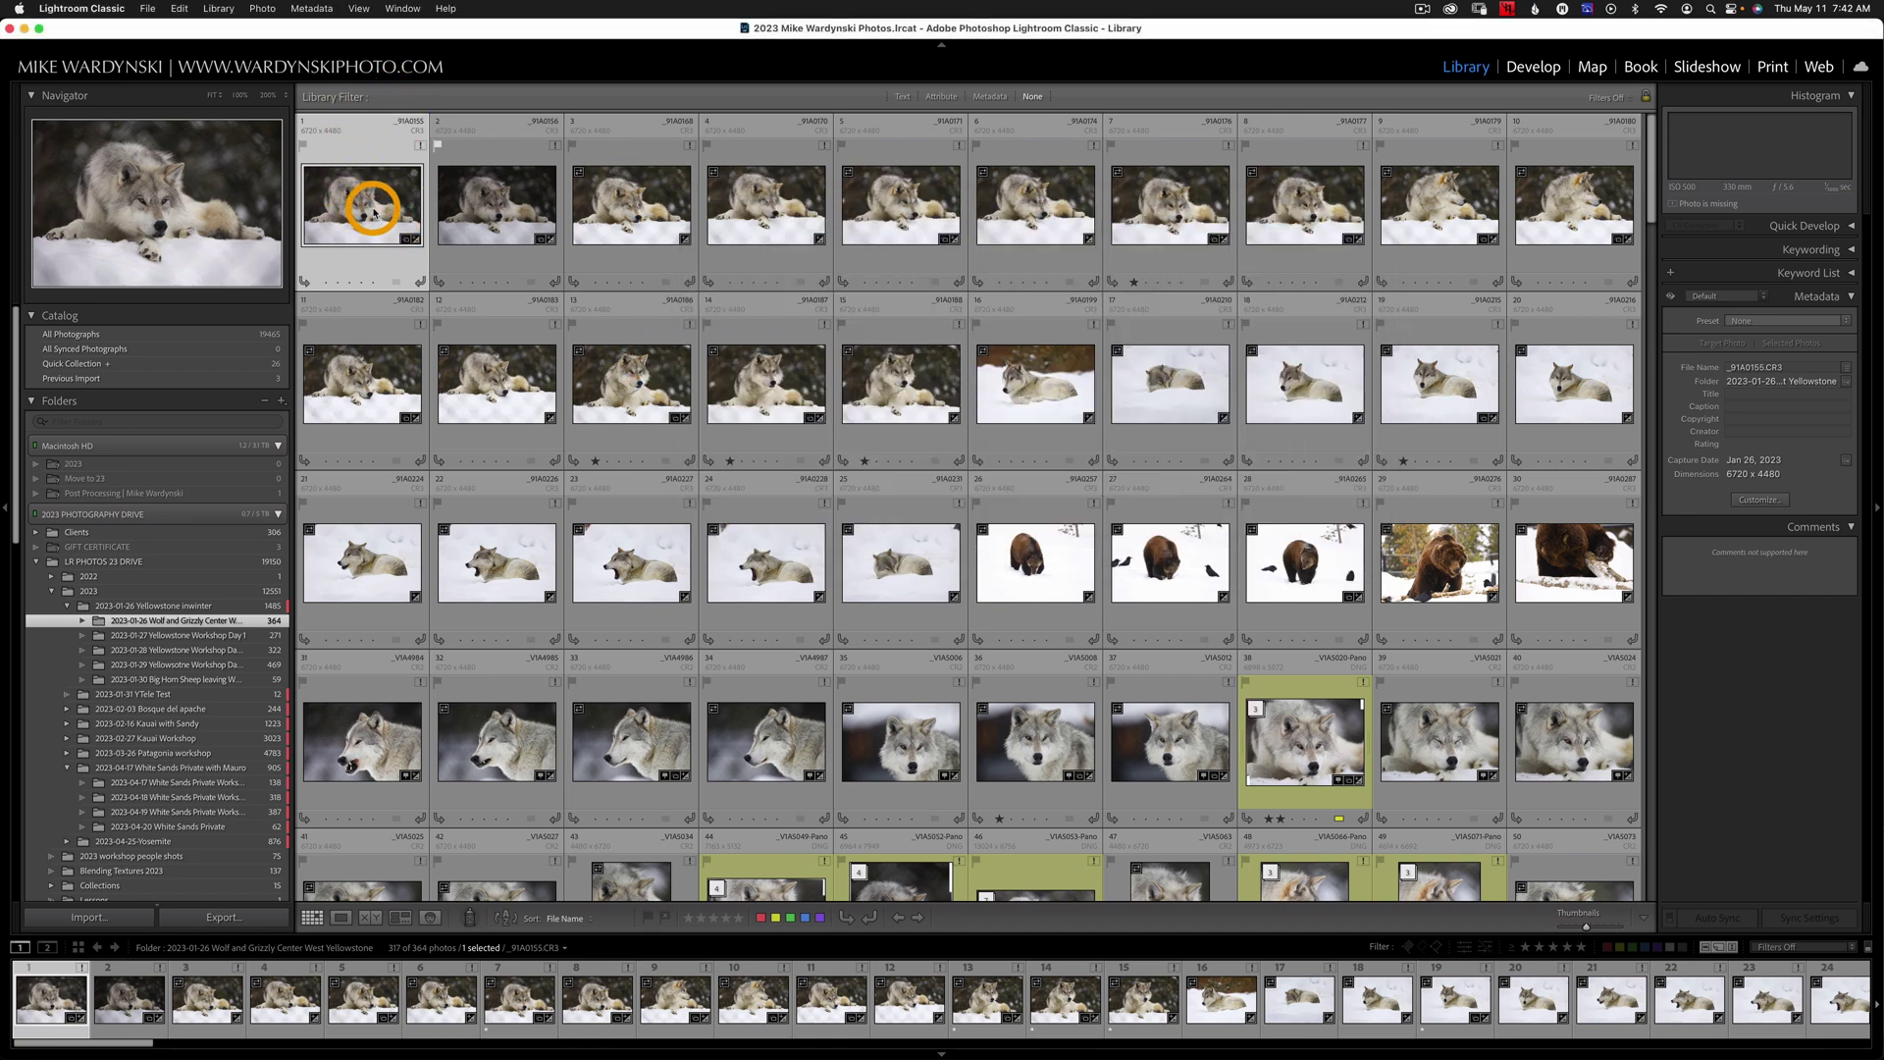
key("d")
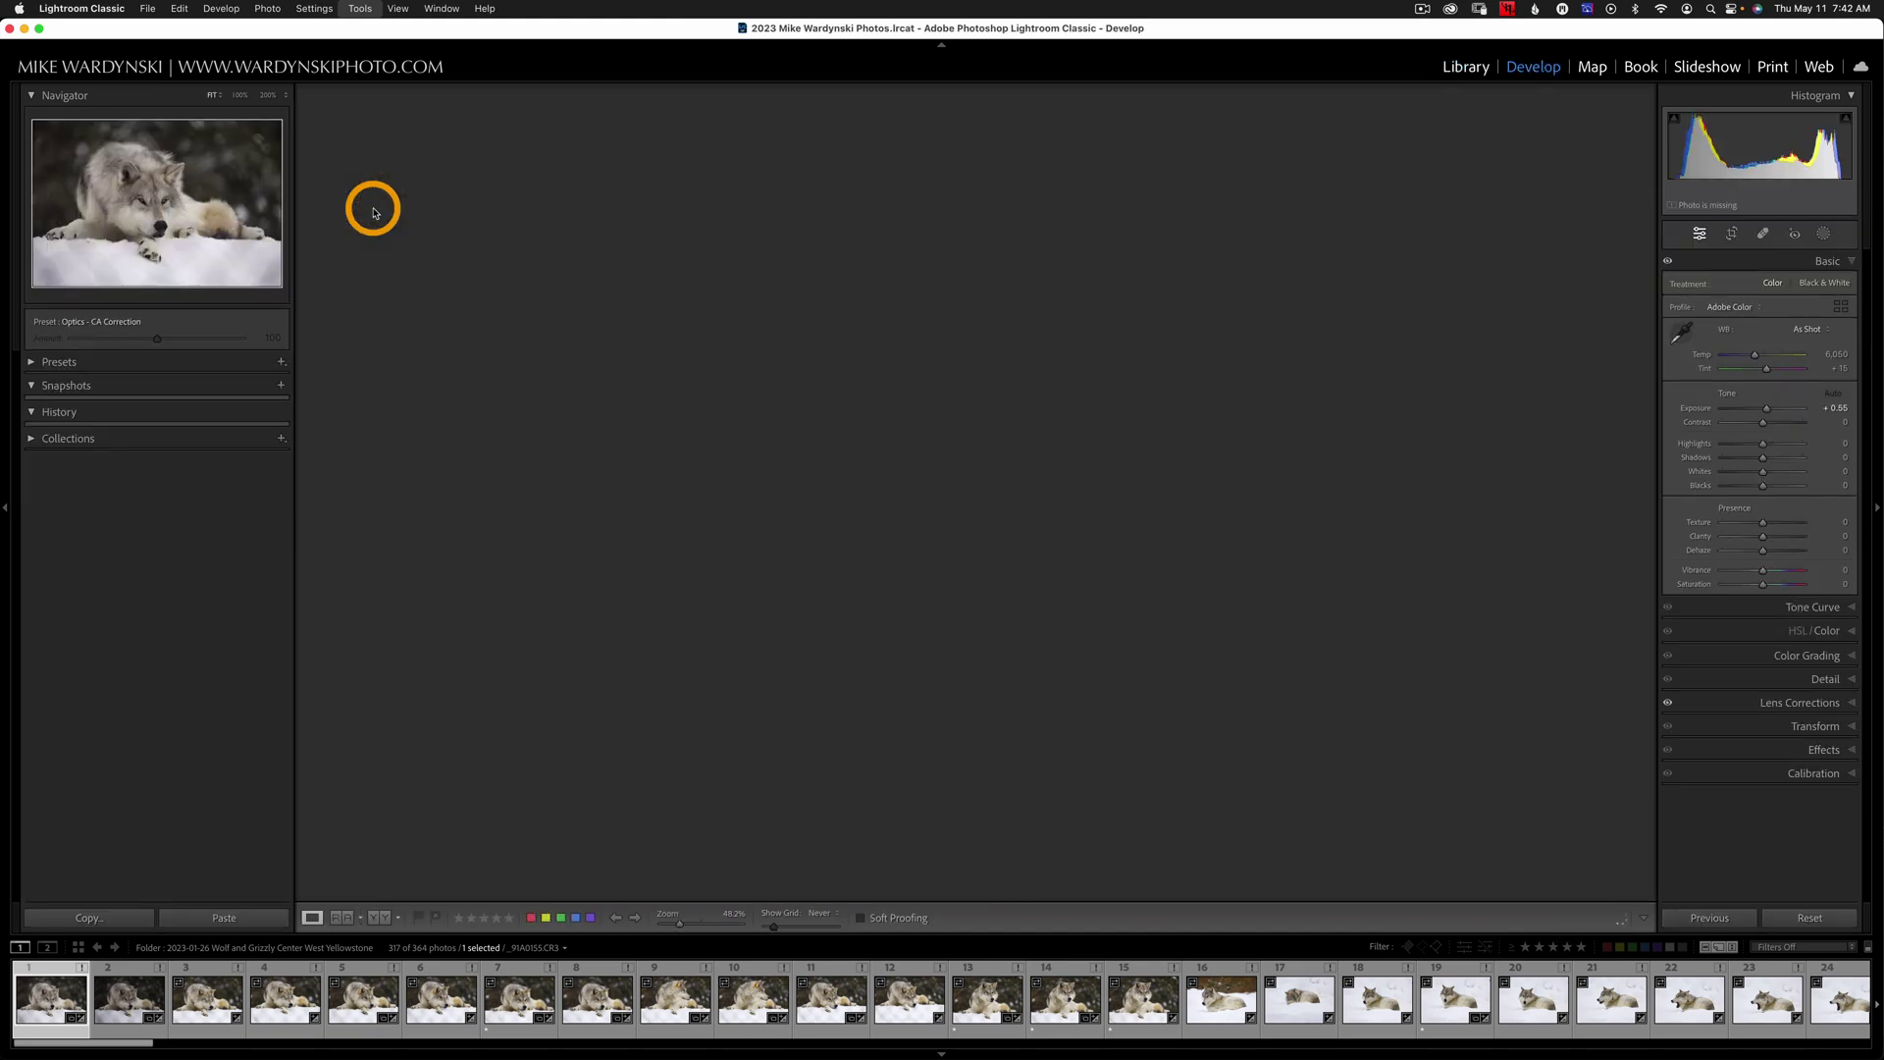
mouse_move(1770, 407)
left_mouse_down()
mouse_move(1745, 404)
mouse_move(1765, 410)
left_mouse_up()
key("g")
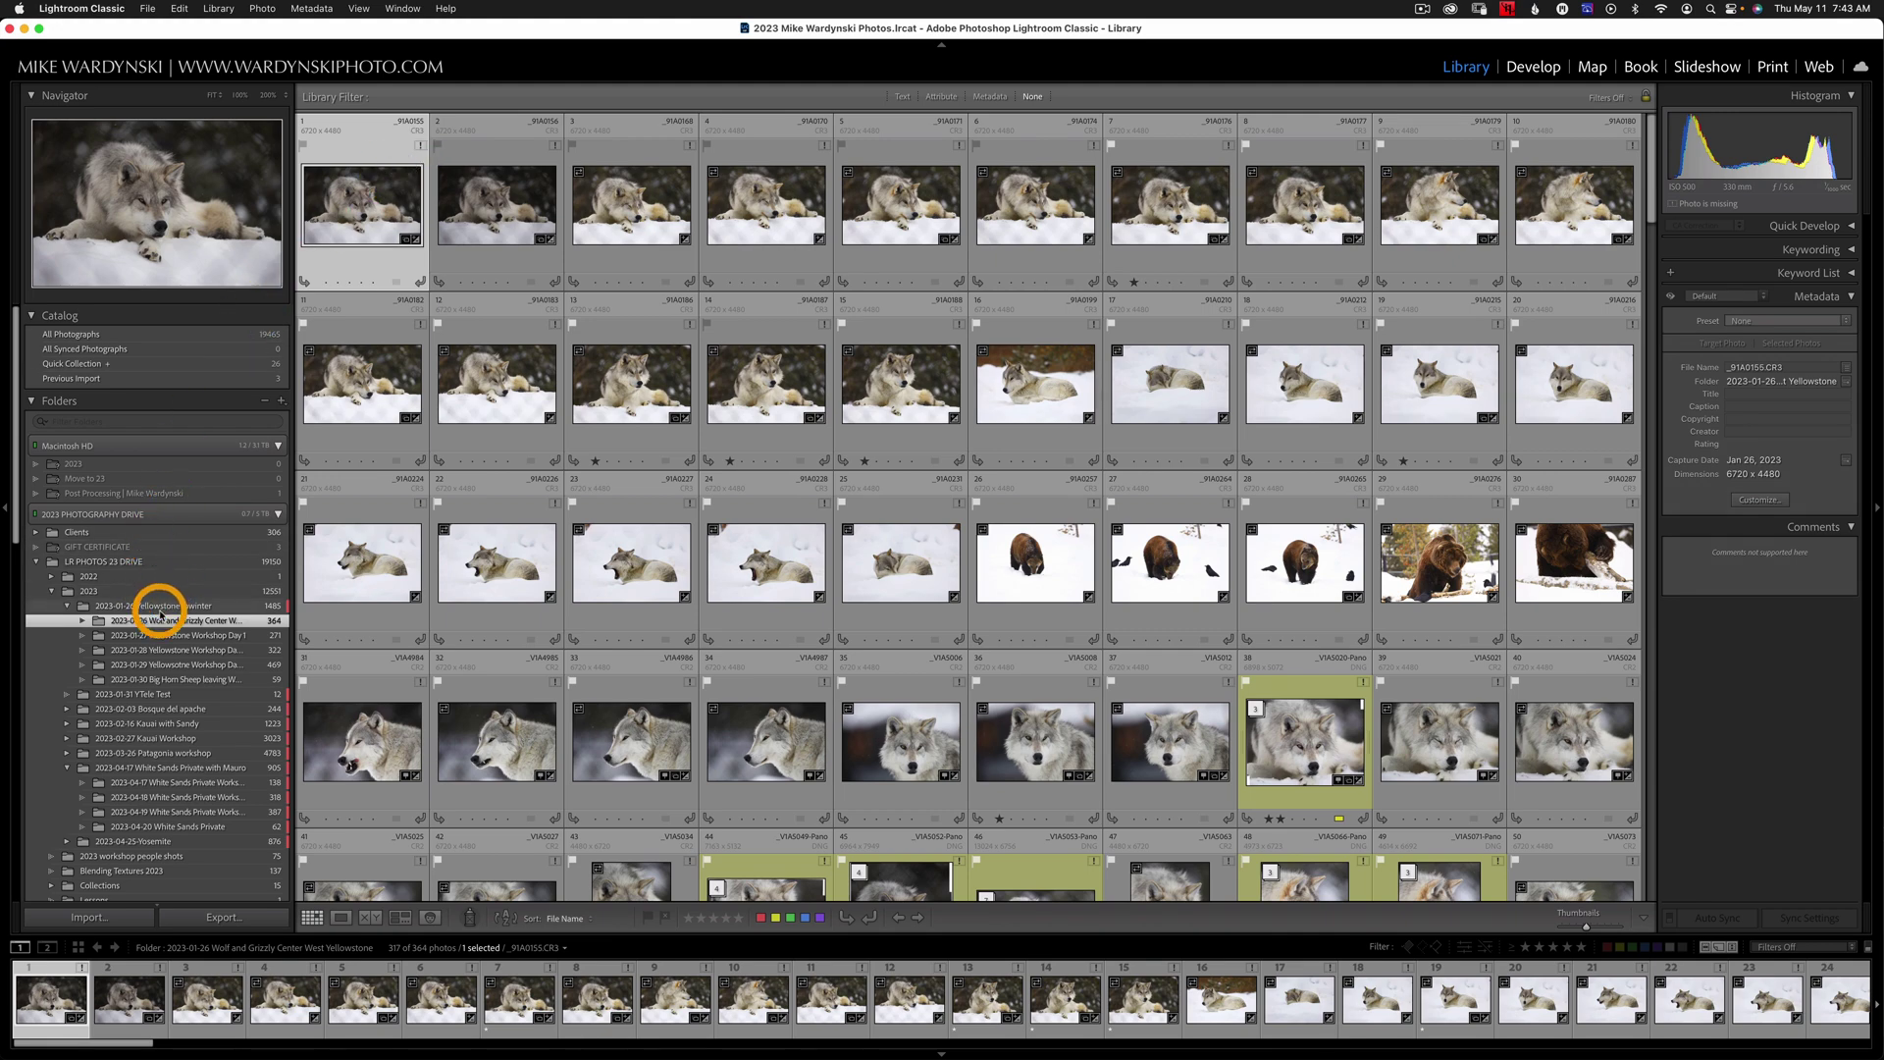
- Move the Wolf and Grizzly Center folder onto 2022 in the Folders panel and confirm the move in Finder
left_click_drag(152, 625, 96, 580)
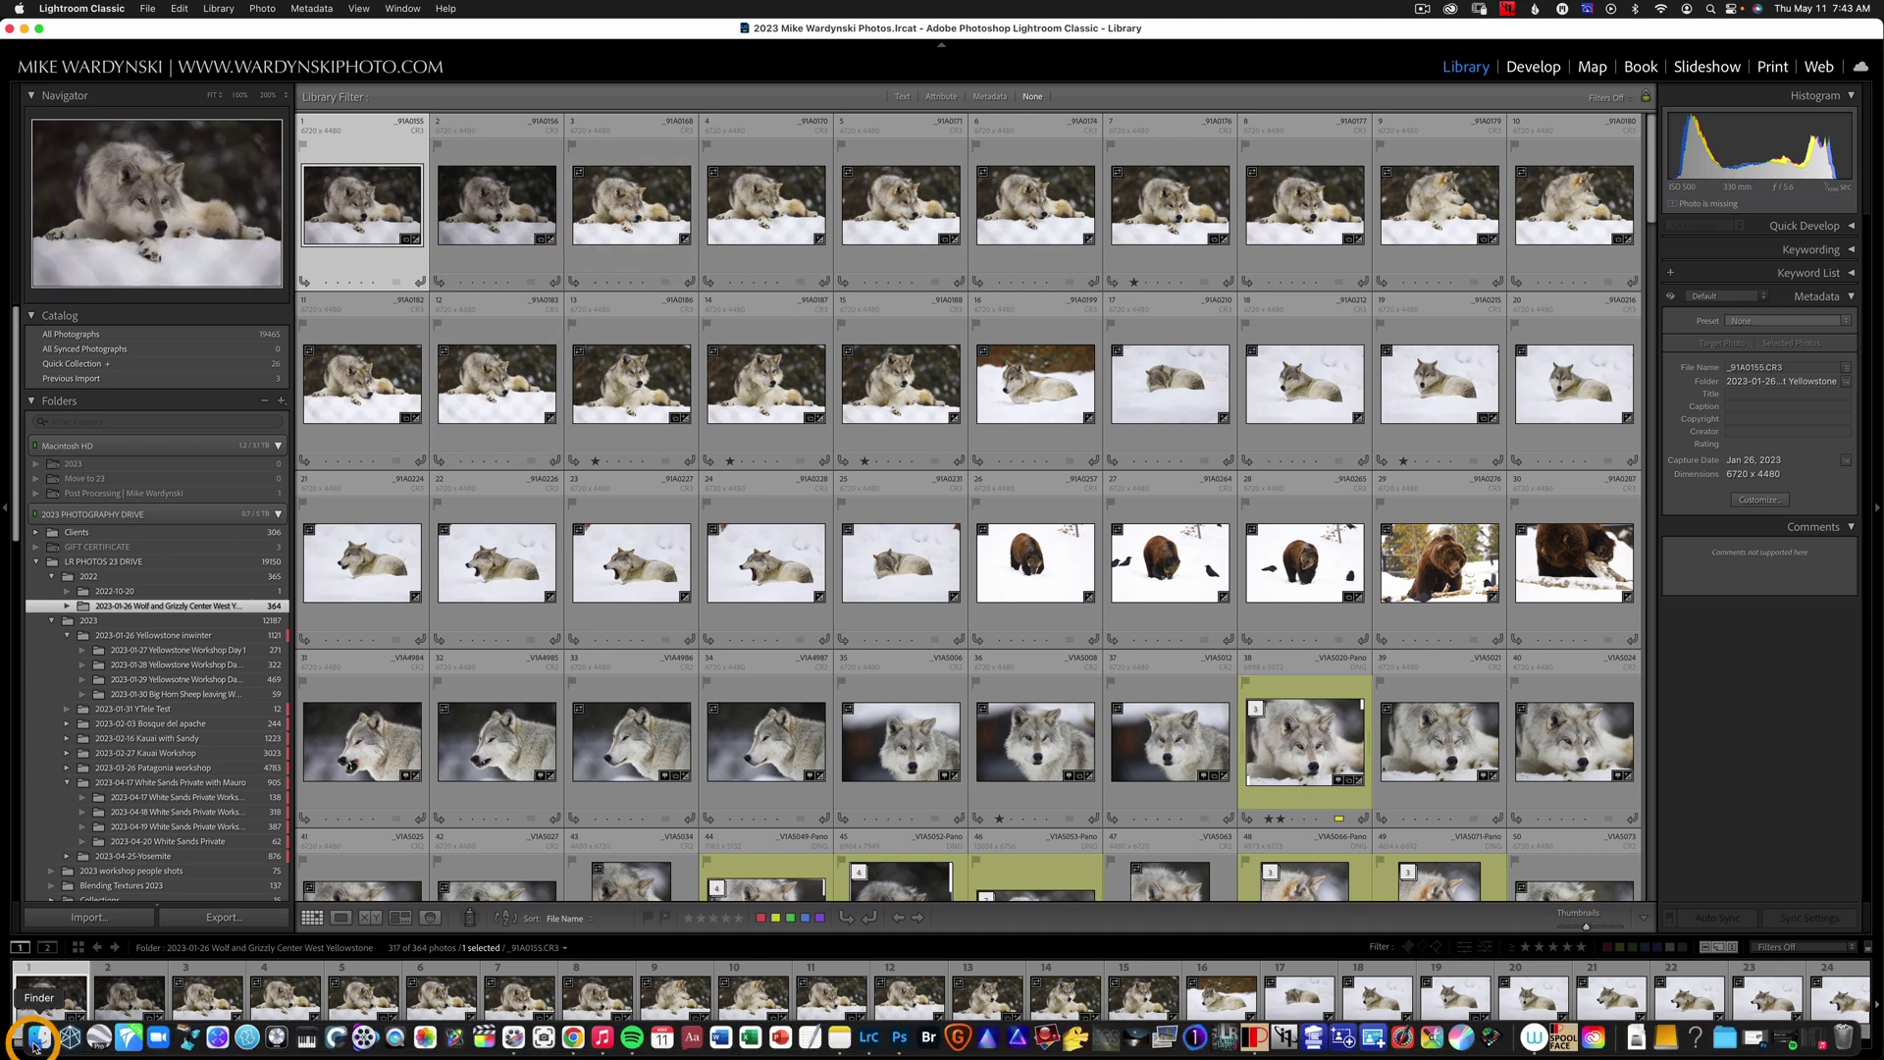
left_click(34, 1046)
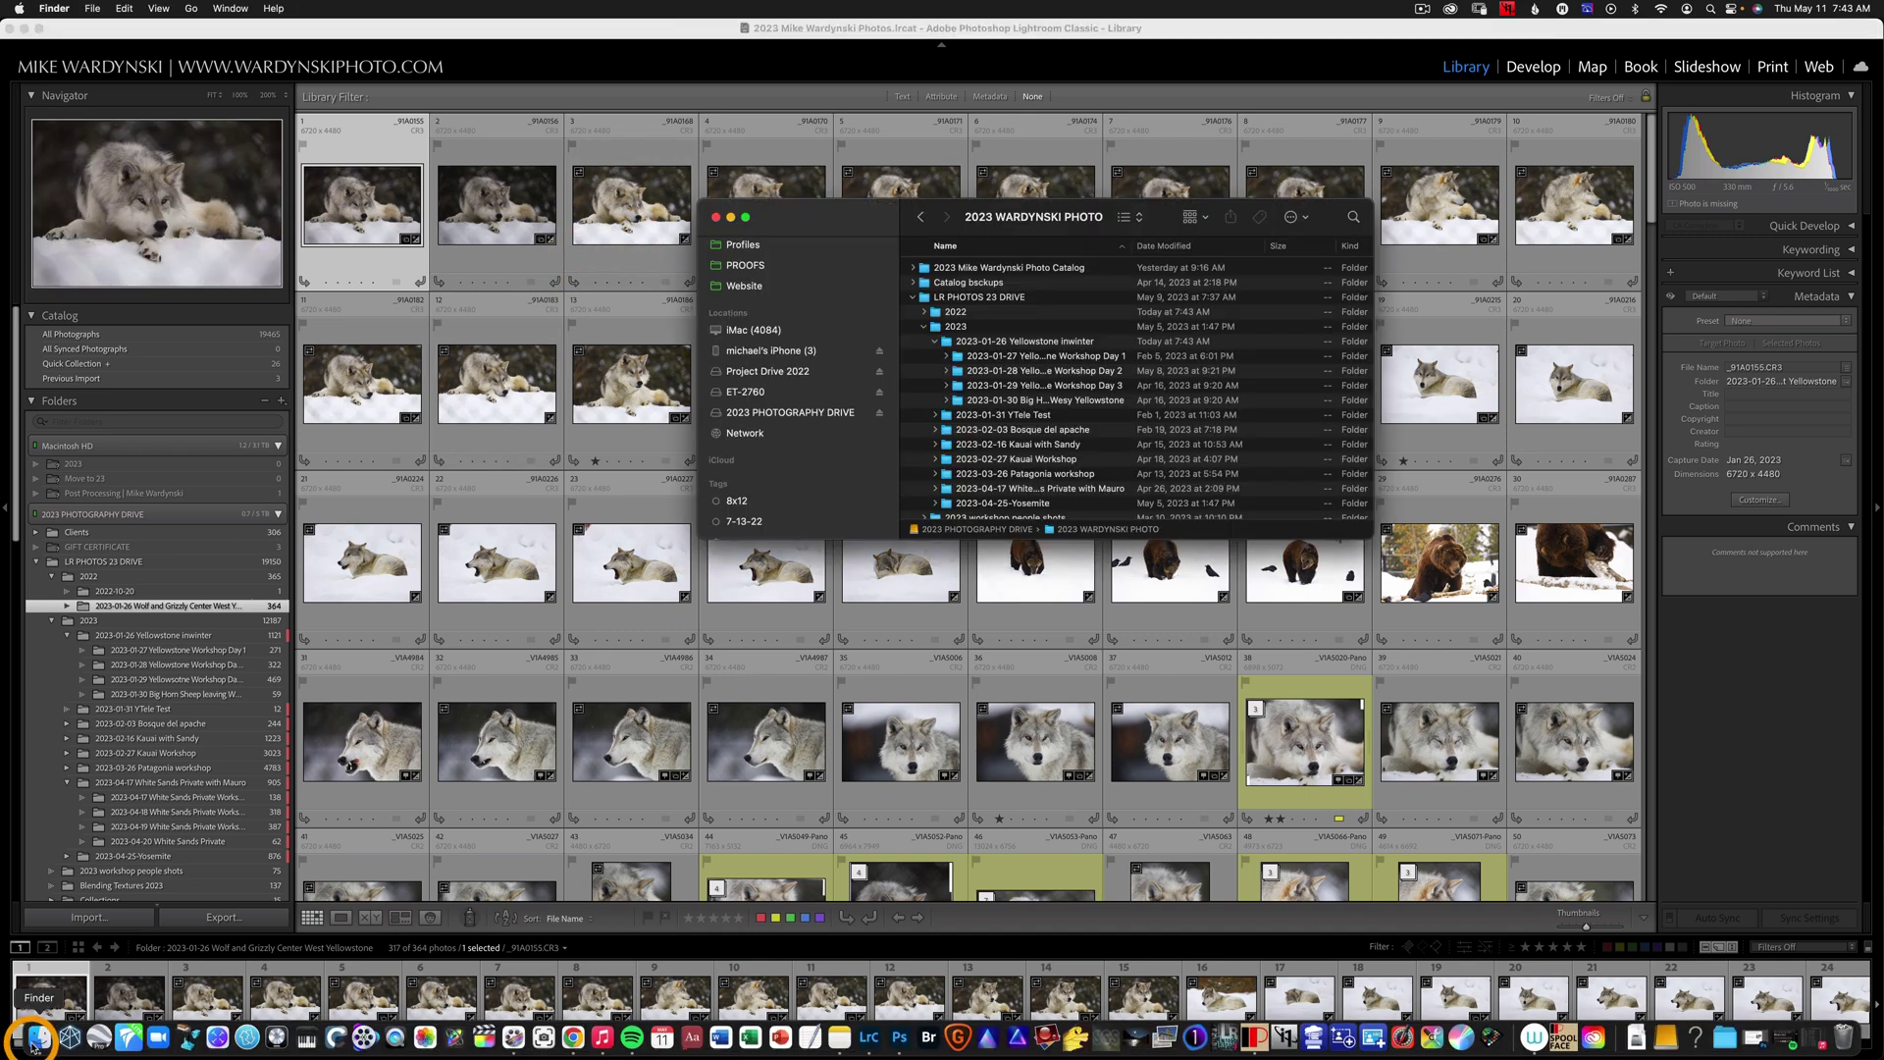
left_click(923, 311)
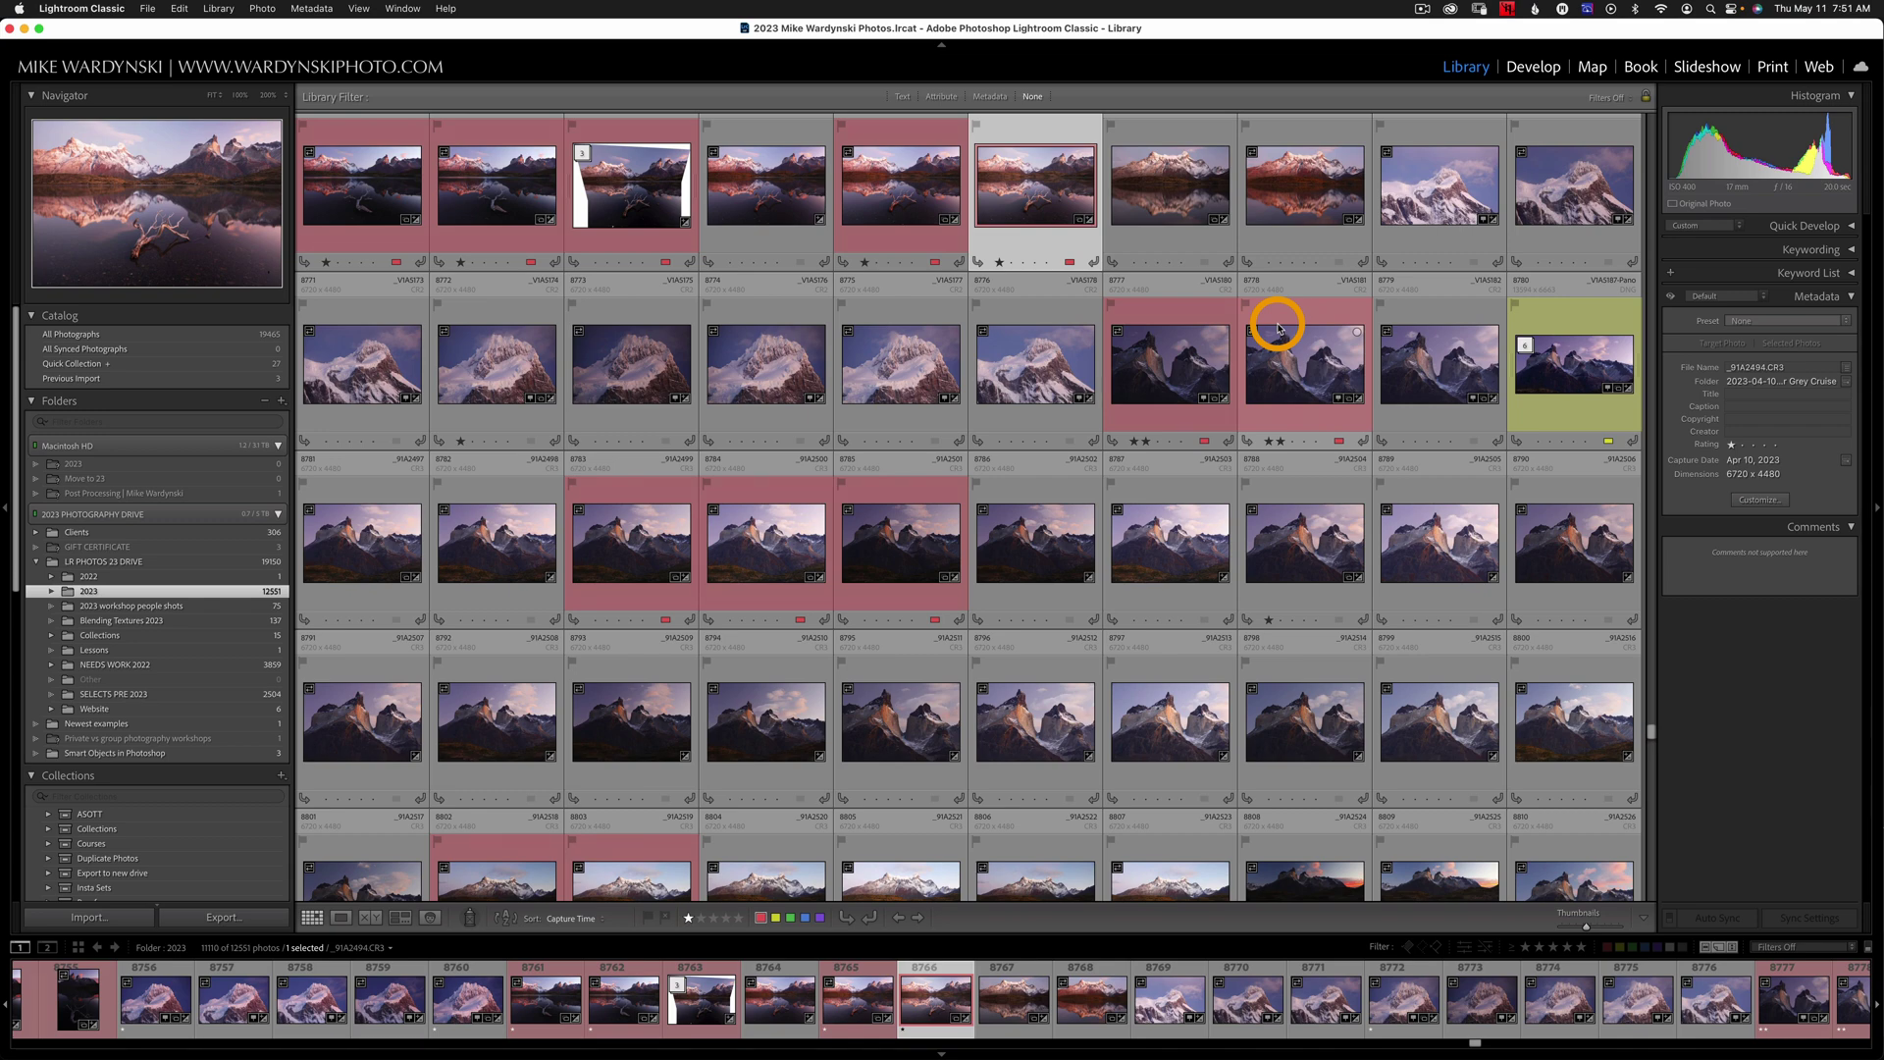
- Open the mountain lake photo in Develop and apply Auto tone (Exposure −0.43, Highlights −52)
left_click(1523, 70)
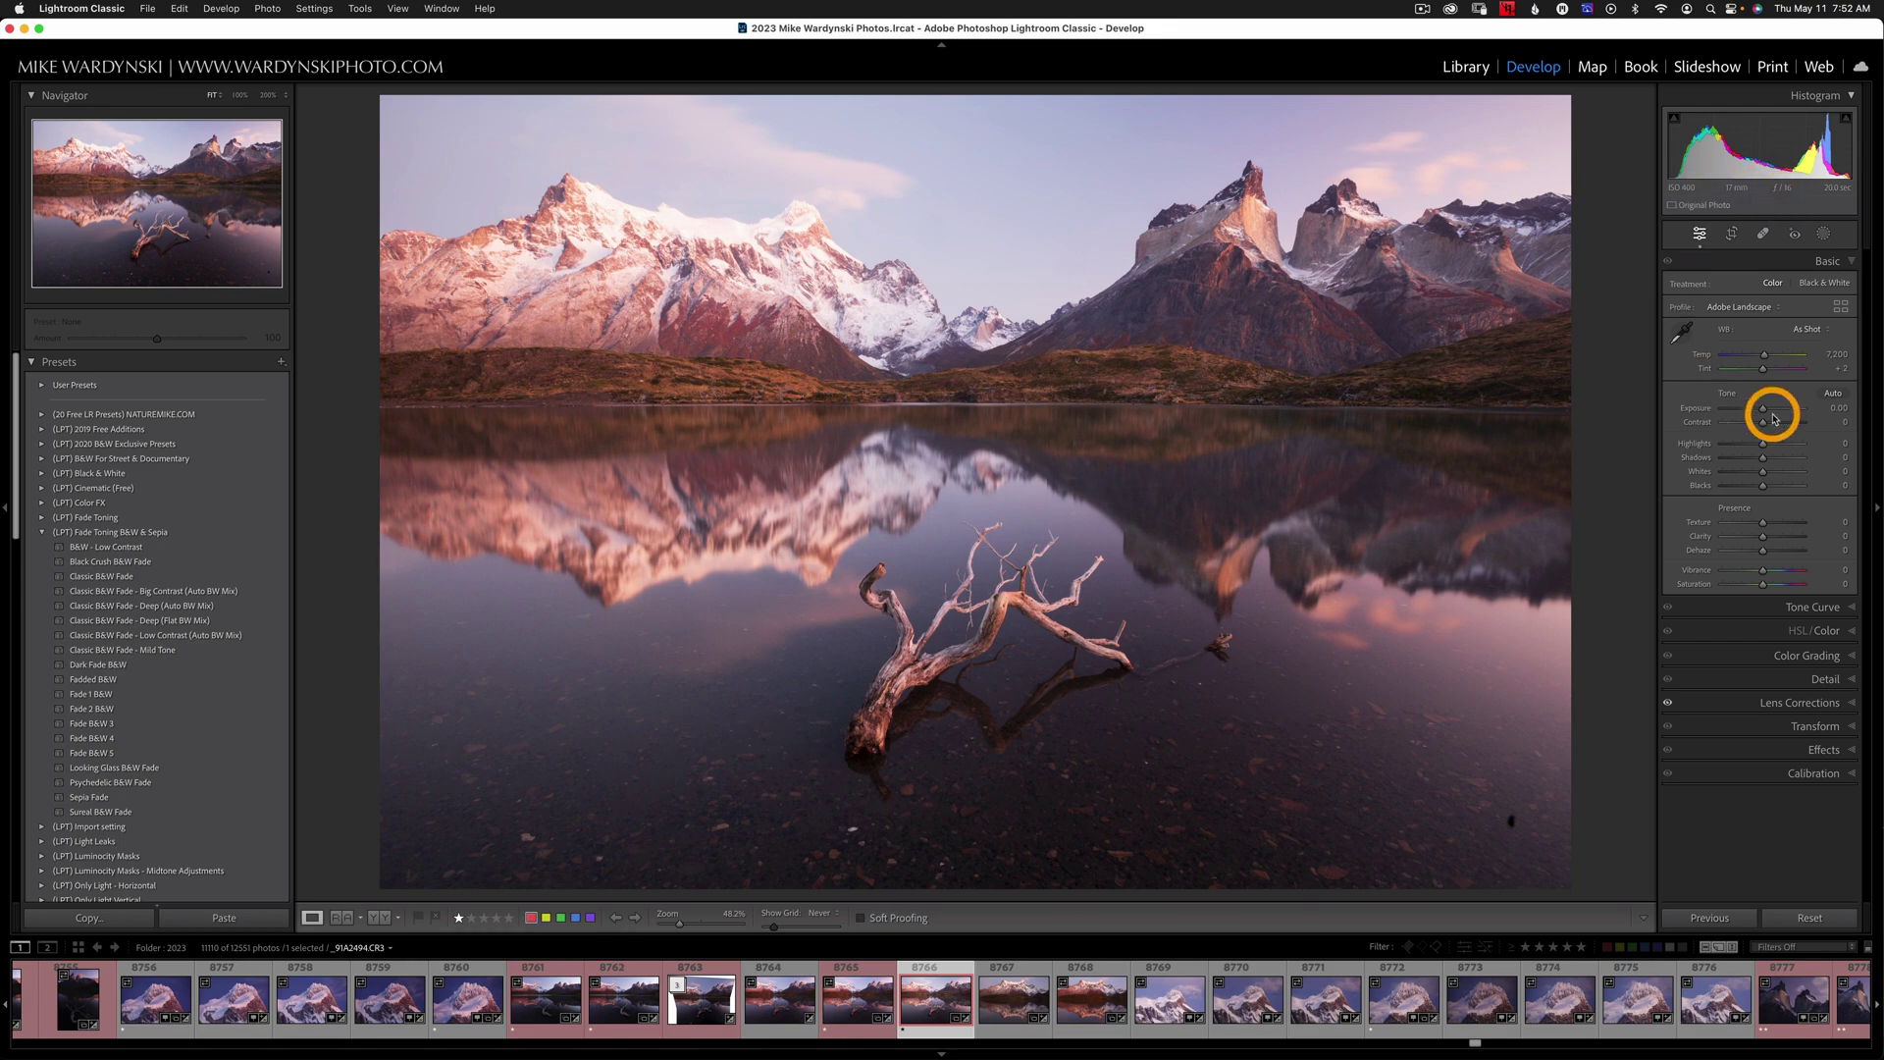
left_click(1834, 394)
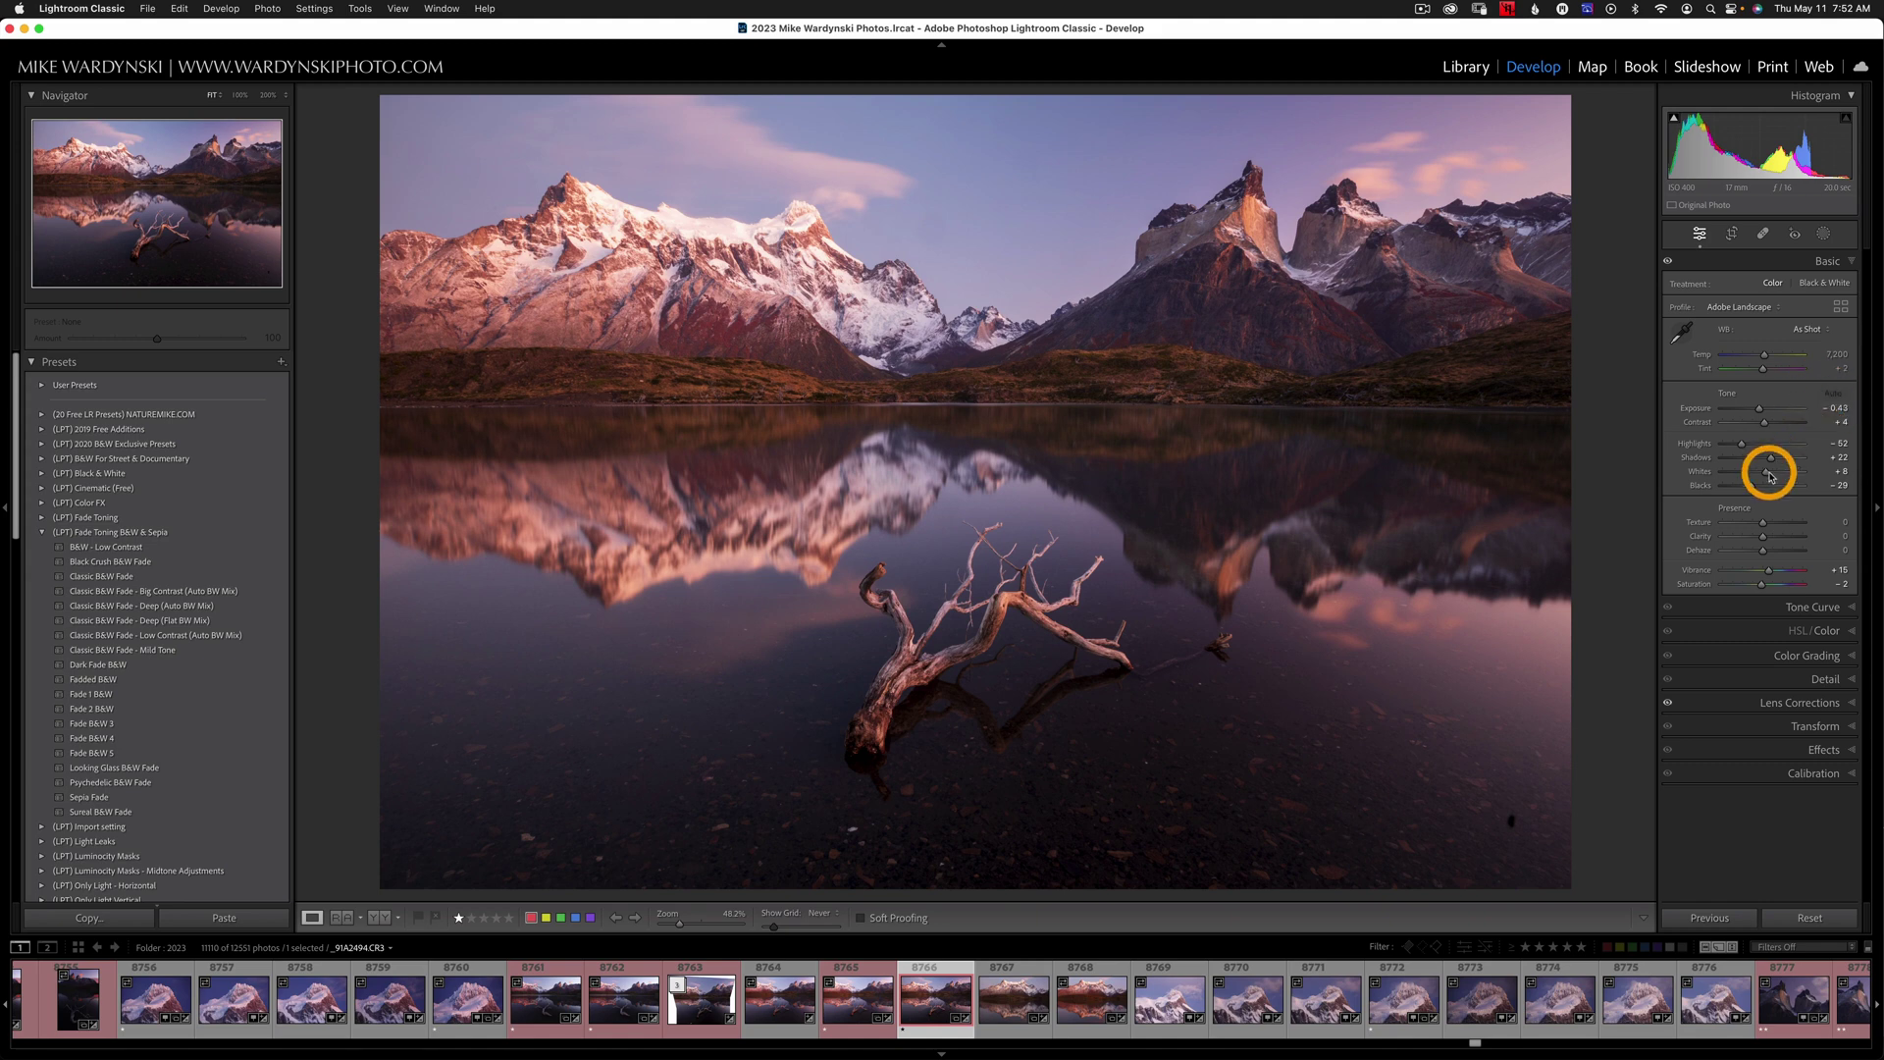
- Raise the lake photo's Shadows to +38
mouse_move(1770, 457)
left_mouse_down()
mouse_move(1787, 459)
mouse_move(1730, 445)
mouse_move(1755, 450)
left_mouse_up()
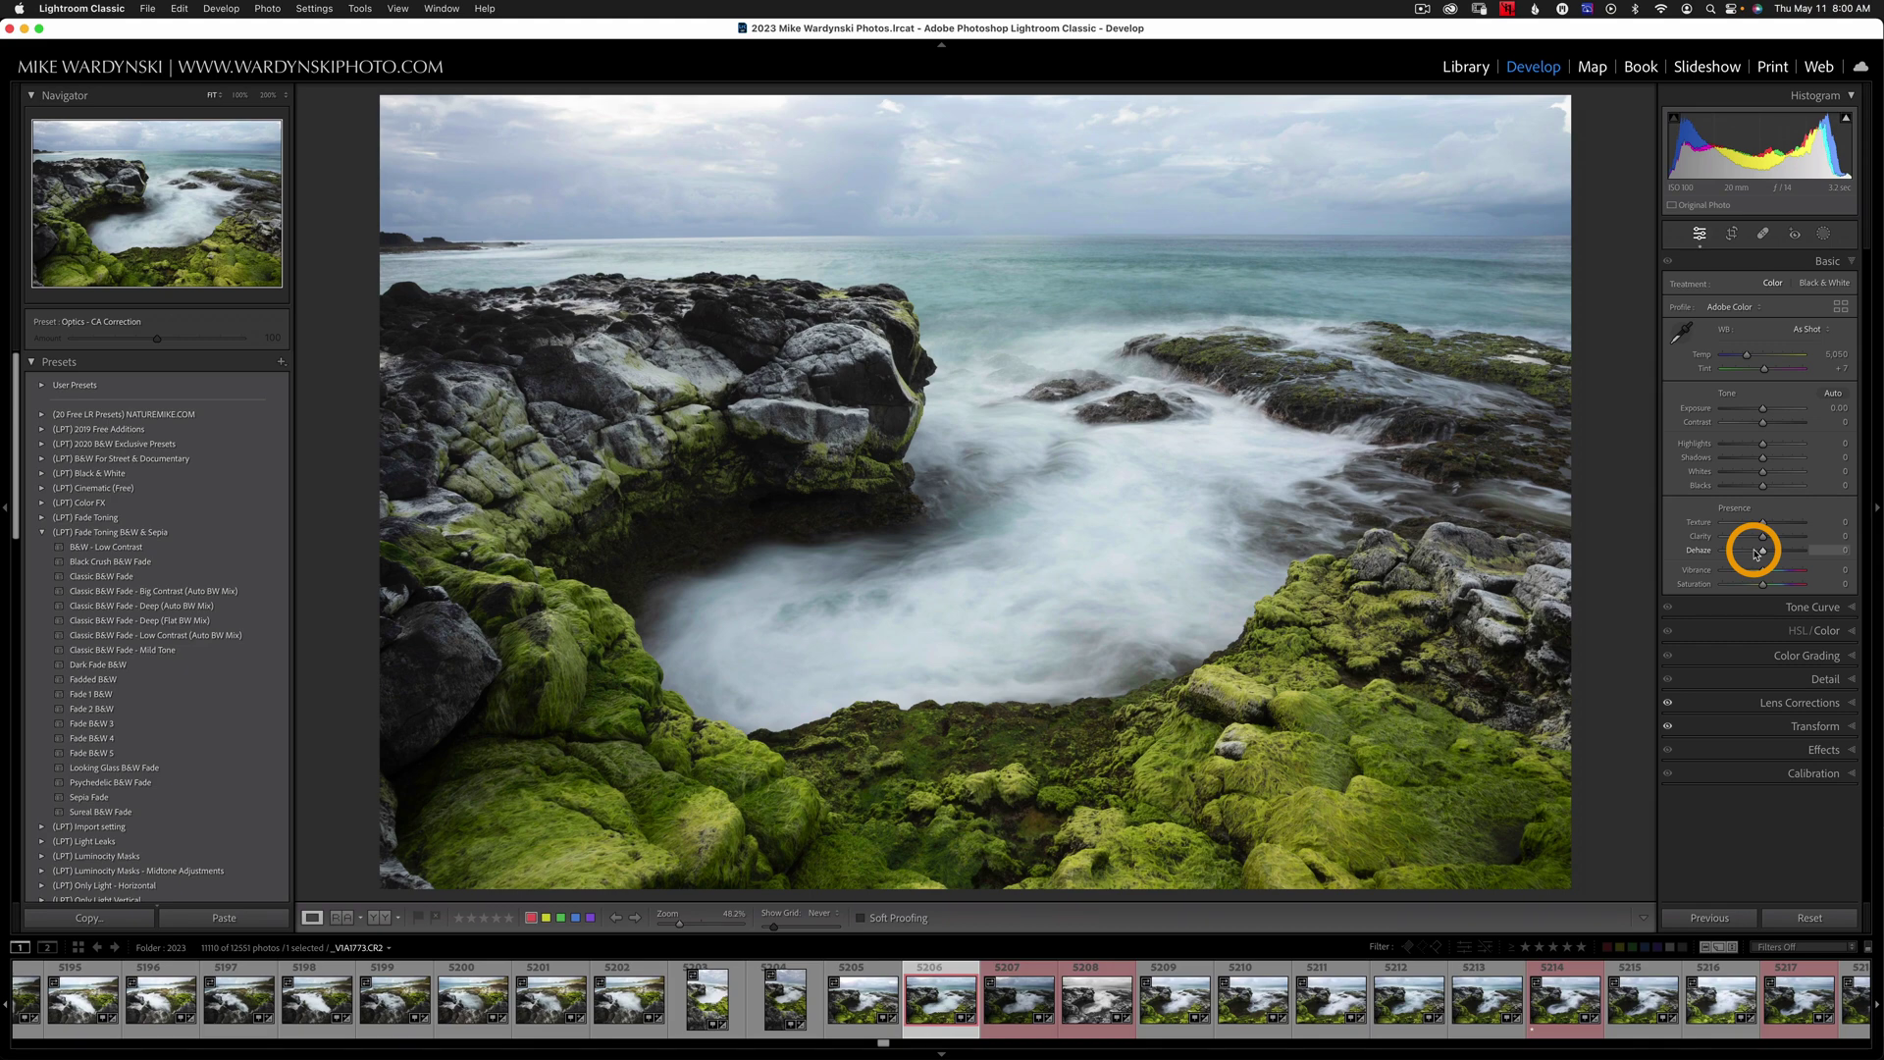
- Try Dehaze values from +22 to +70 on the coastal rocks photo, ending near +32, and trim Clarity to +29
mouse_move(1755, 553)
left_mouse_down()
mouse_move(1812, 534)
mouse_move(1773, 537)
mouse_move(1775, 554)
left_mouse_up()
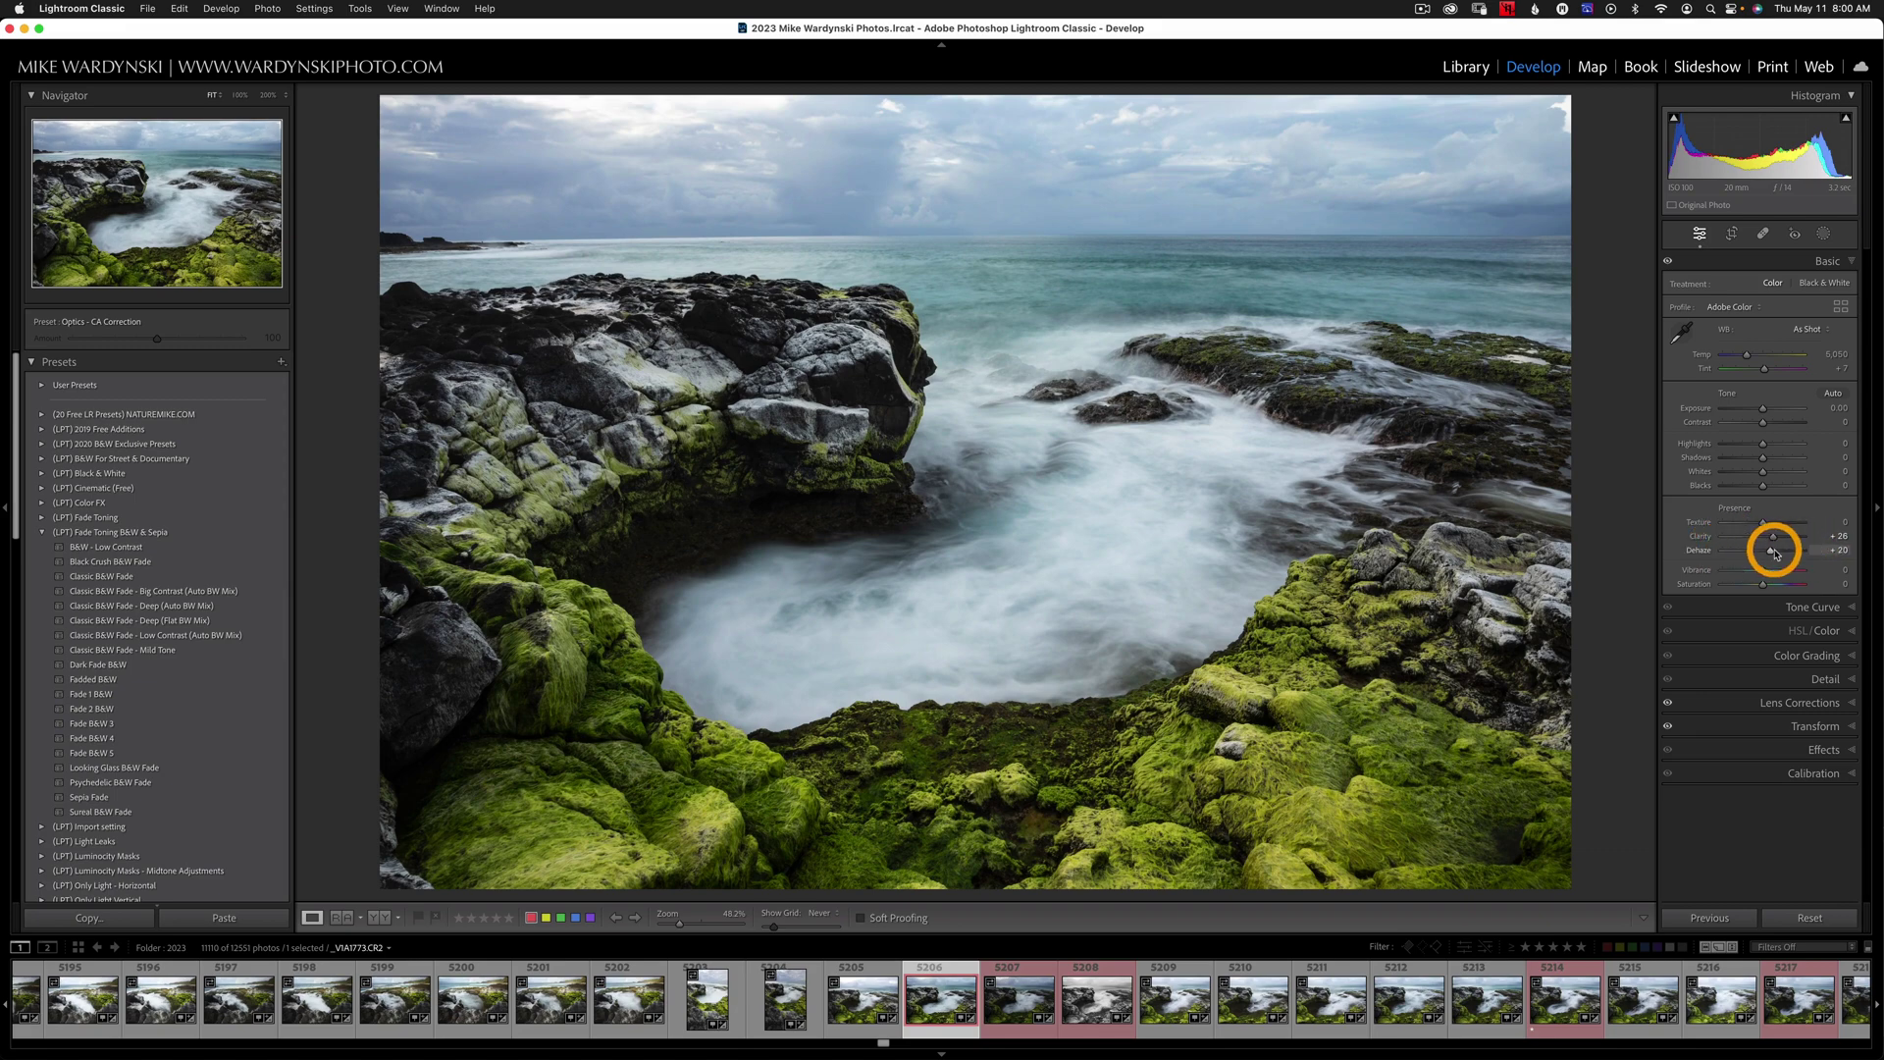
left_click_drag(1774, 554, 1791, 554)
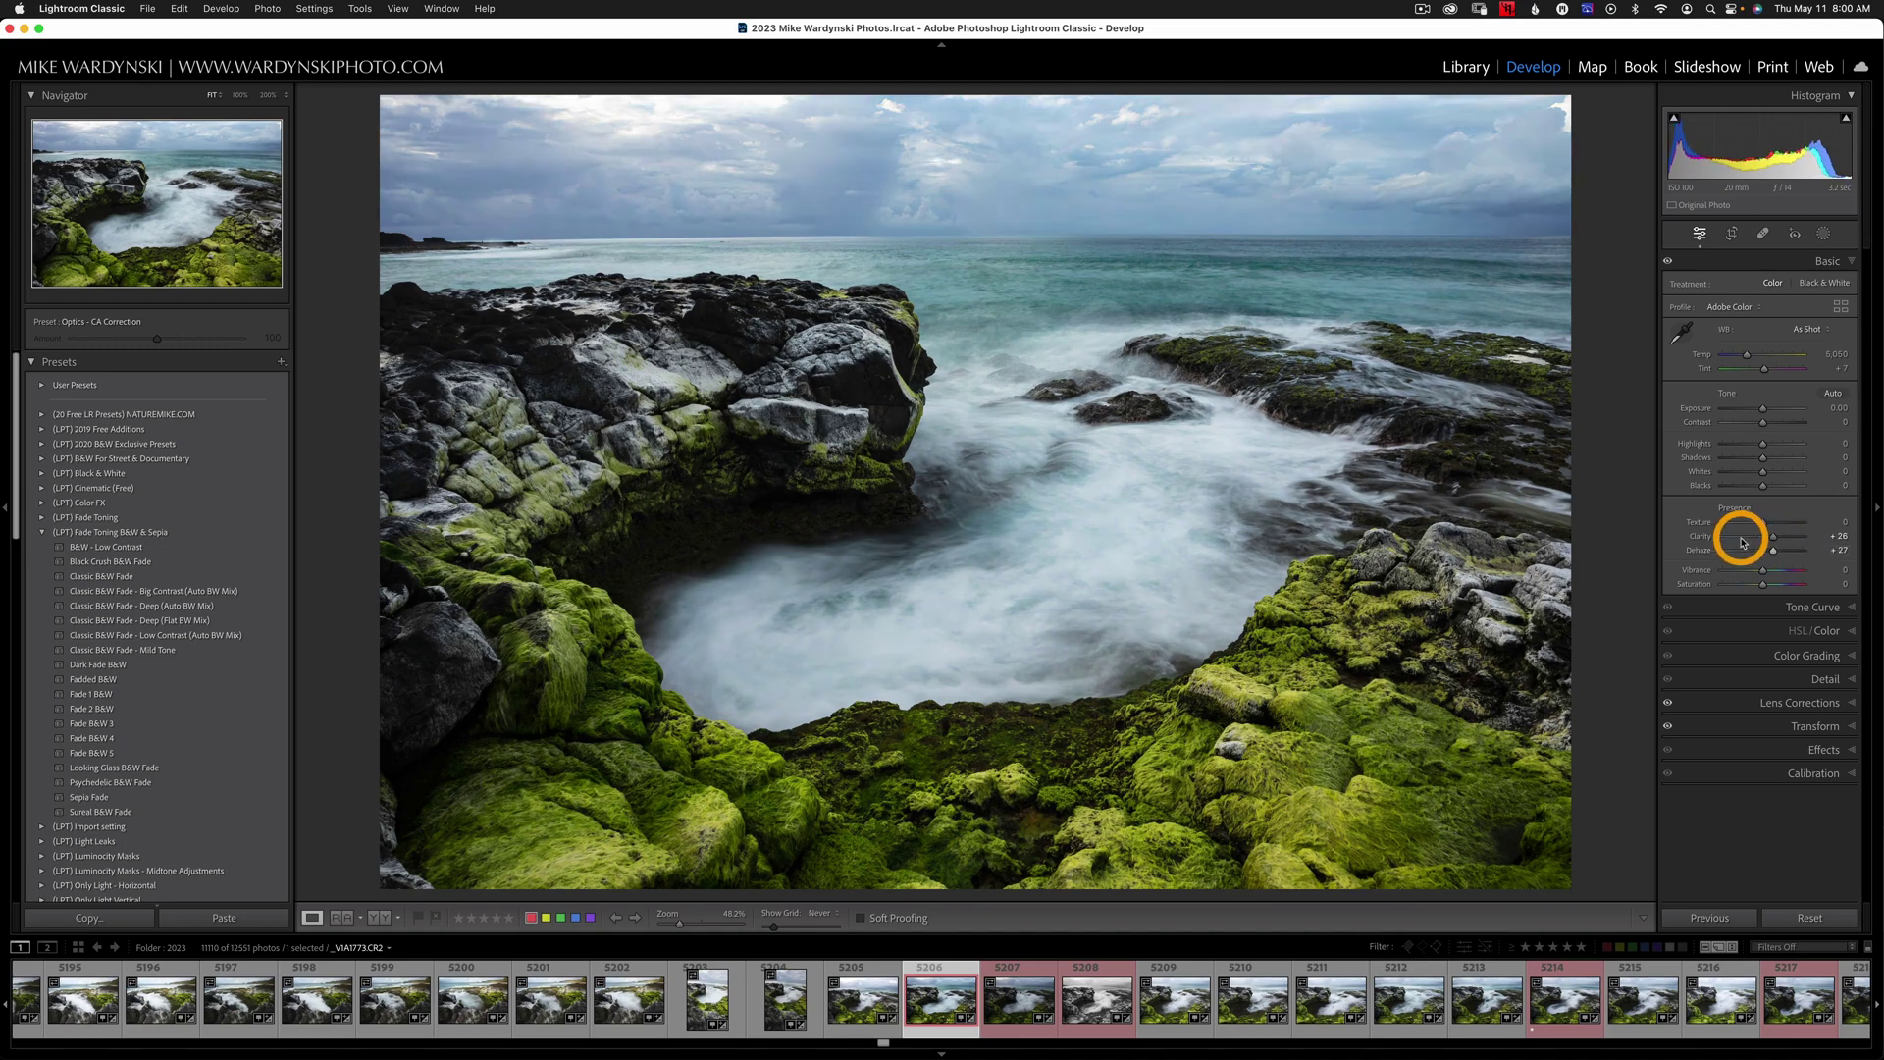
double_click(1705, 536)
mouse_move(1783, 549)
left_mouse_down()
mouse_move(984, 286)
mouse_move(1721, 550)
mouse_move(1780, 553)
left_mouse_up()
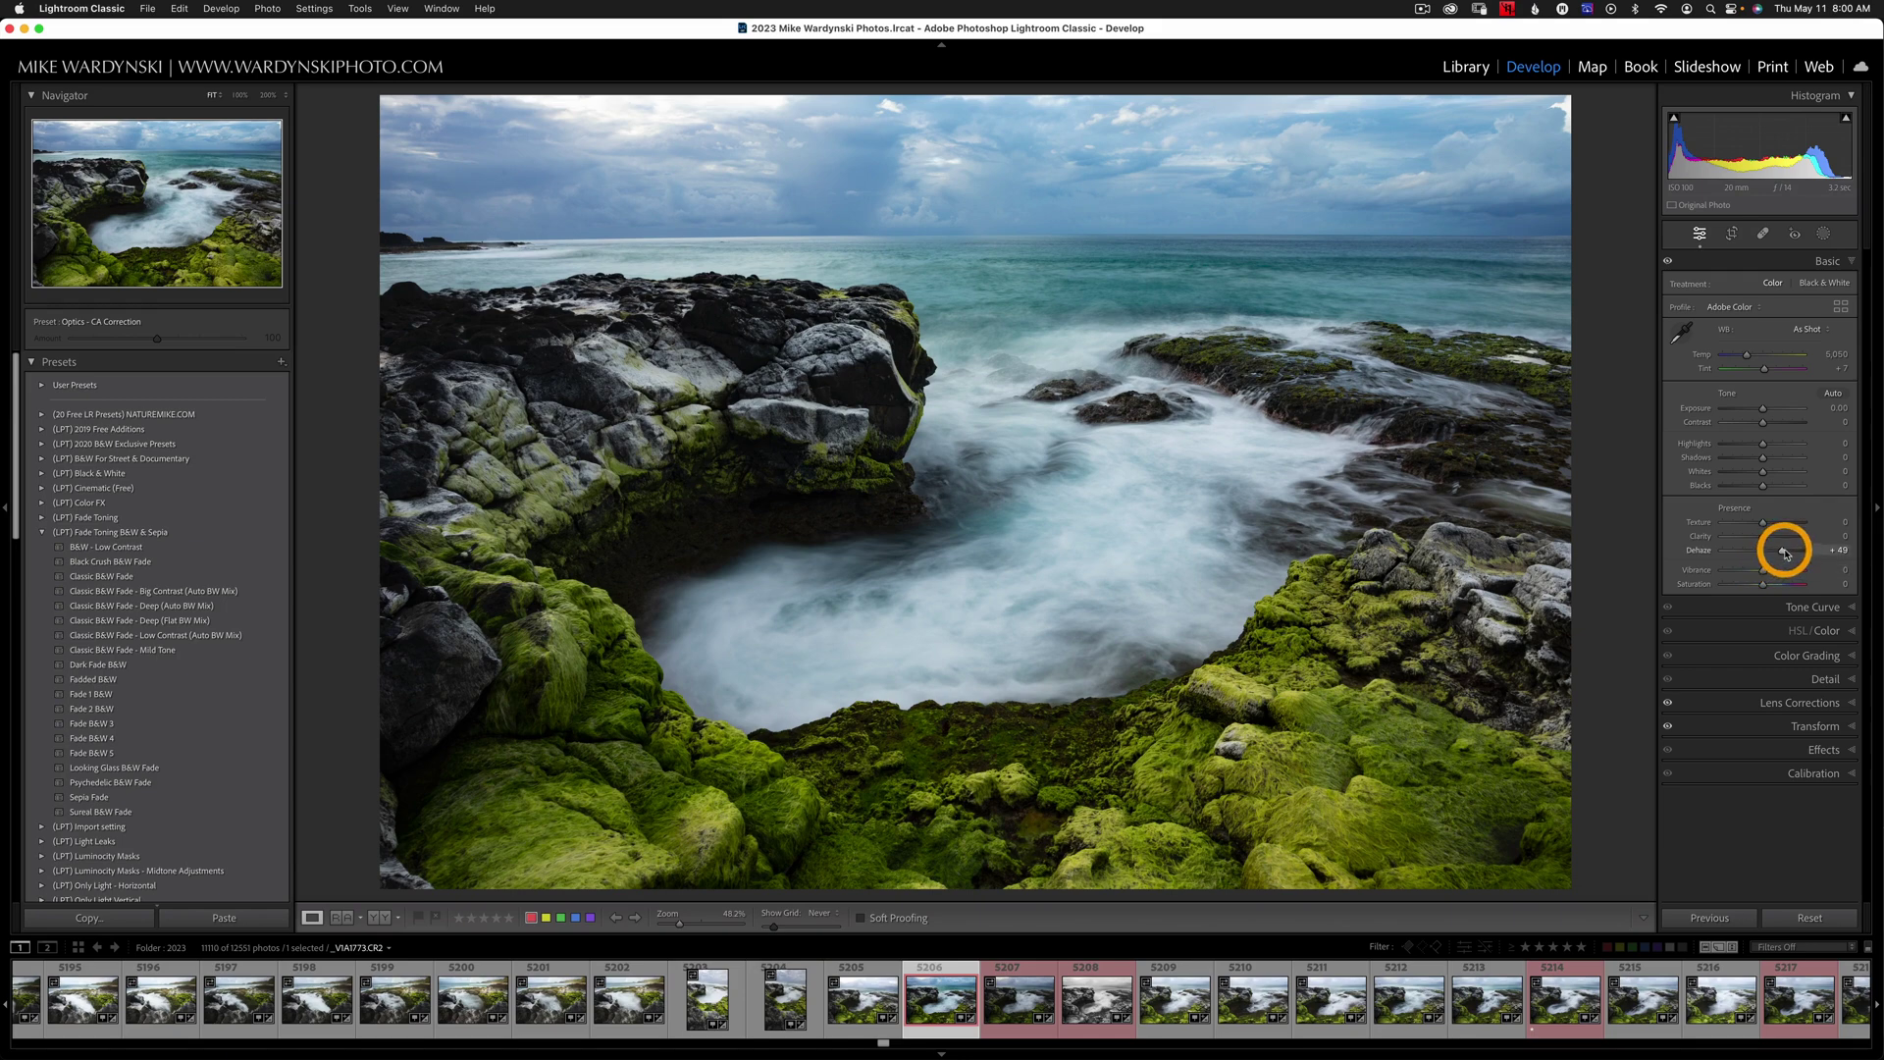
left_click_drag(1783, 548, 1788, 554)
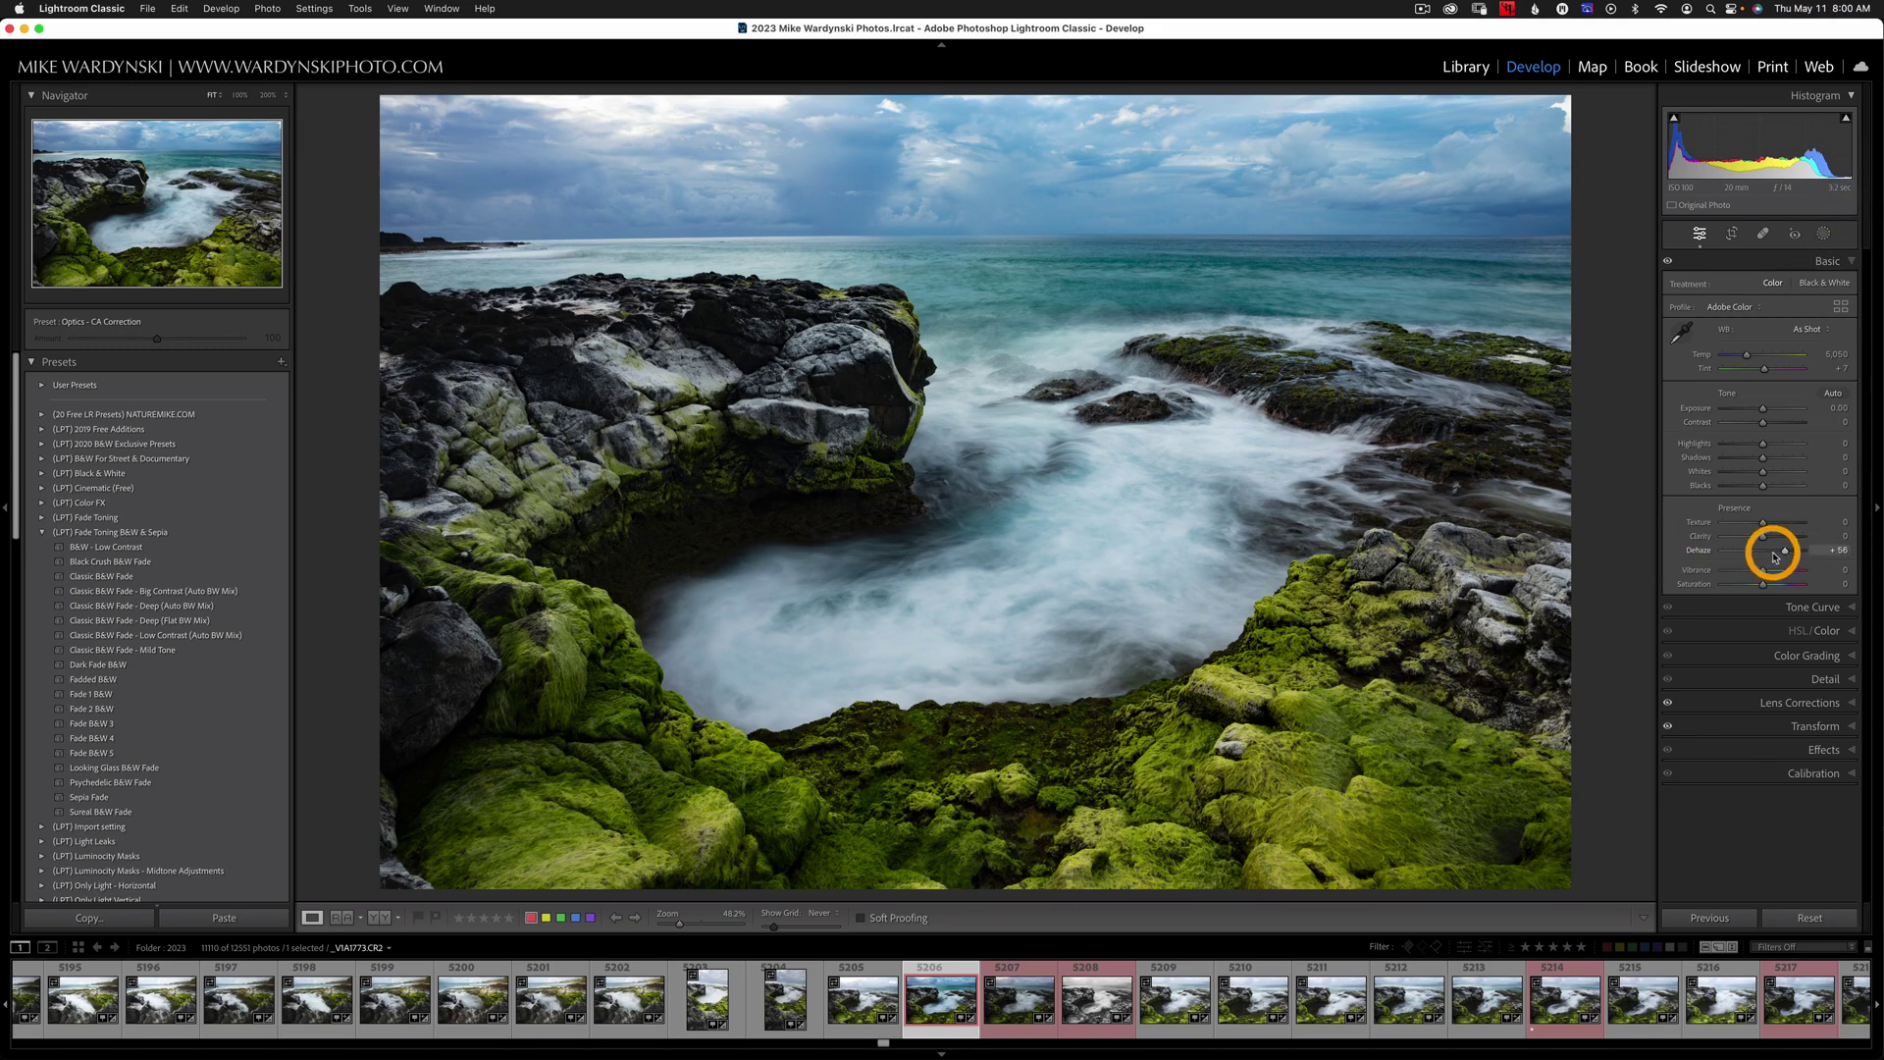
left_click_drag(1779, 546, 1779, 553)
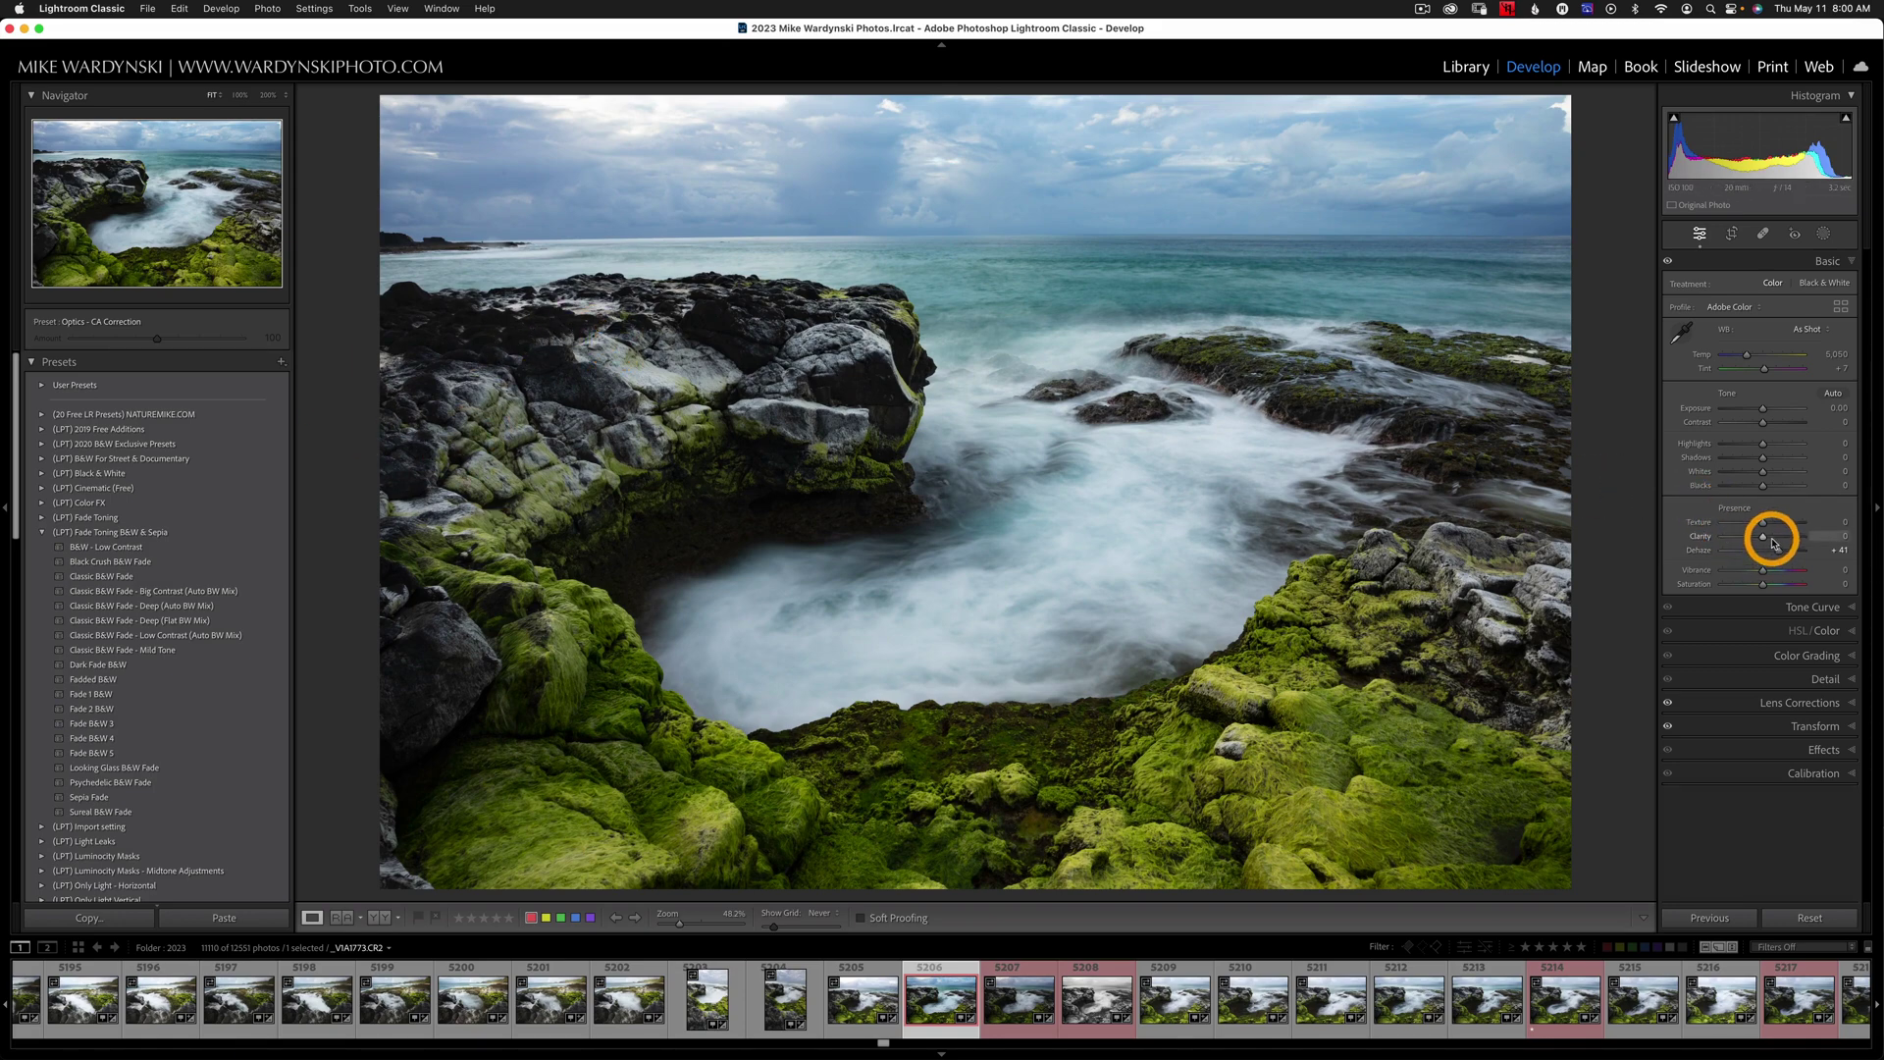
left_click_drag(1779, 547, 1779, 540)
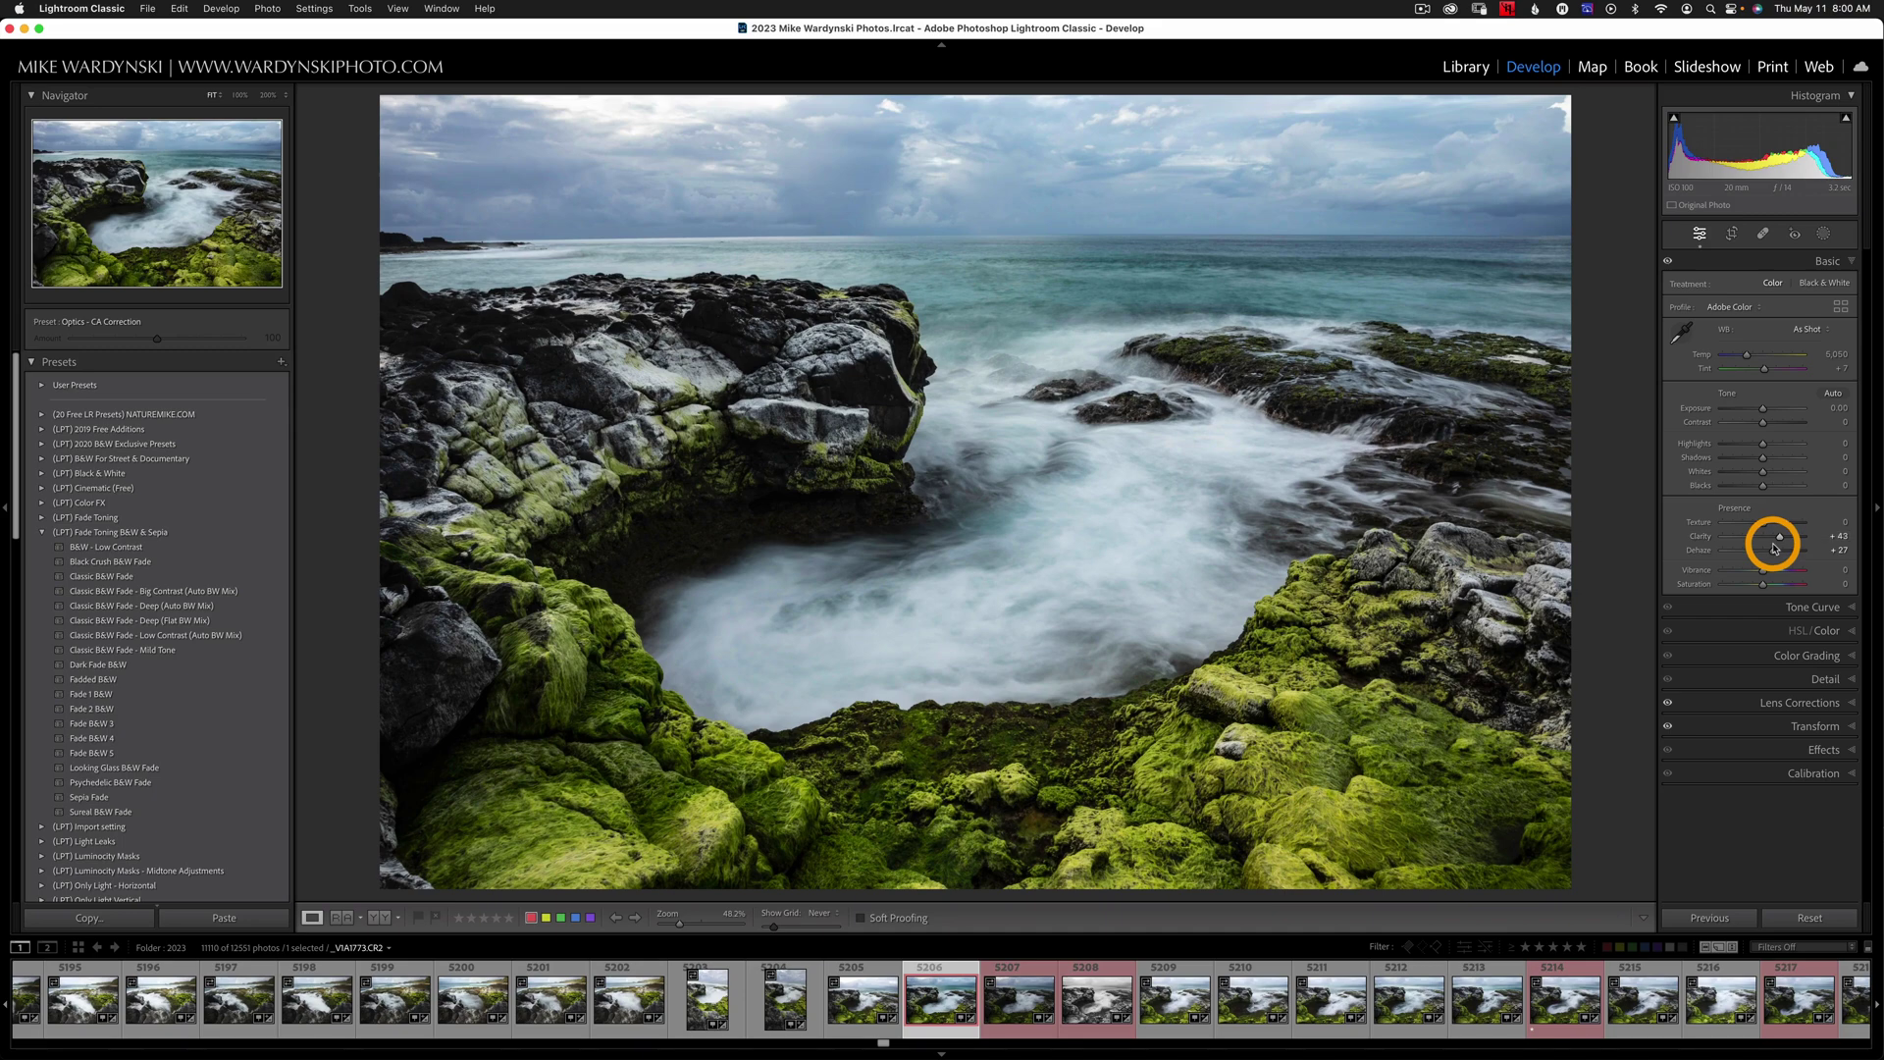
left_click_drag(1774, 548, 1780, 553)
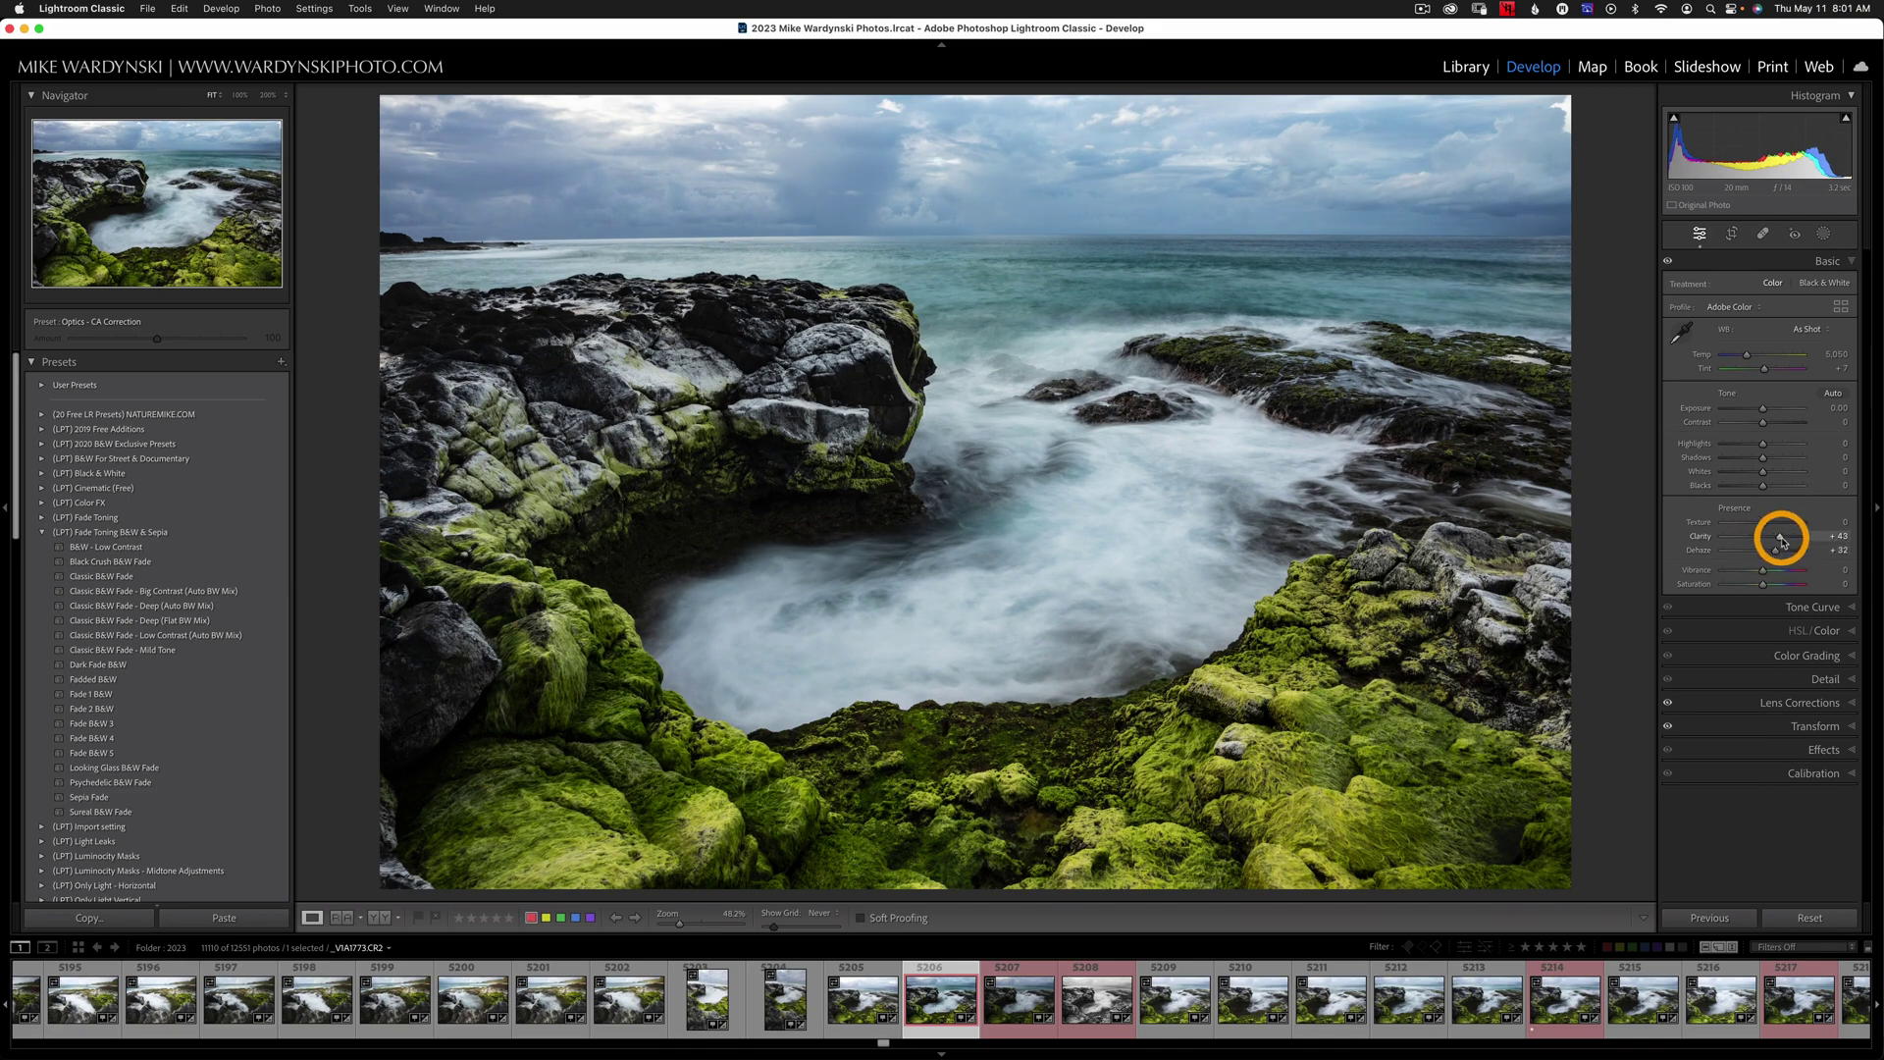
left_click_drag(1779, 536, 1771, 555)
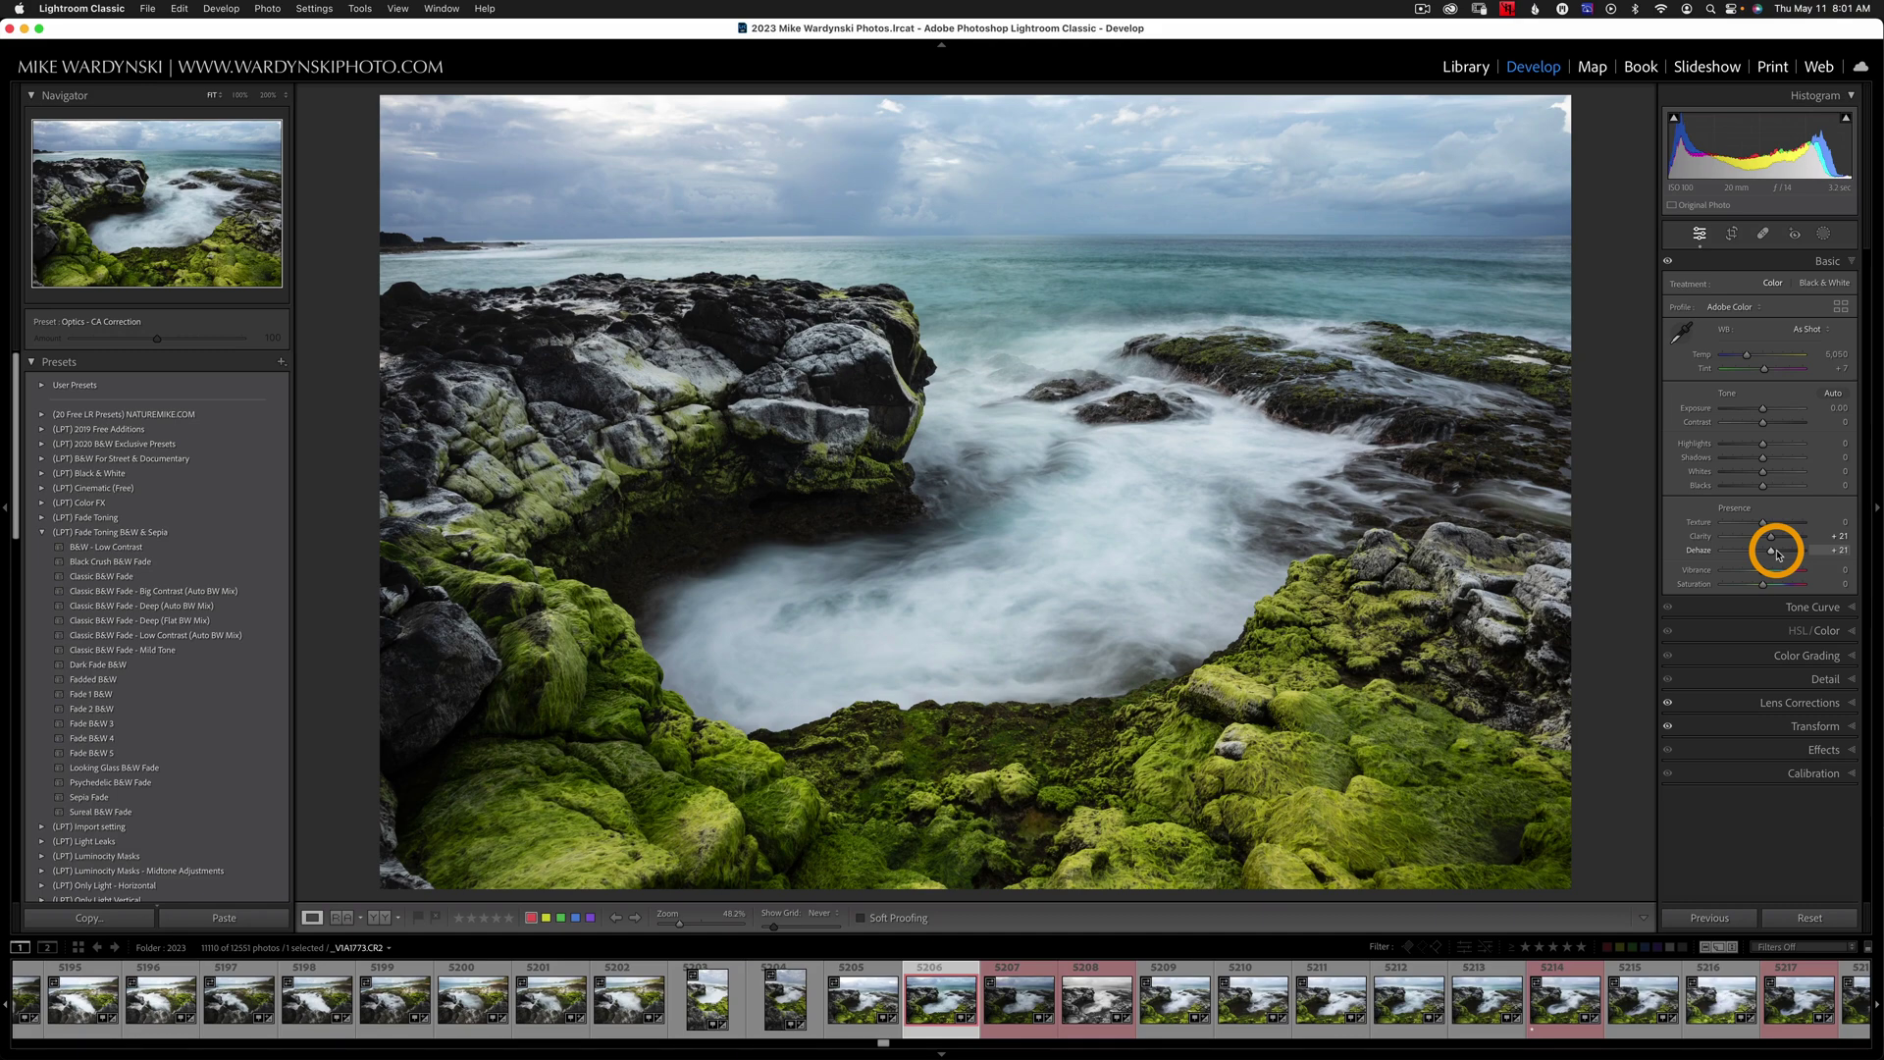
- Lower Dehaze to +14, then collapse the Basic panel and expand HSL/Color
left_click_drag(1778, 554, 1768, 555)
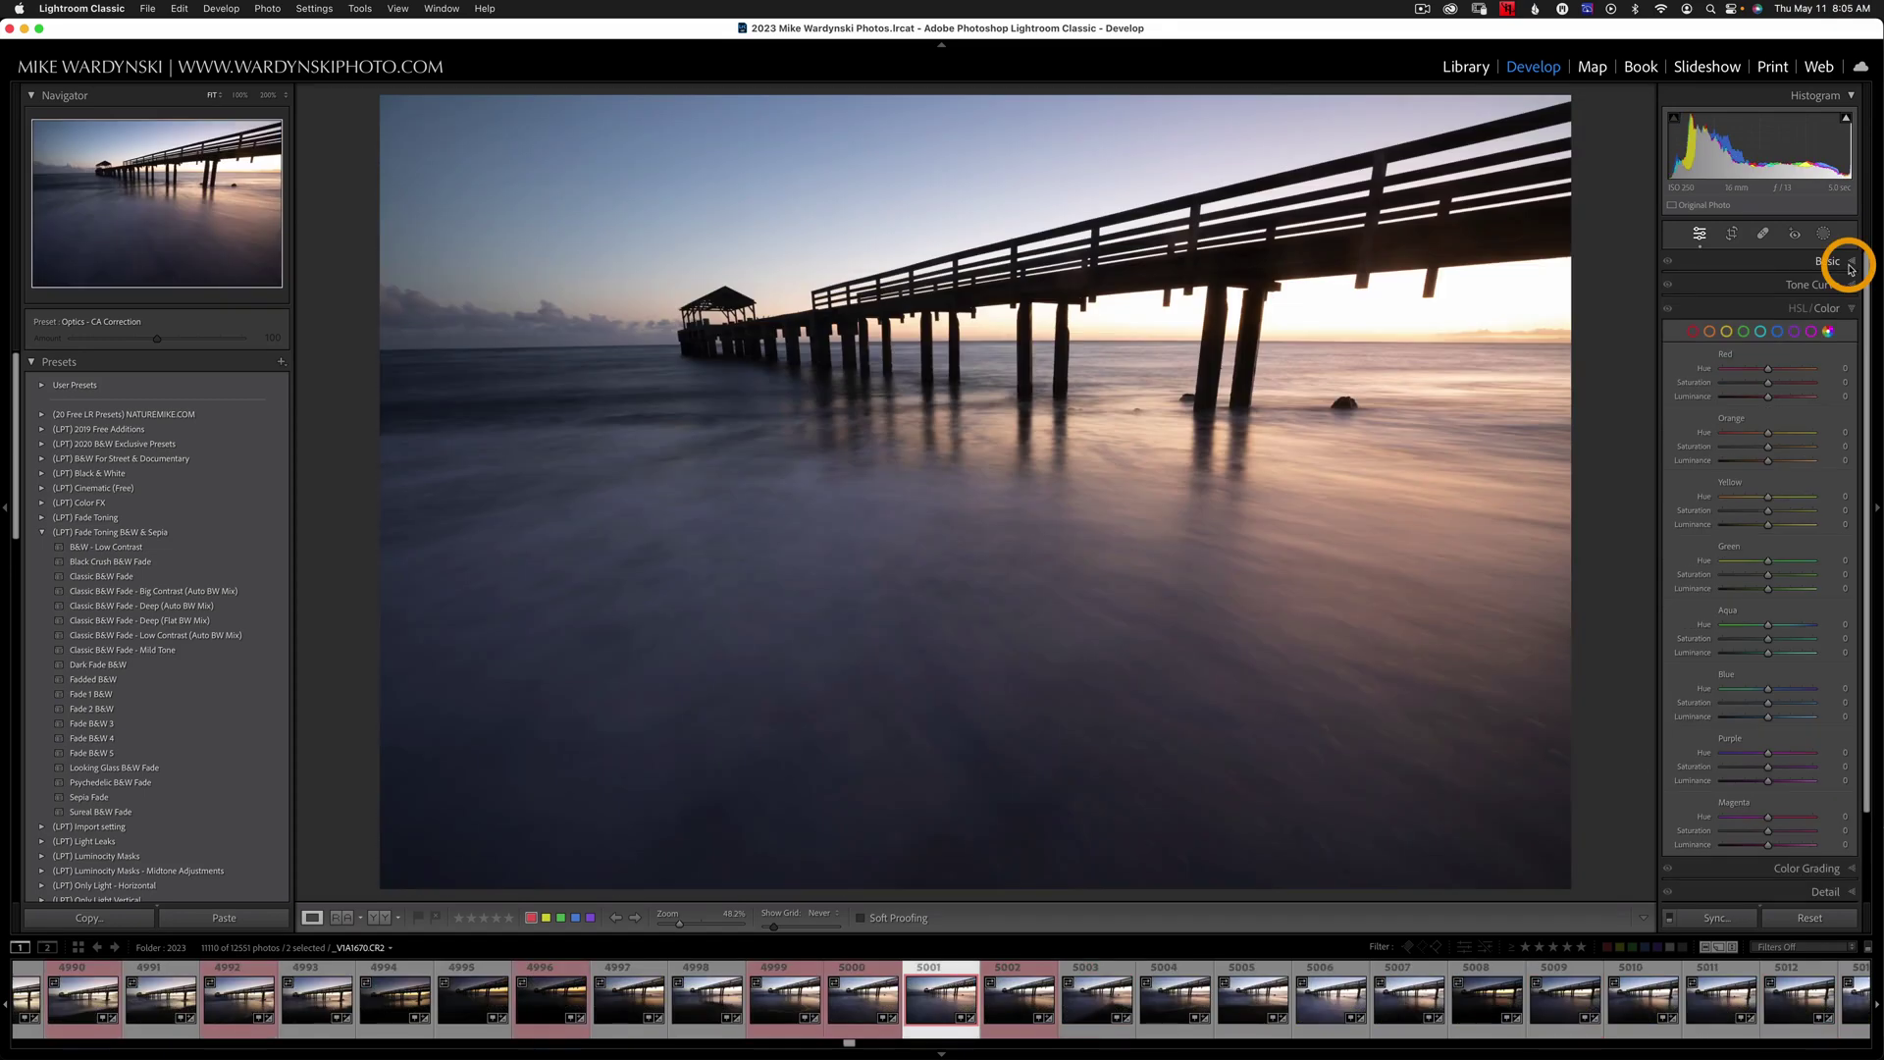
left_click(1850, 263)
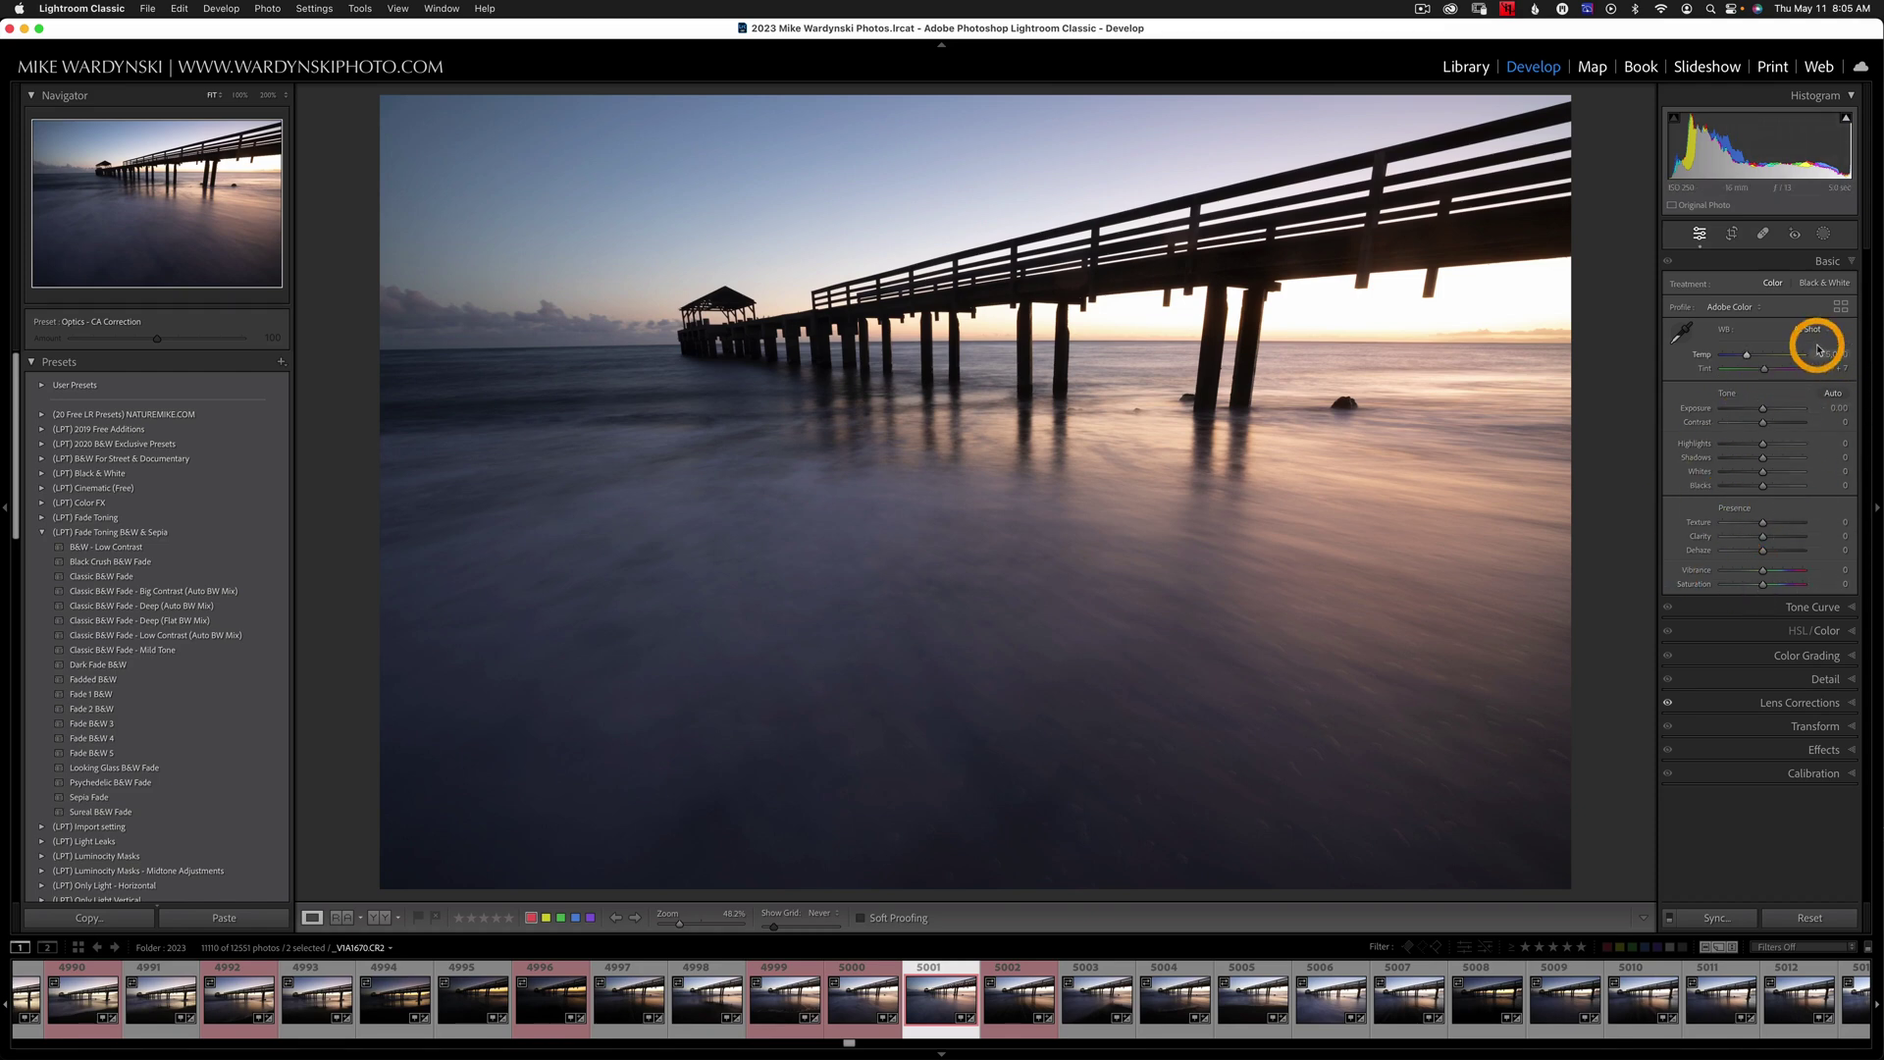
left_click(1849, 263)
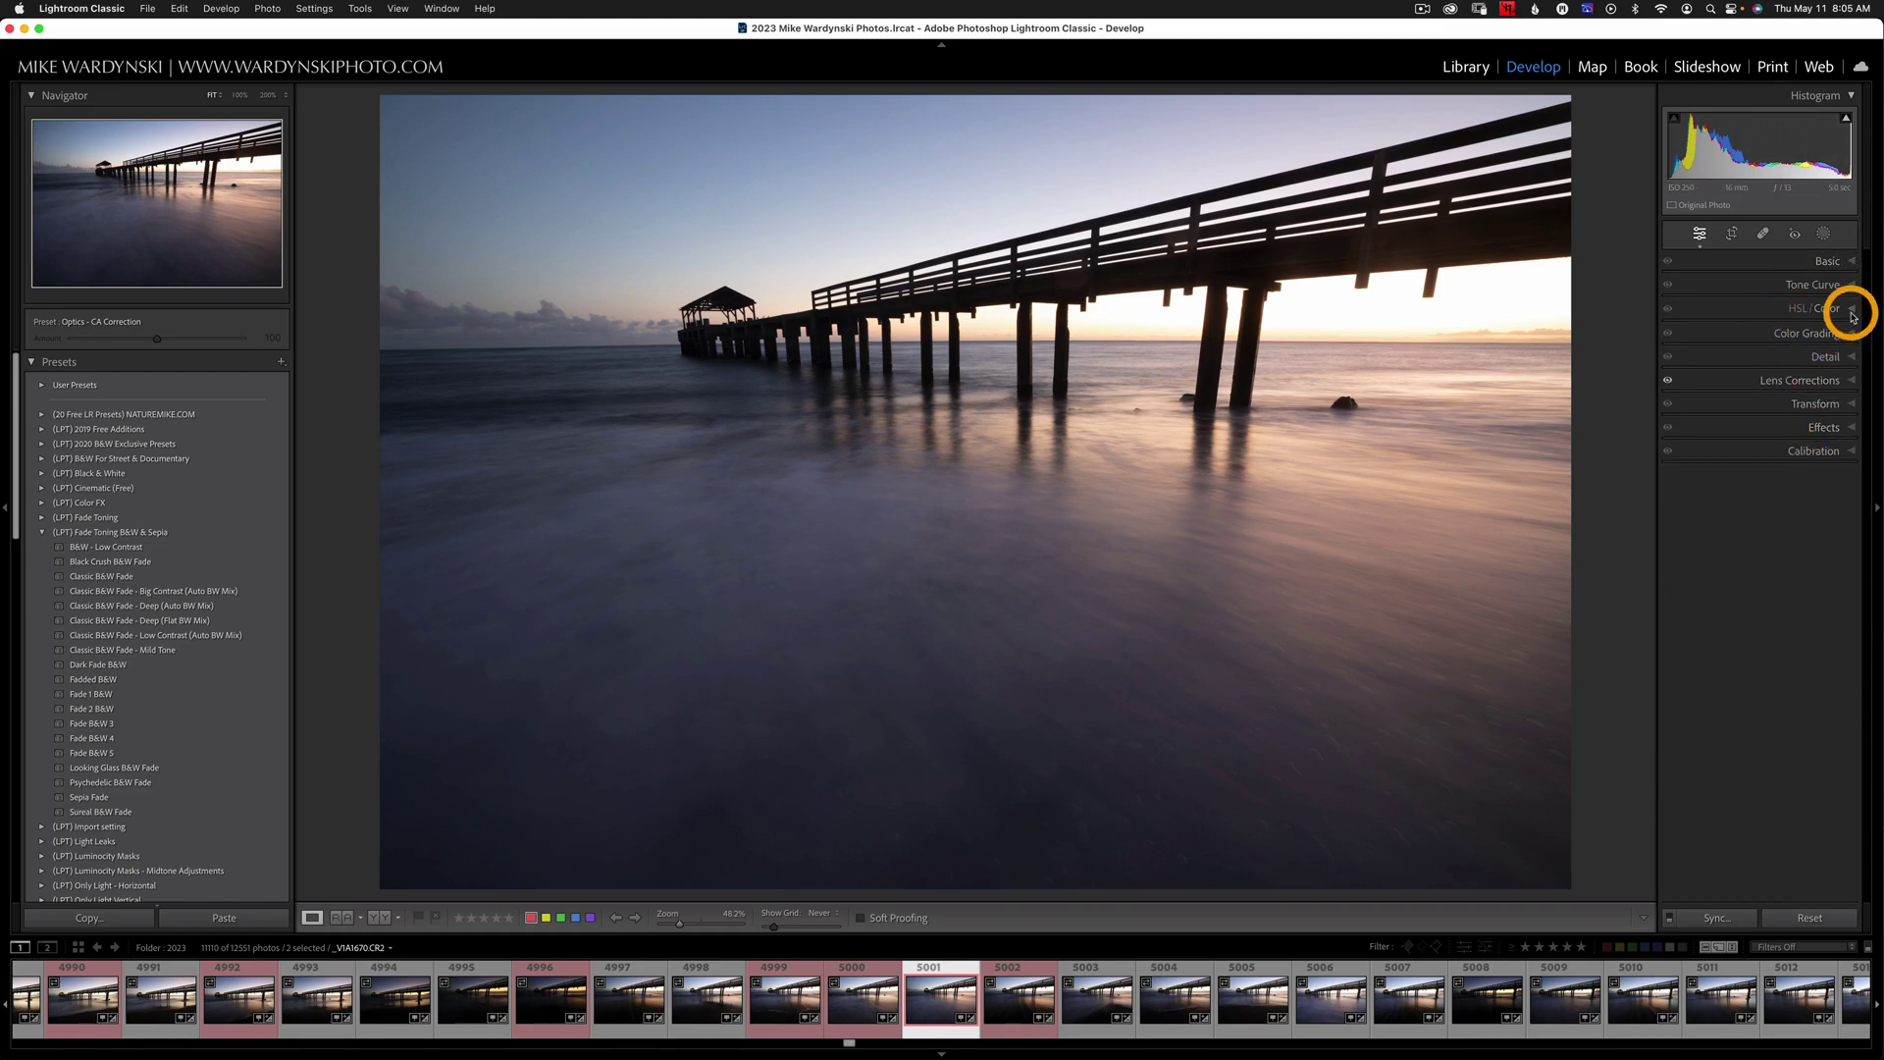
left_click(1851, 308)
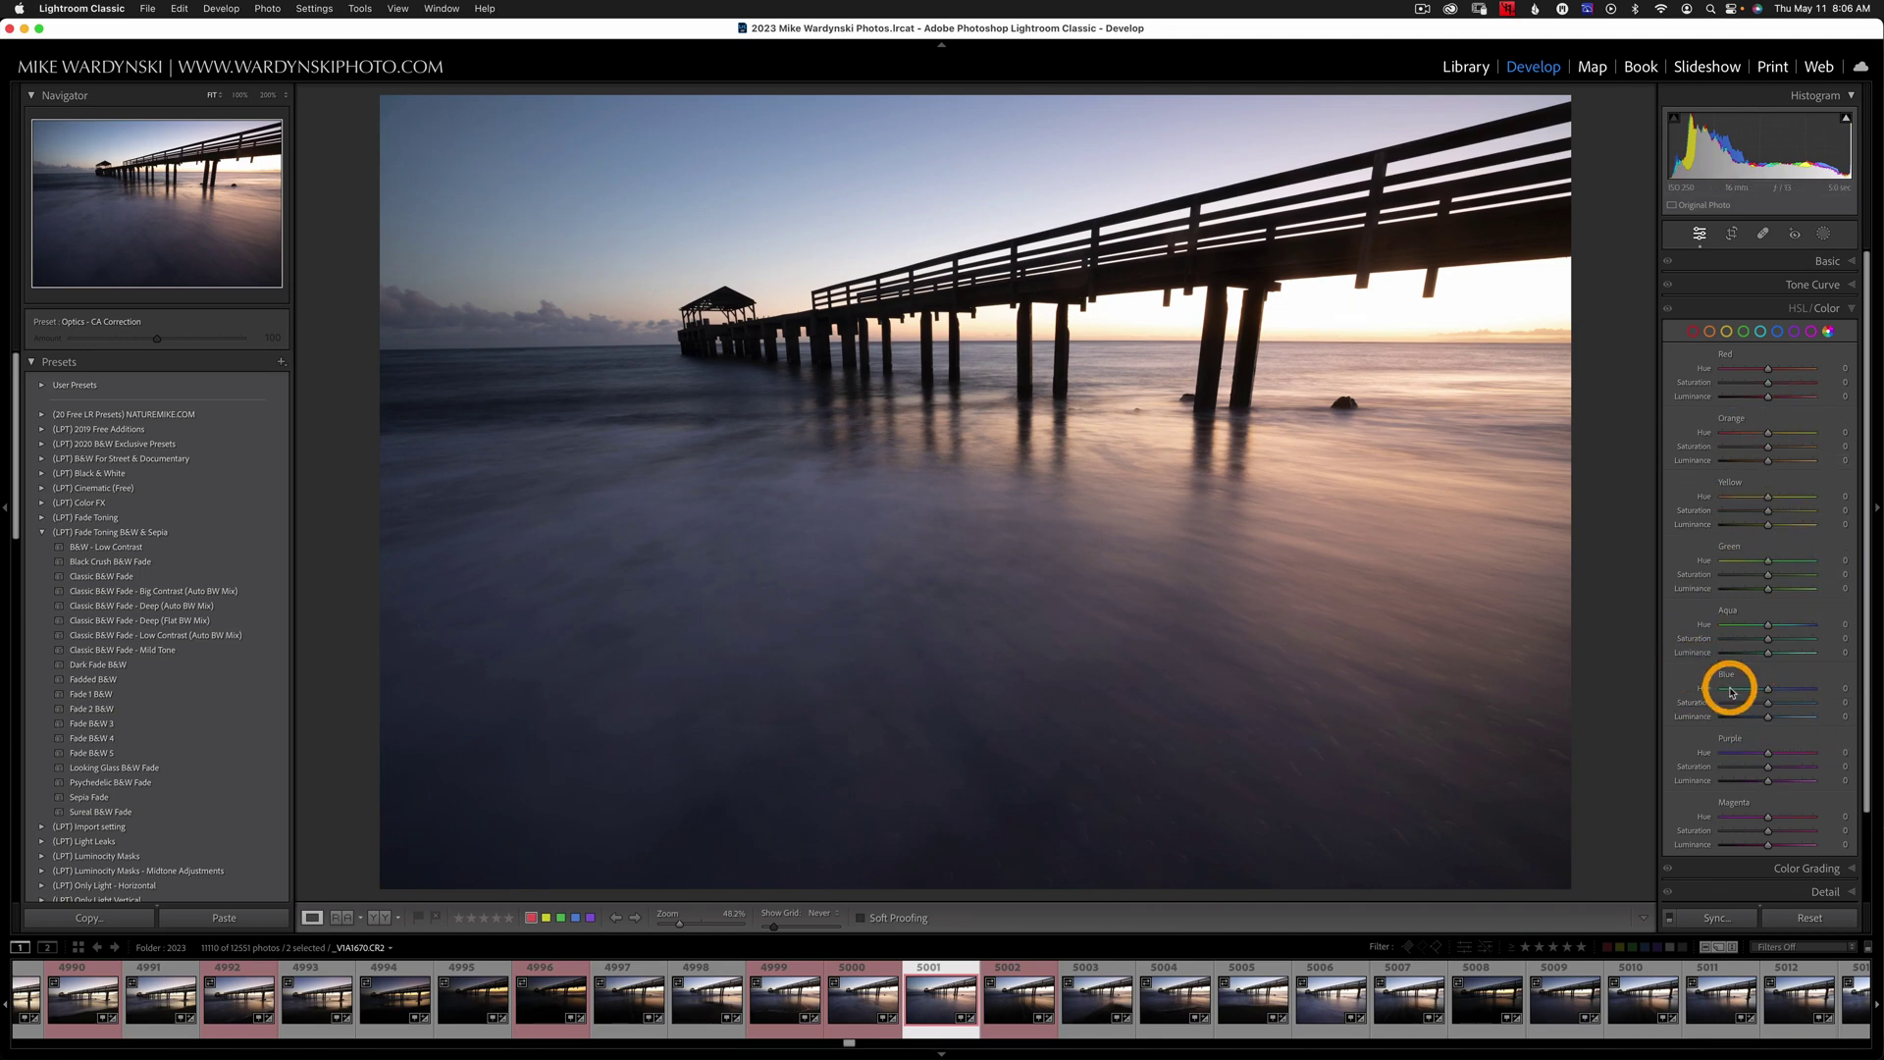
- Drop the pier photo's Blue Luminance to −100, check the sky at 200%, then ease it back to about −73
left_click_drag(1770, 721, 1682, 723)
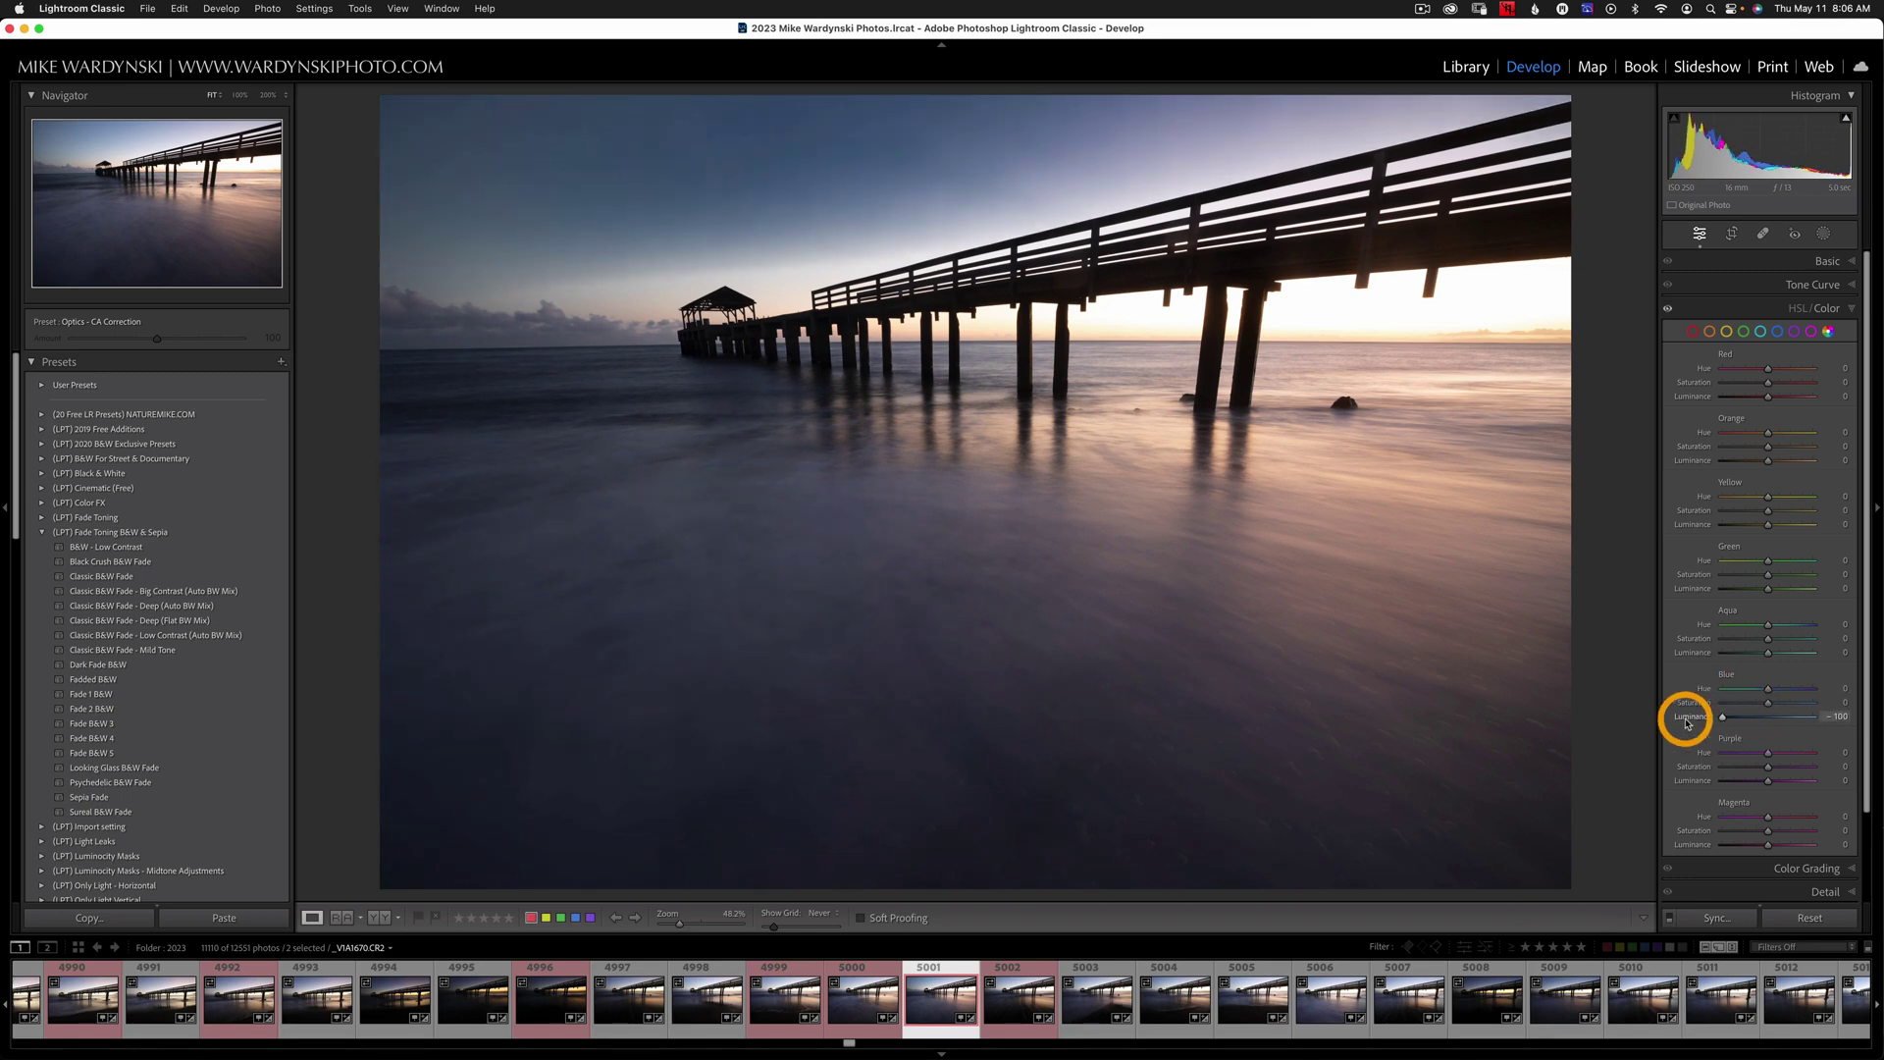
left_click(937, 148)
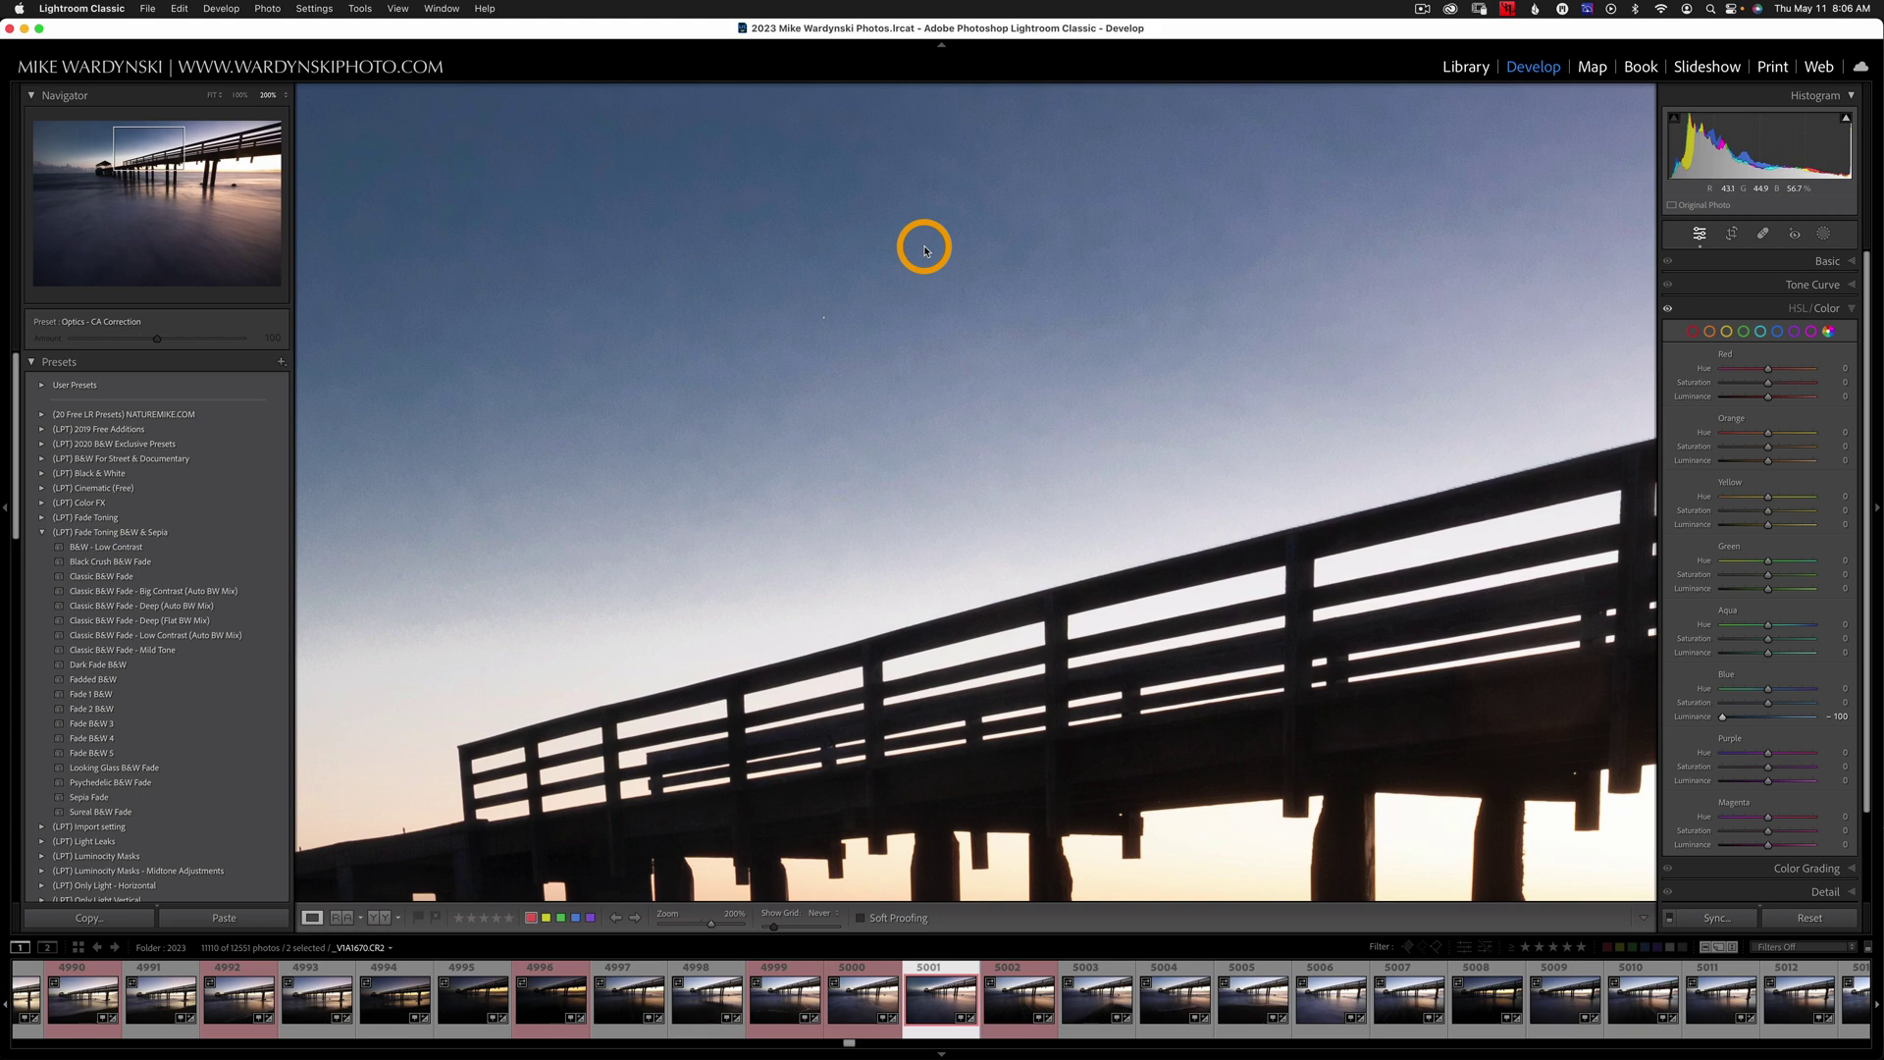
mouse_move(1723, 716)
left_mouse_down()
mouse_move(1746, 715)
mouse_move(1696, 720)
mouse_move(1750, 720)
left_mouse_up()
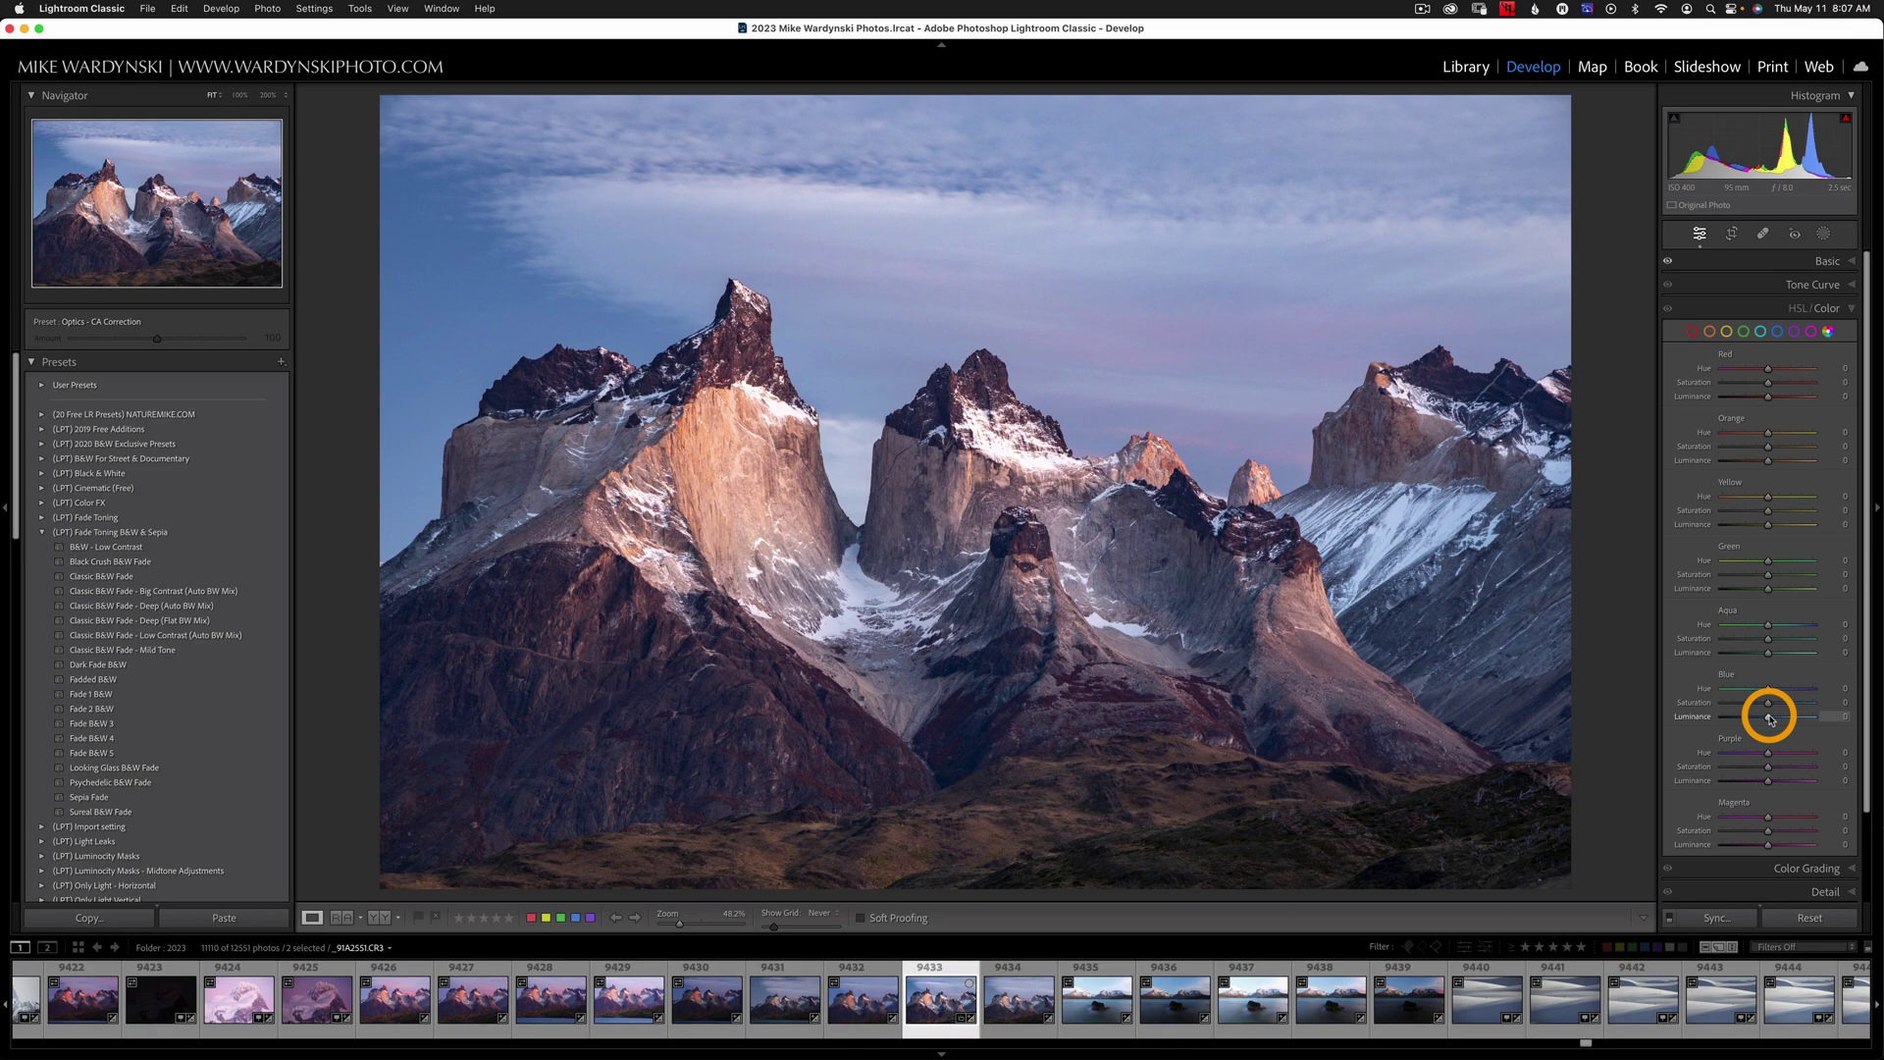
- Set the mountain photo's Blue Luminance to −100, inspect the sky at 200%, then ease it back to about −58
left_click_drag(1769, 717, 1713, 716)
left_click(898, 410)
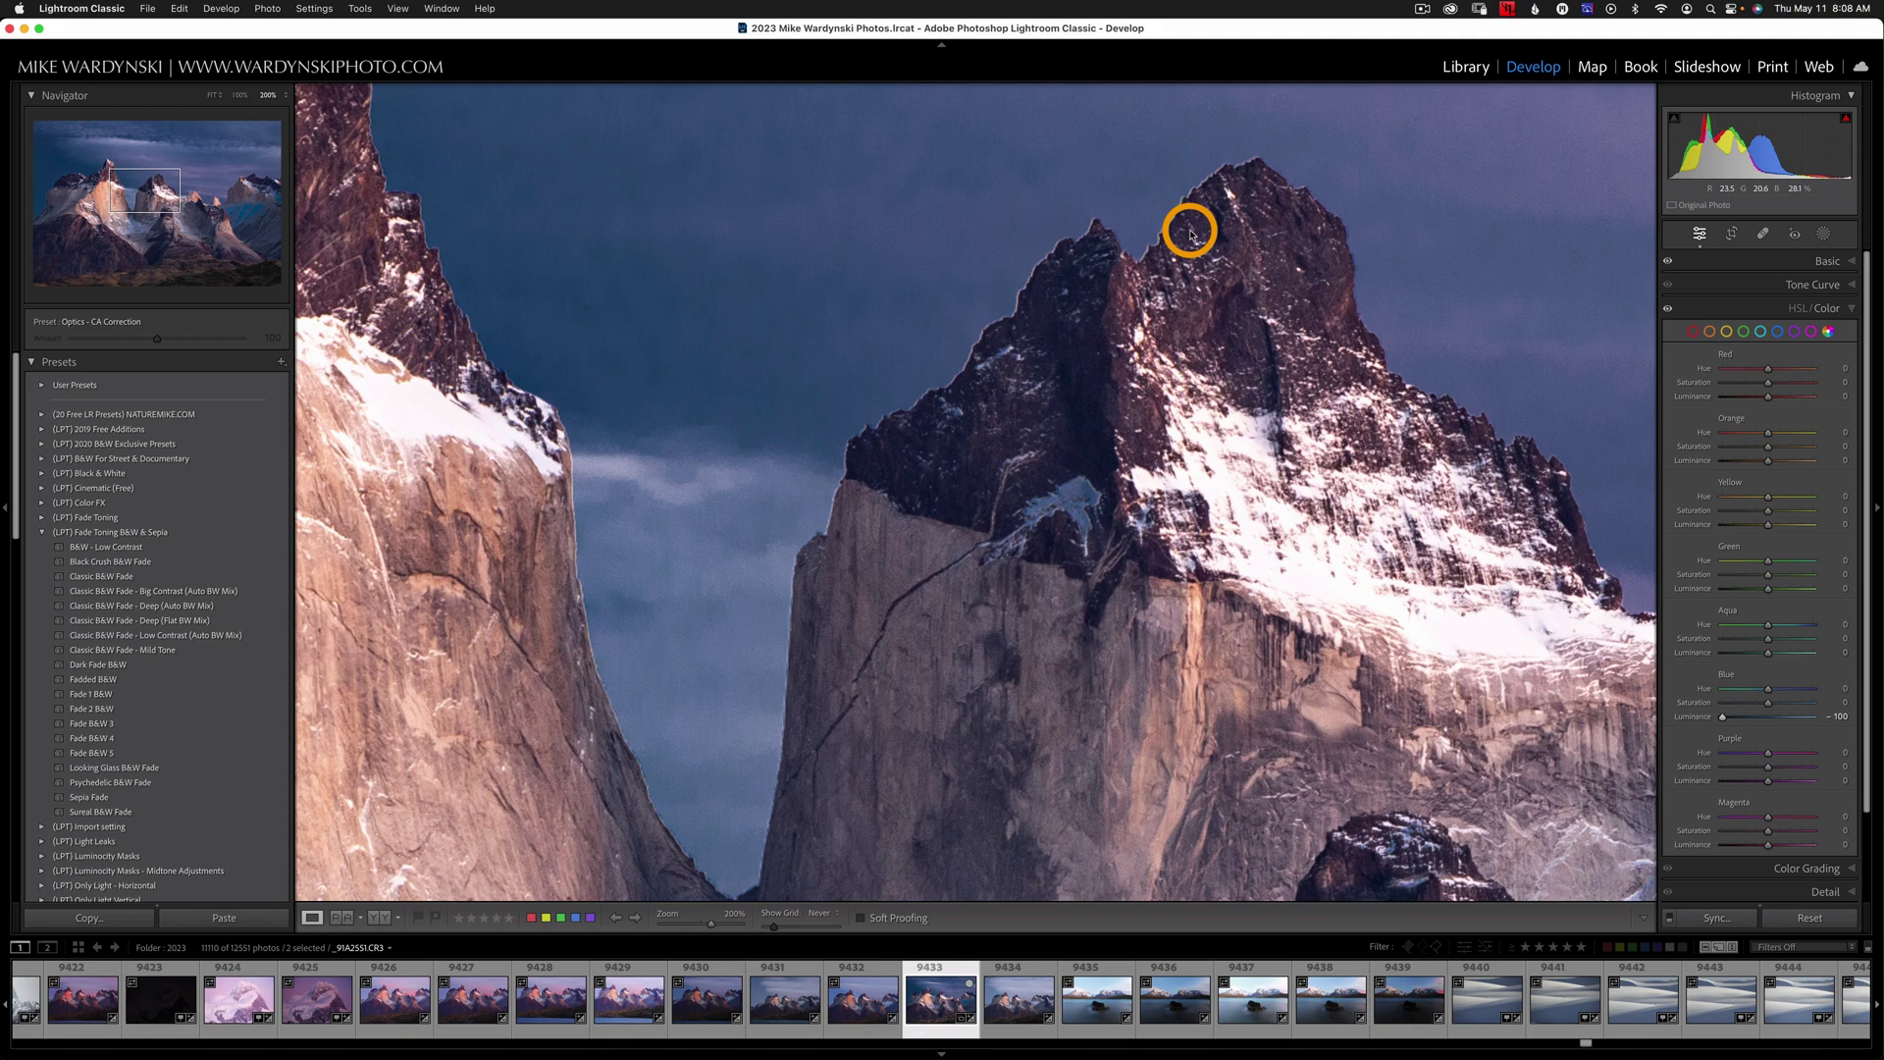
left_click_drag(1203, 223, 1117, 370)
left_click_drag(963, 249, 924, 336)
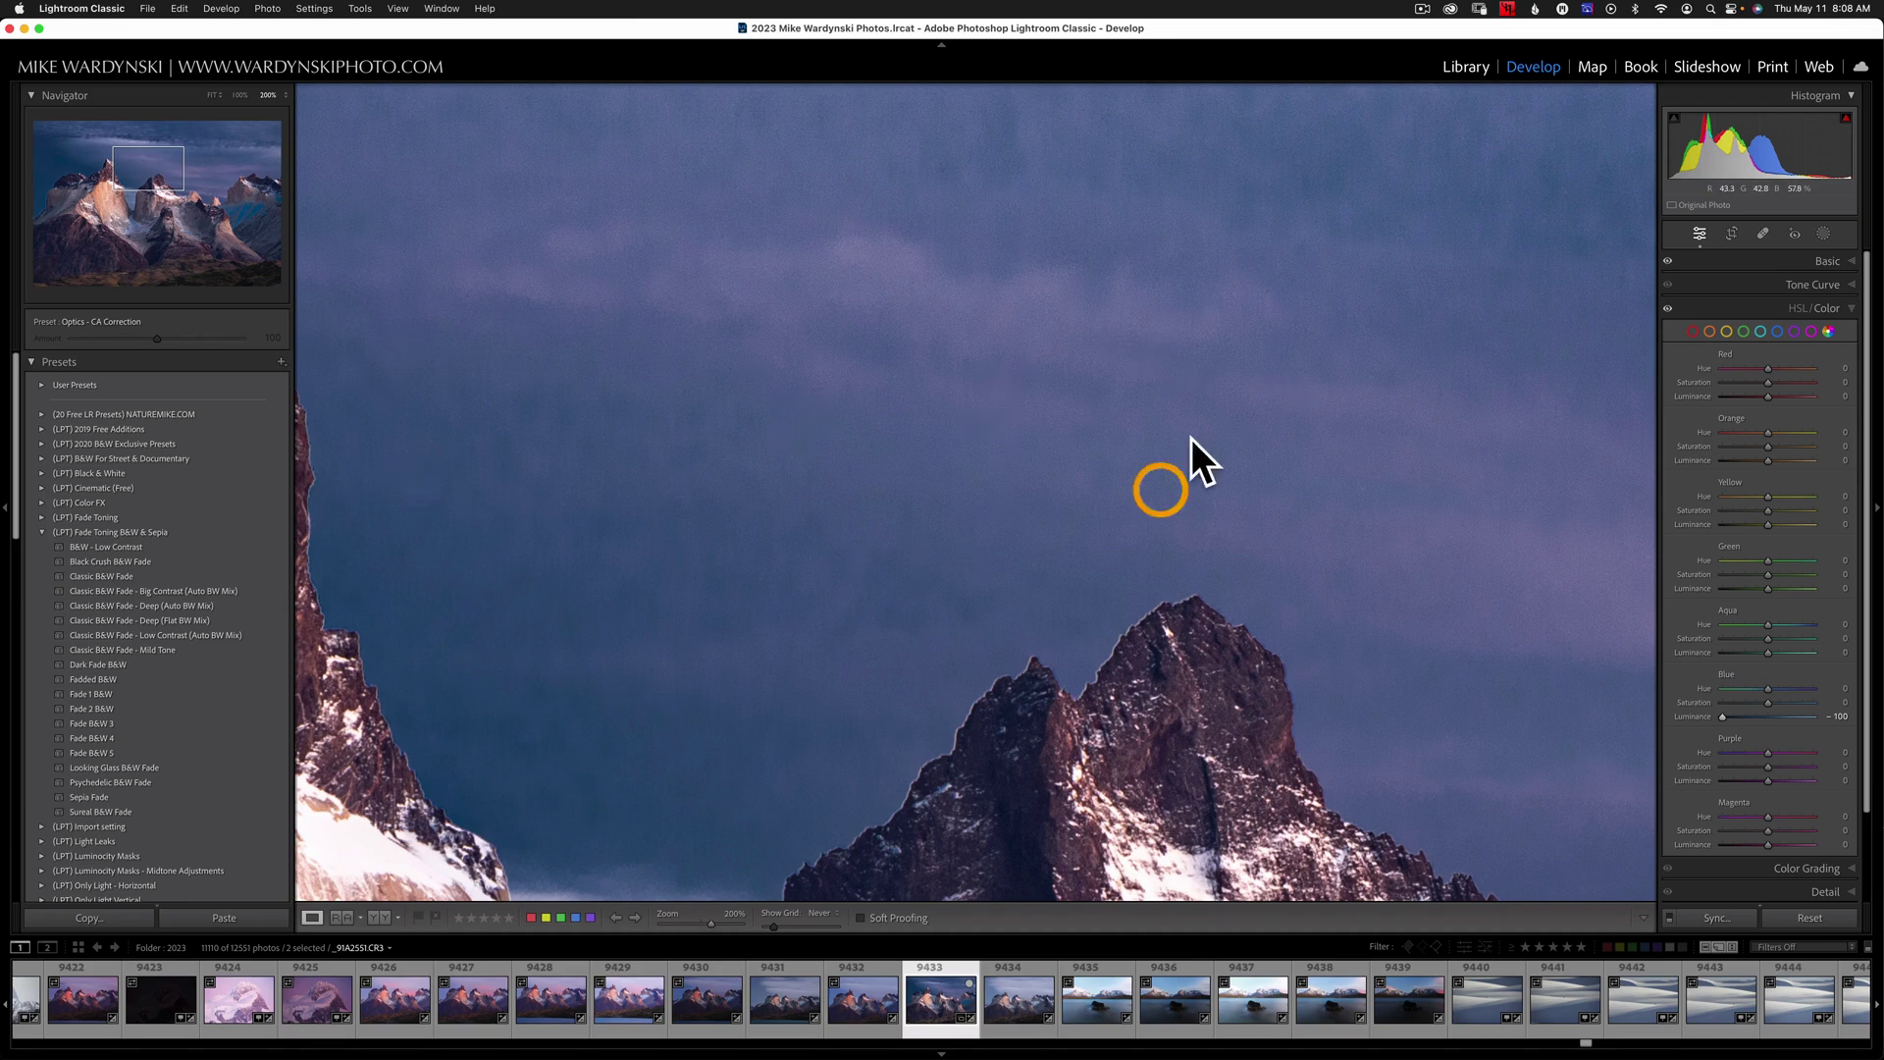
left_click_drag(1725, 716, 1757, 716)
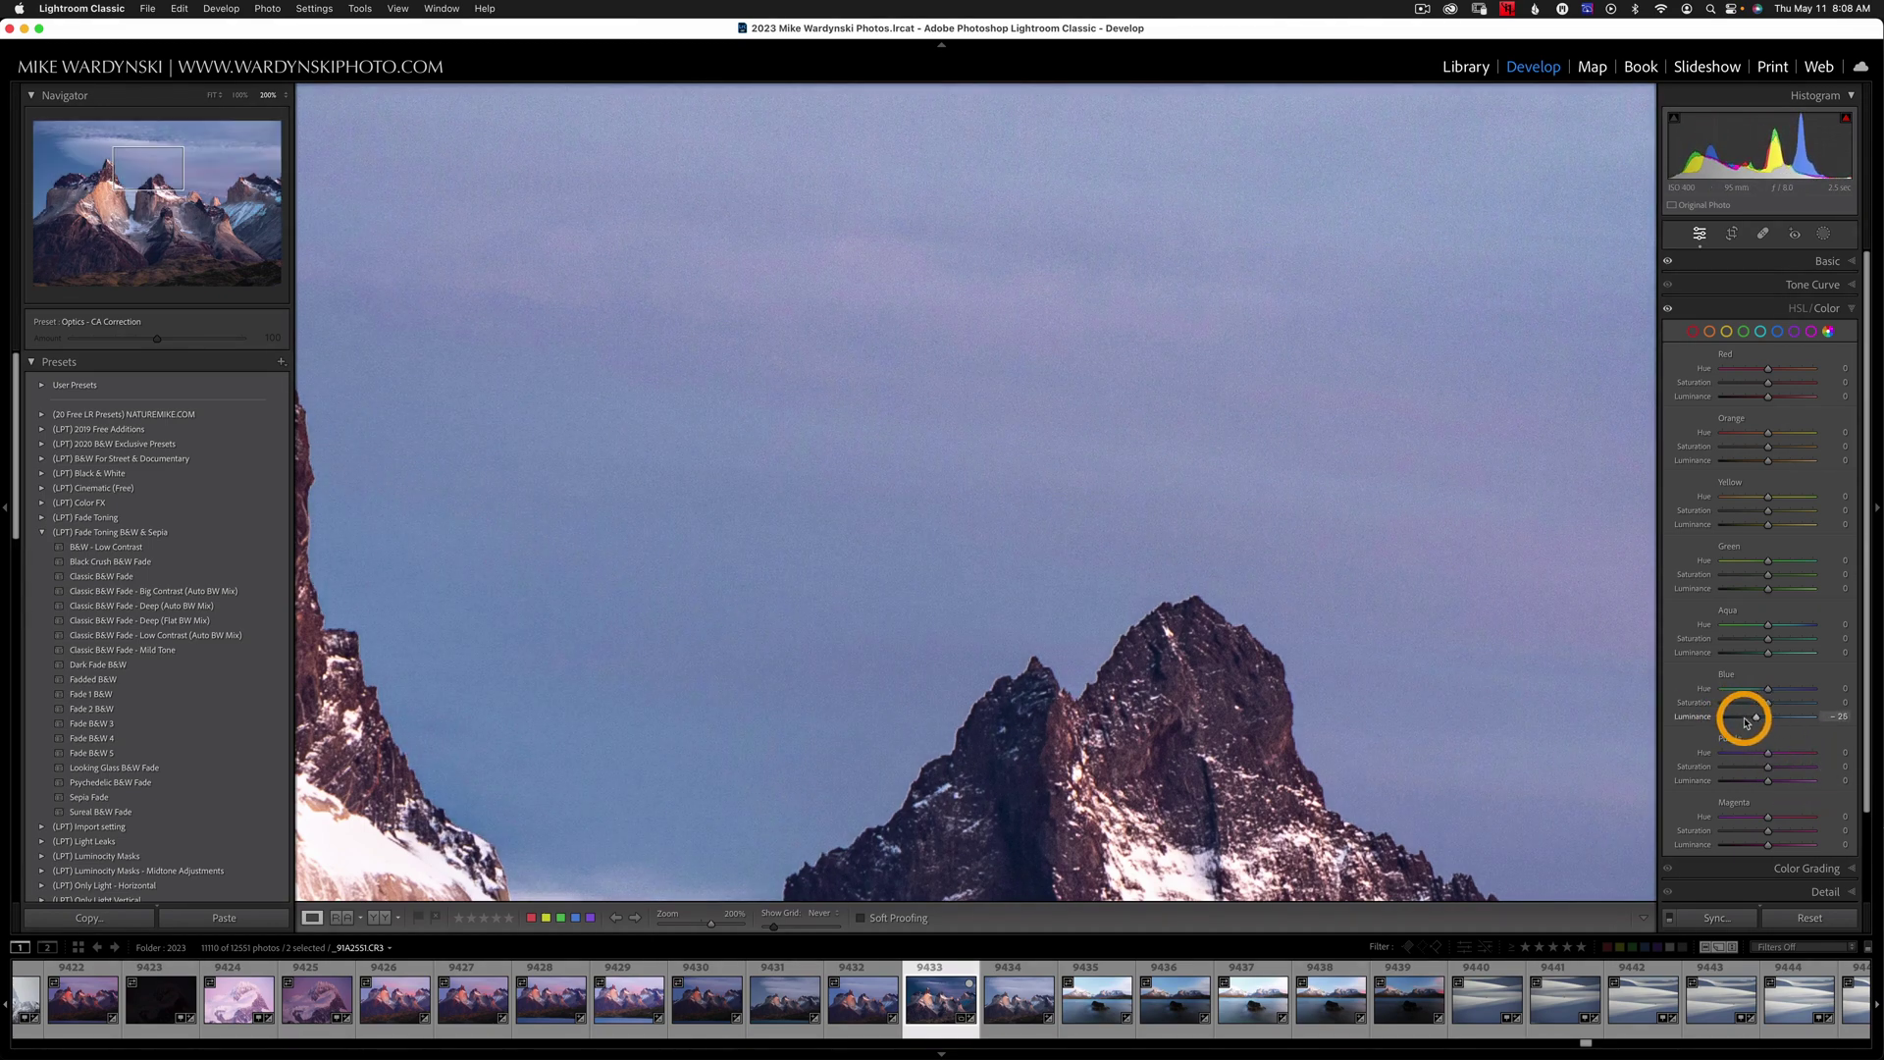
left_click_drag(950, 533, 1245, 471)
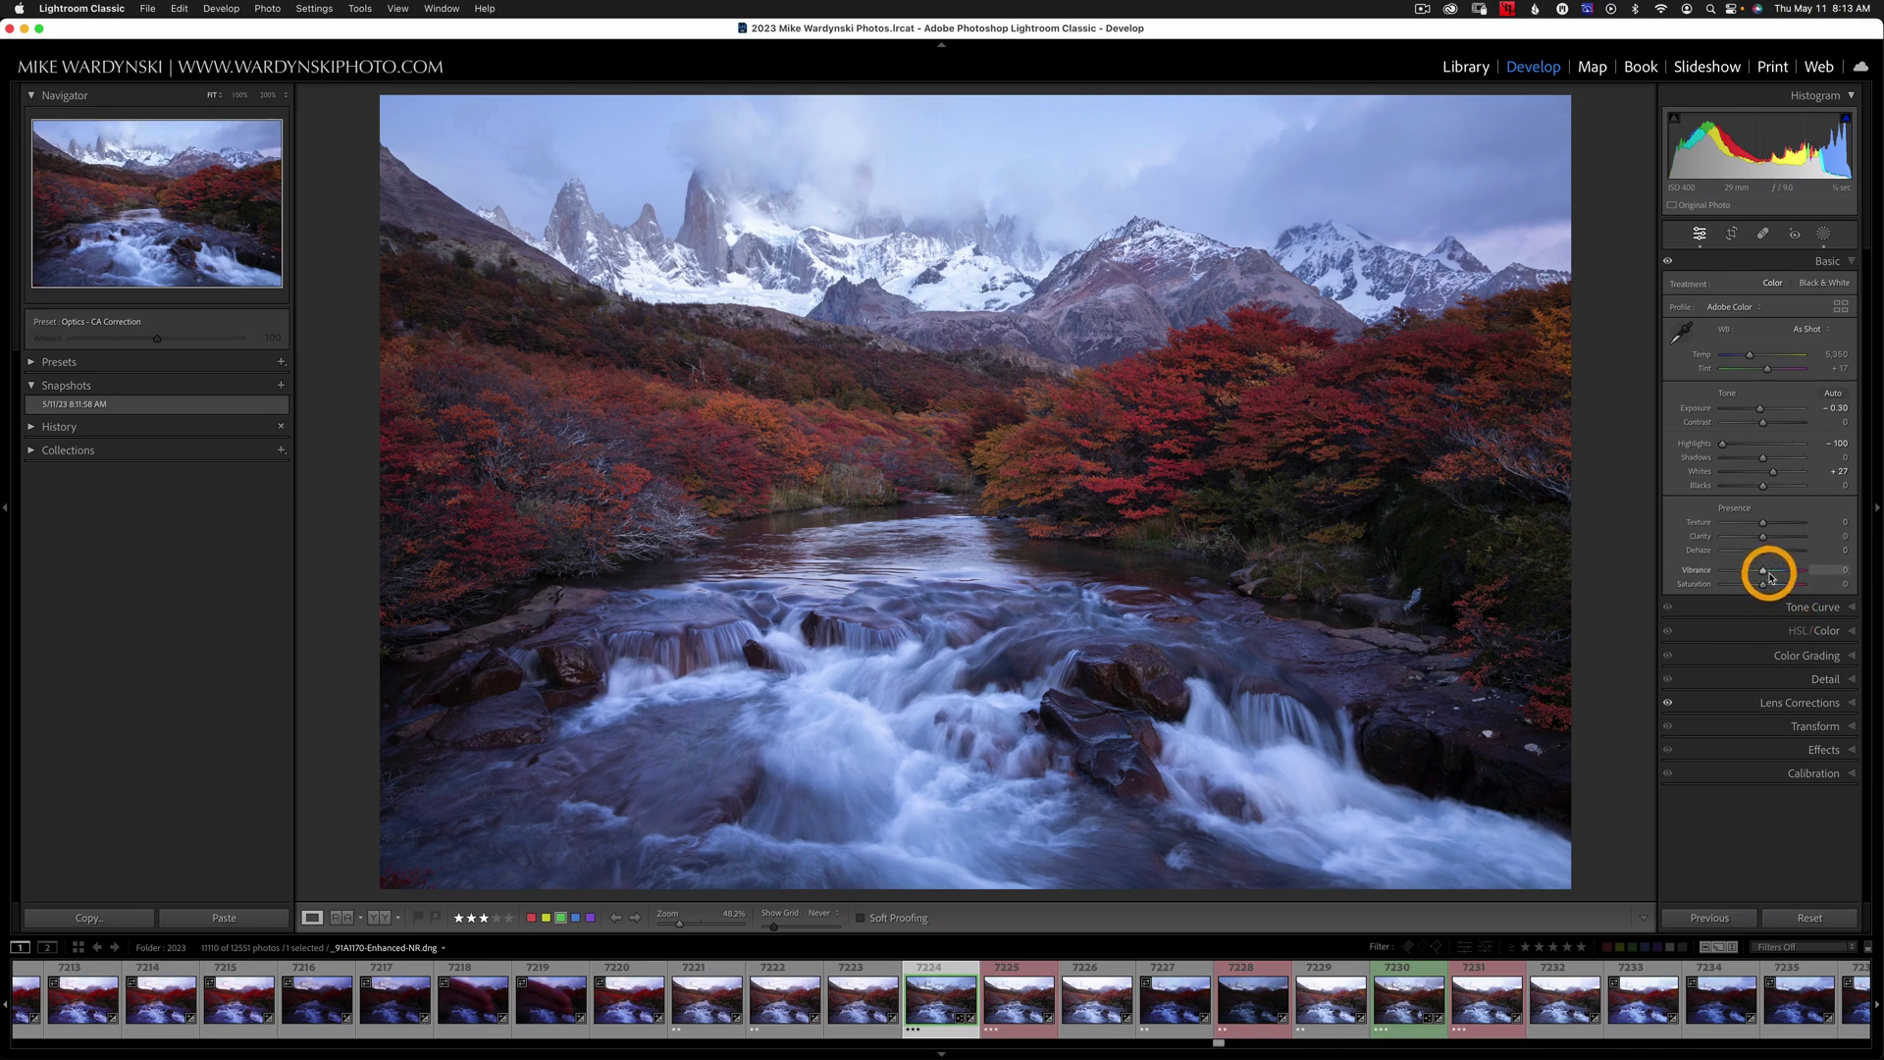
- Push Vibrance up to +93, then pull it back down to about -4
left_click_drag(1768, 574, 1805, 572)
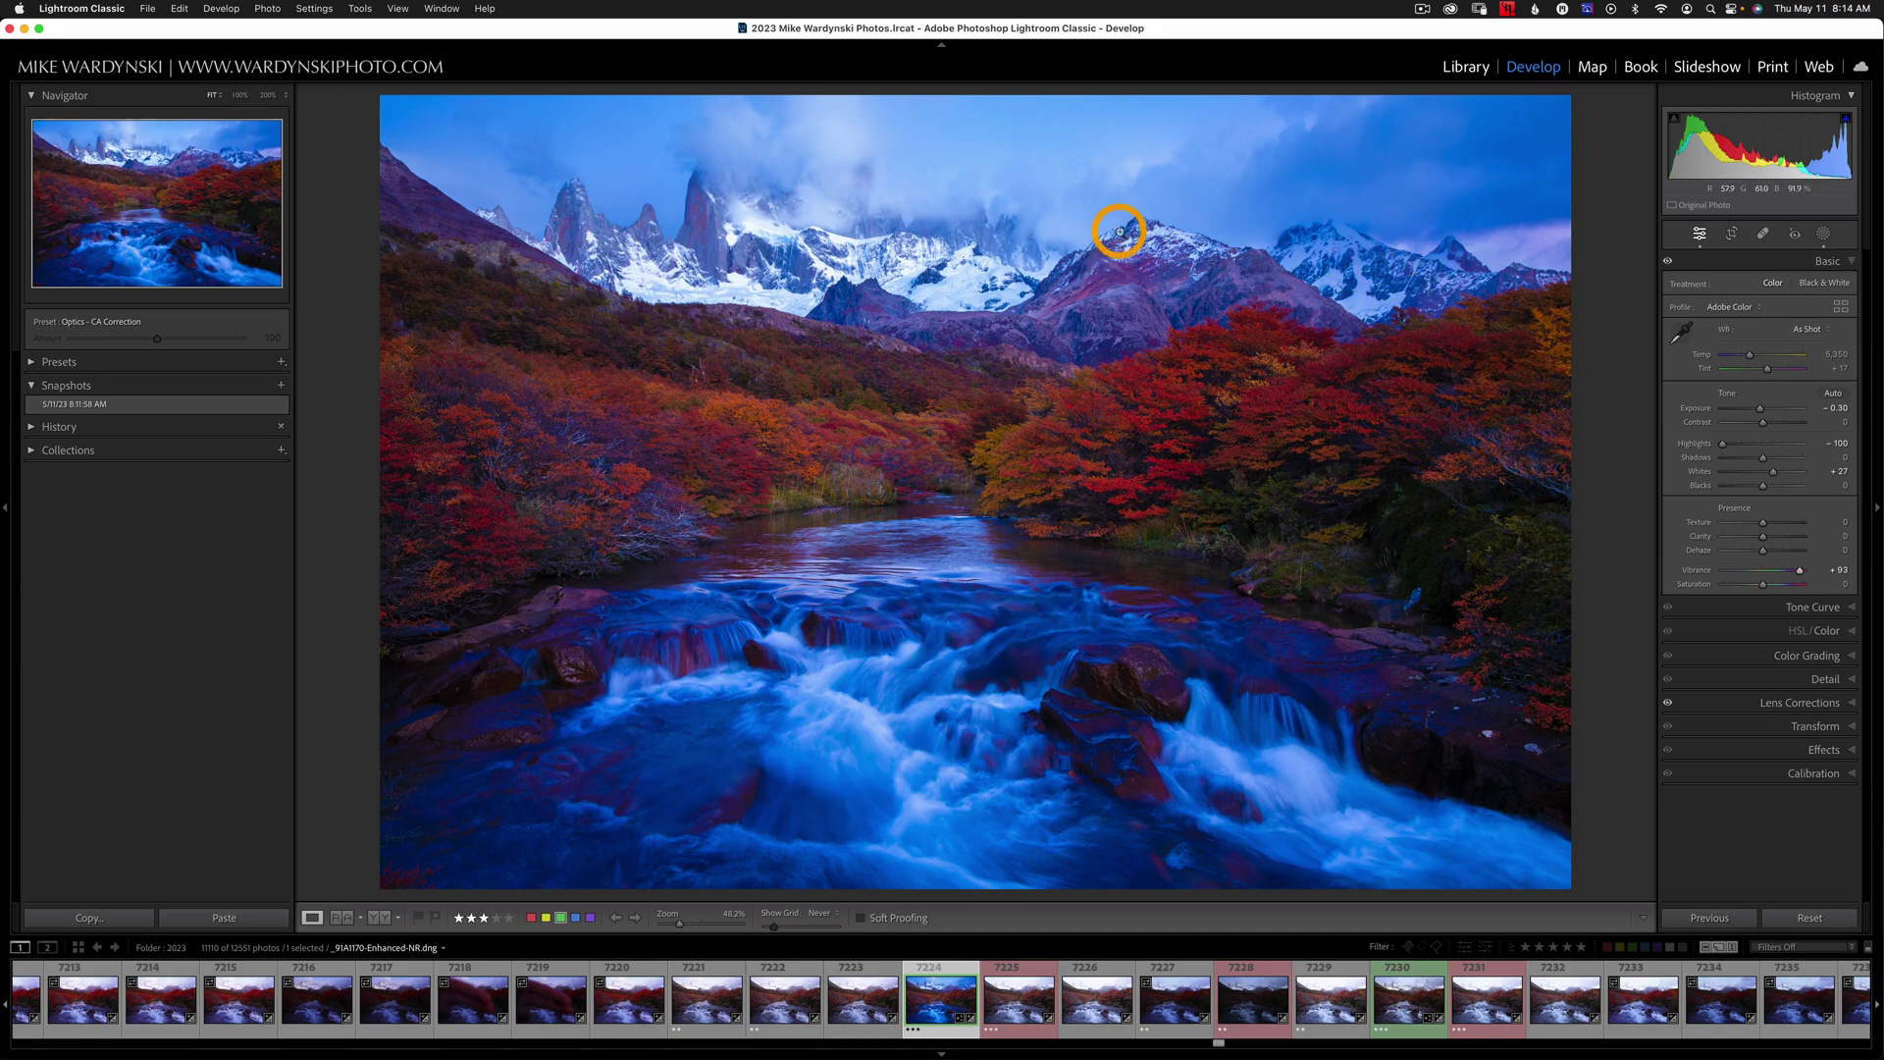
mouse_move(1796, 575)
left_mouse_down()
mouse_move(1758, 575)
mouse_move(1767, 588)
left_mouse_up()
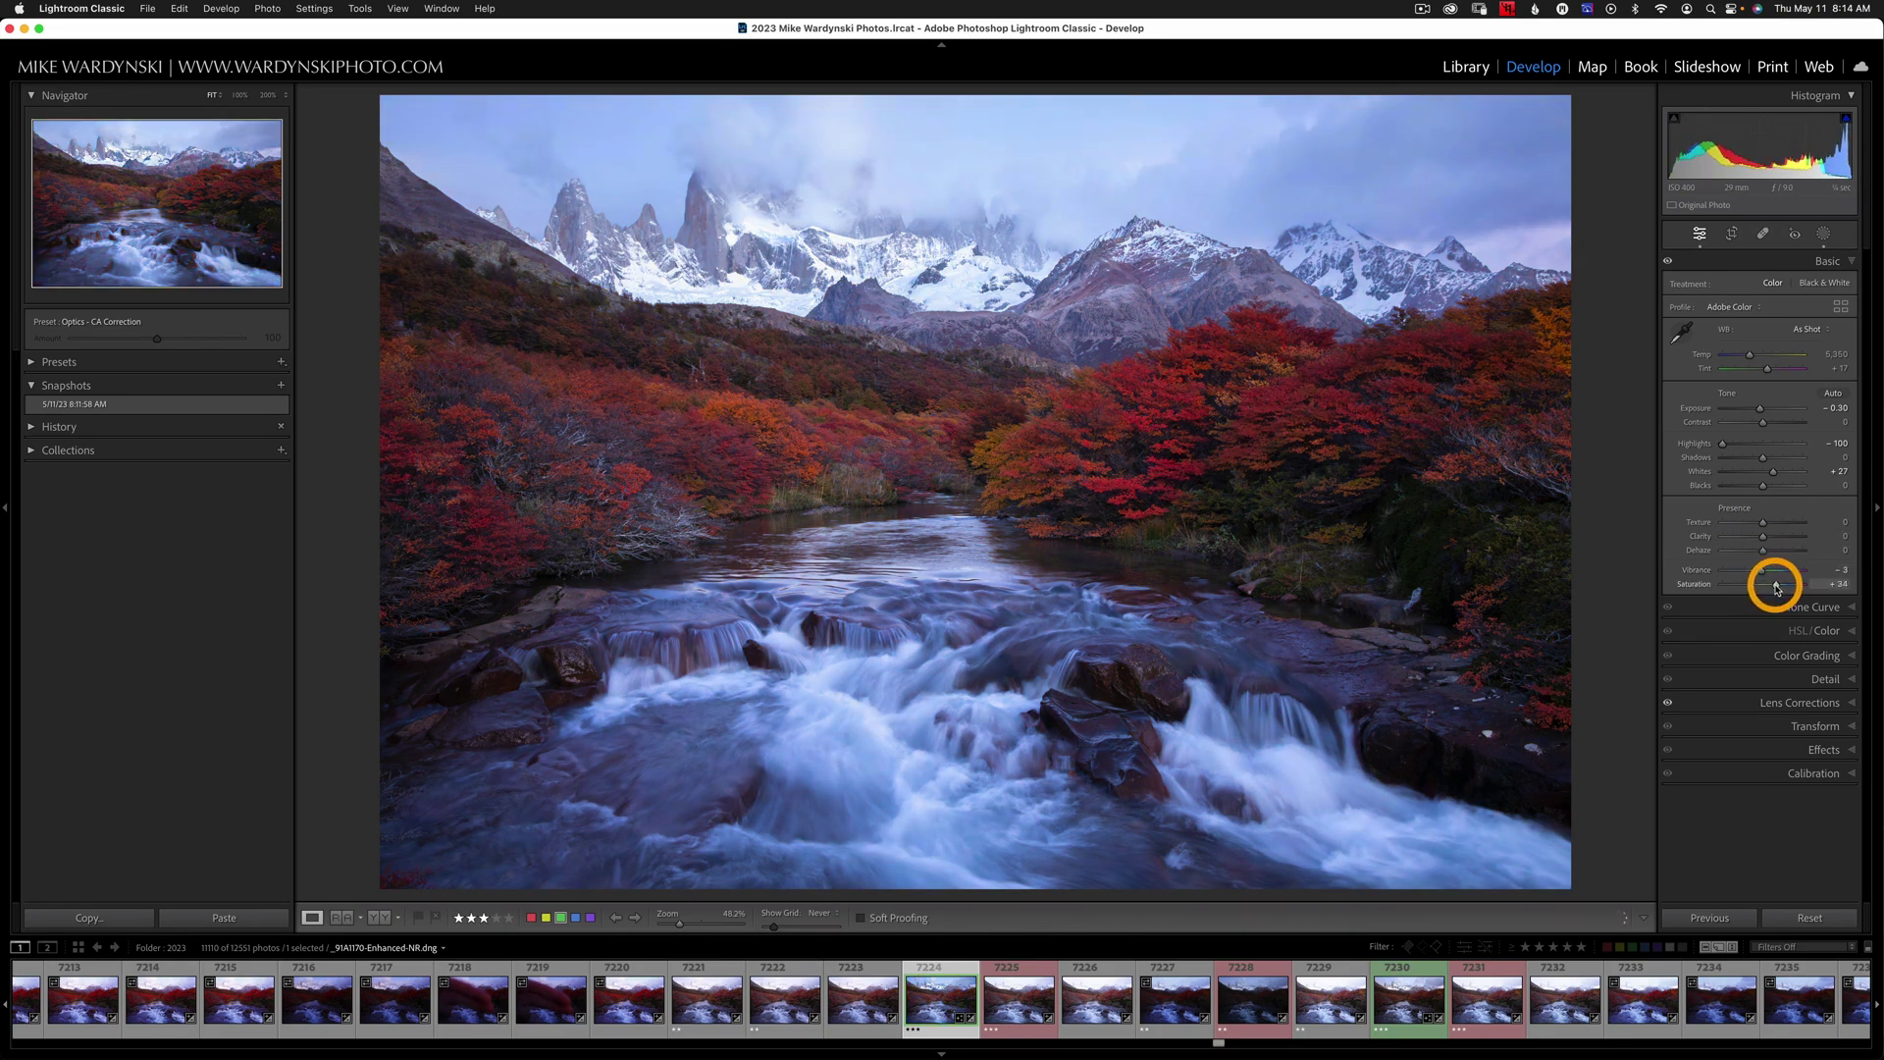
- Reset Saturation to 0 and raise HSL Orange saturation to +22 and Yellow to +10
double_click(1706, 583)
left_click(1851, 634)
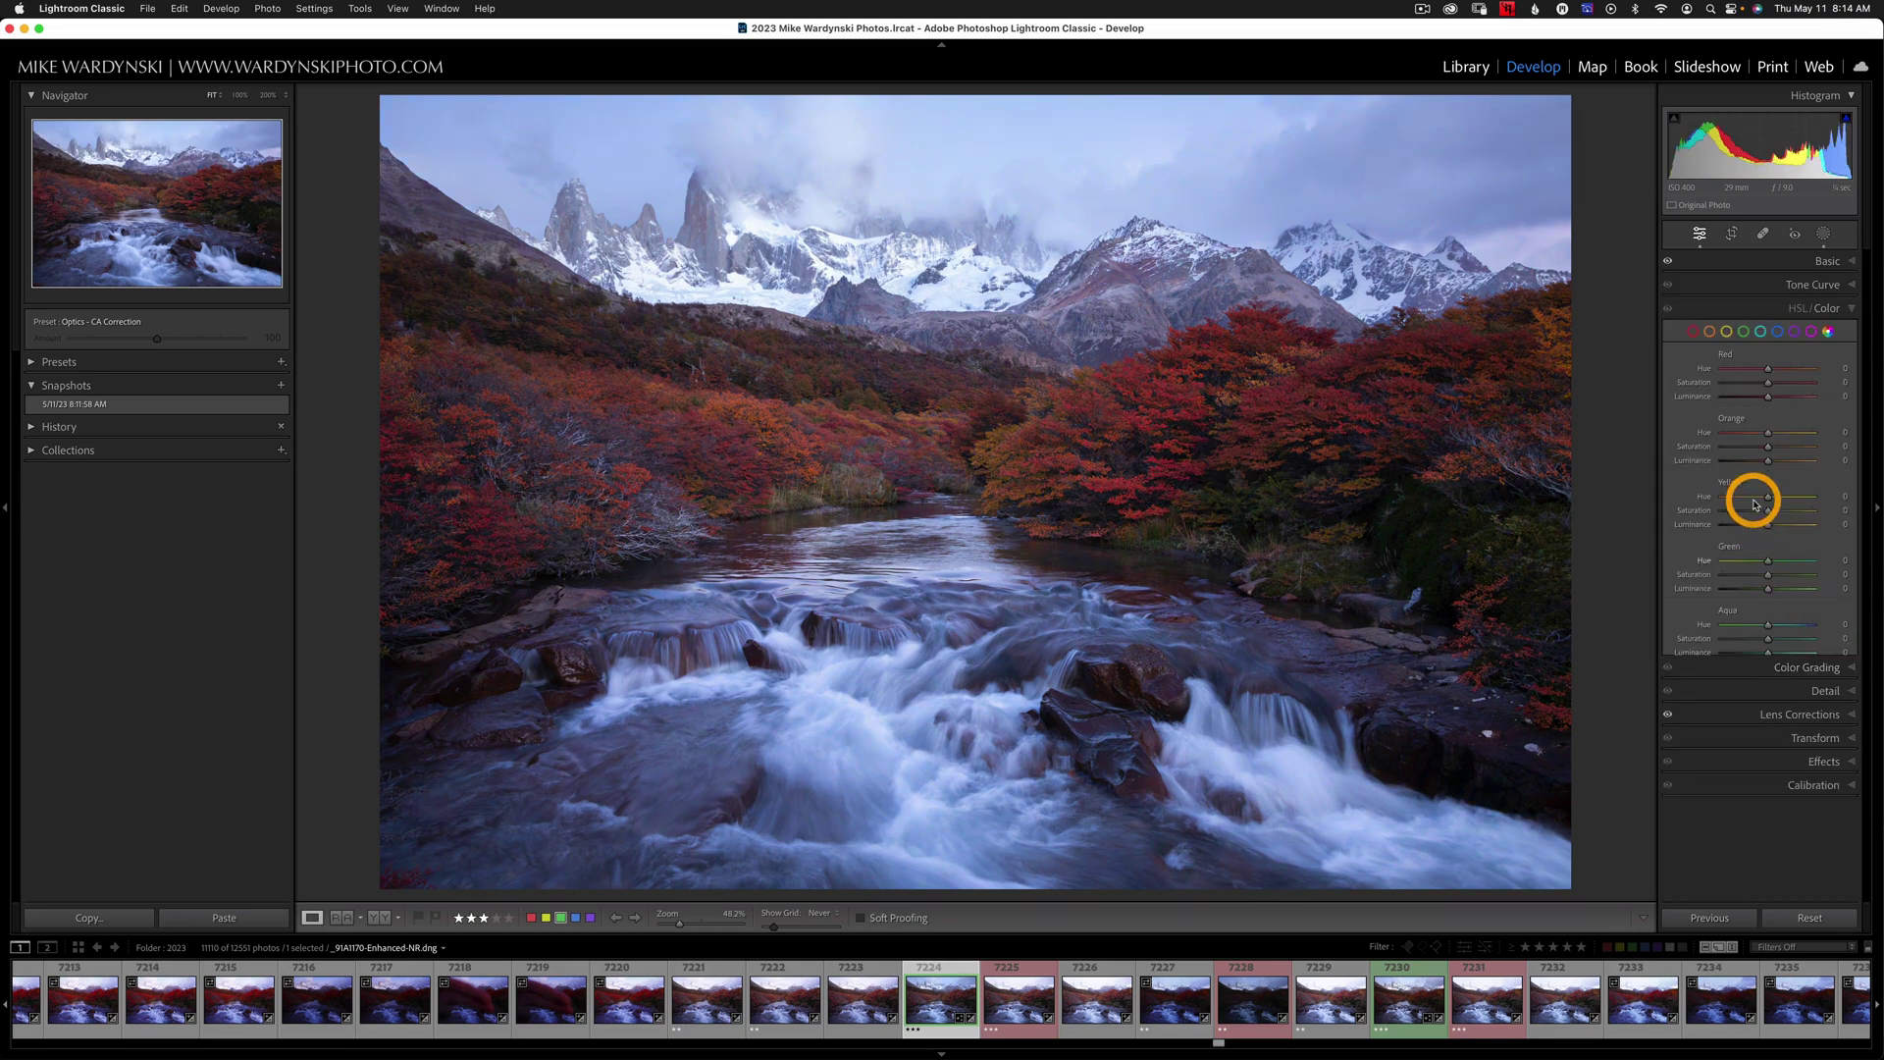
left_click_drag(1767, 446, 1787, 382)
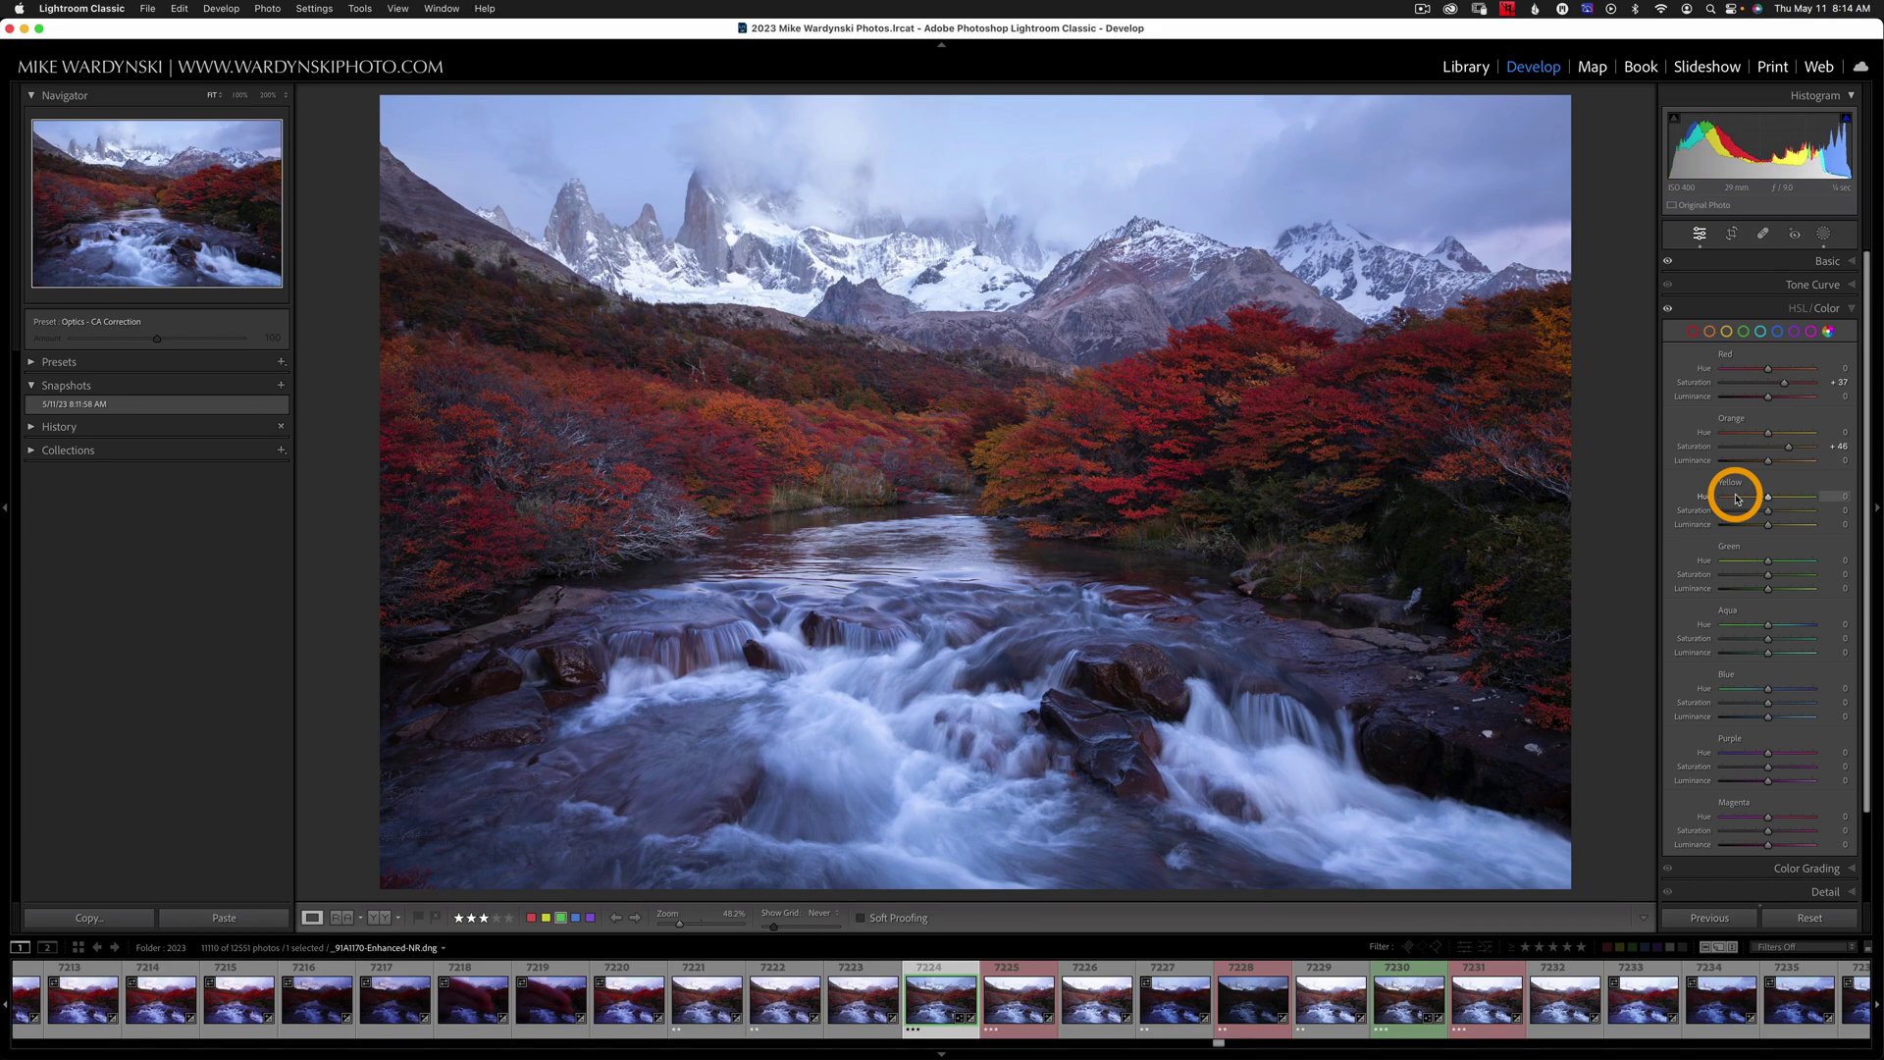
left_click_drag(1770, 513, 1792, 515)
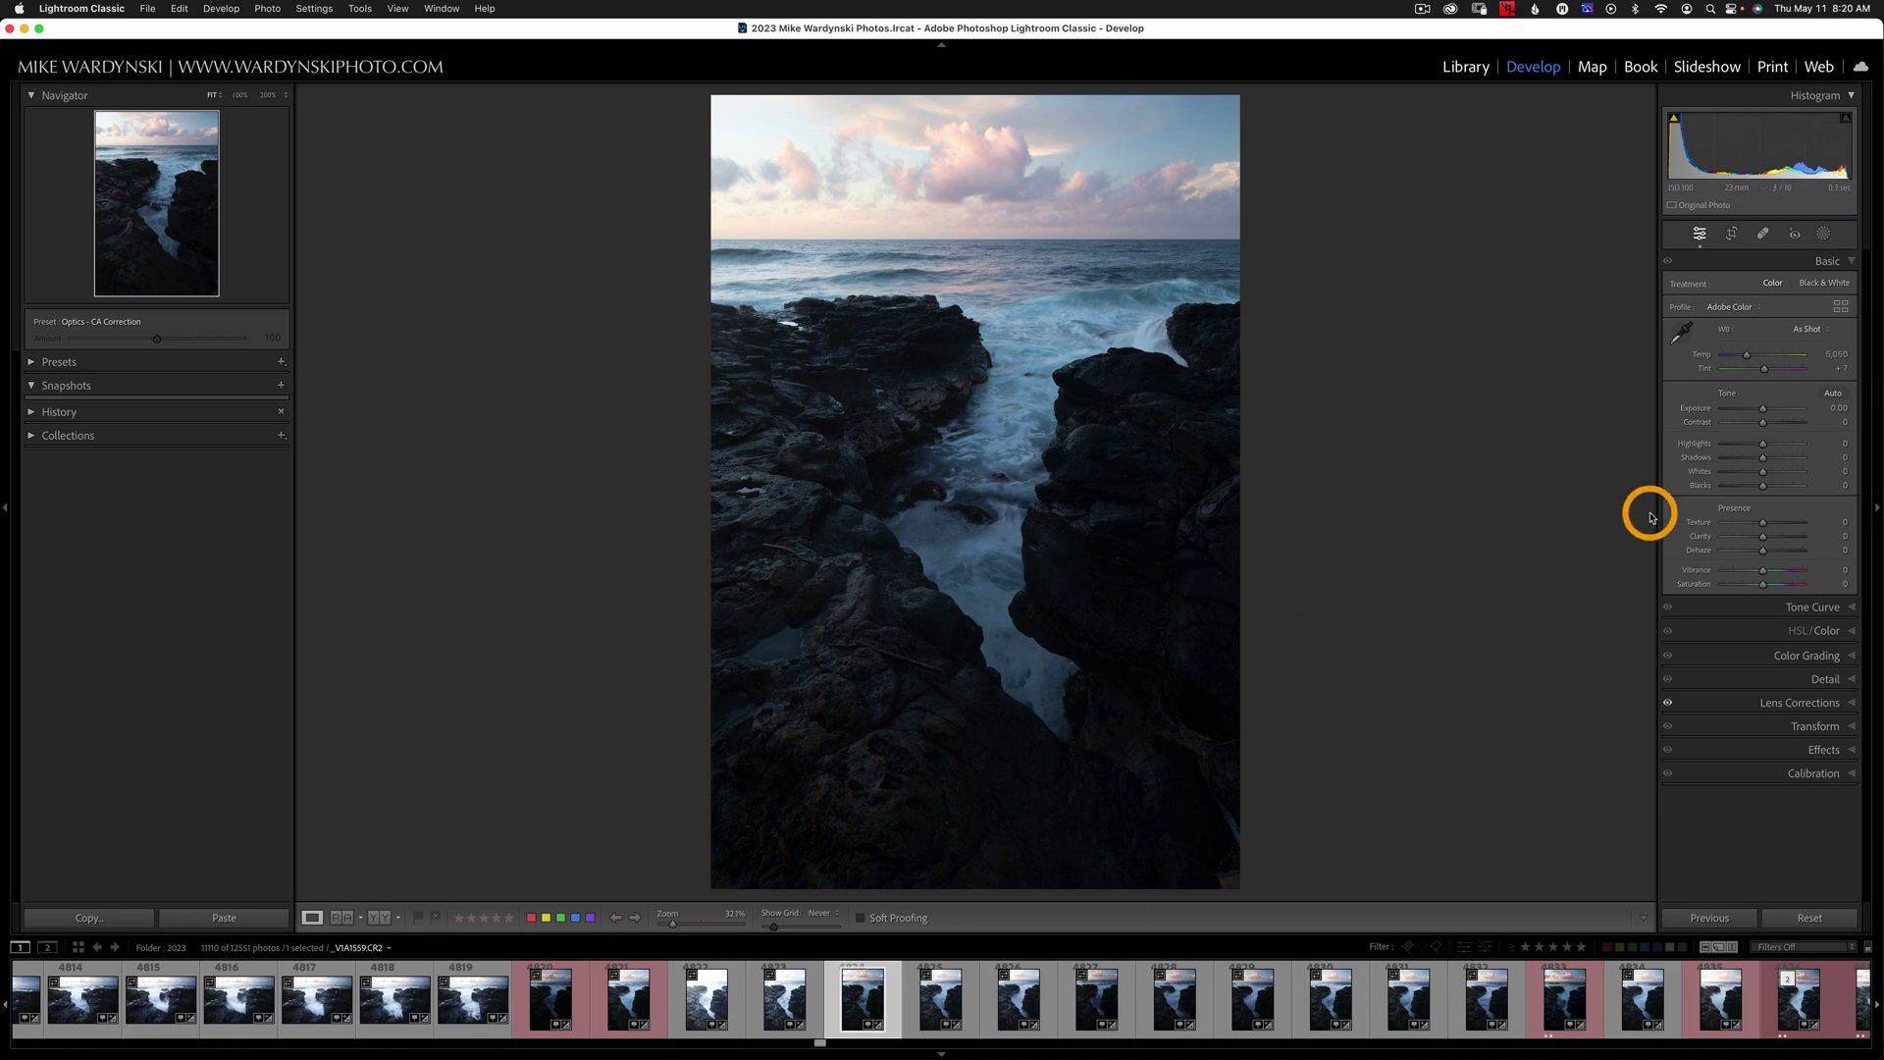
- Try Shadows at +100 and +32, reset it to 0, then settle on +22
left_click_drag(1762, 460, 1878, 452)
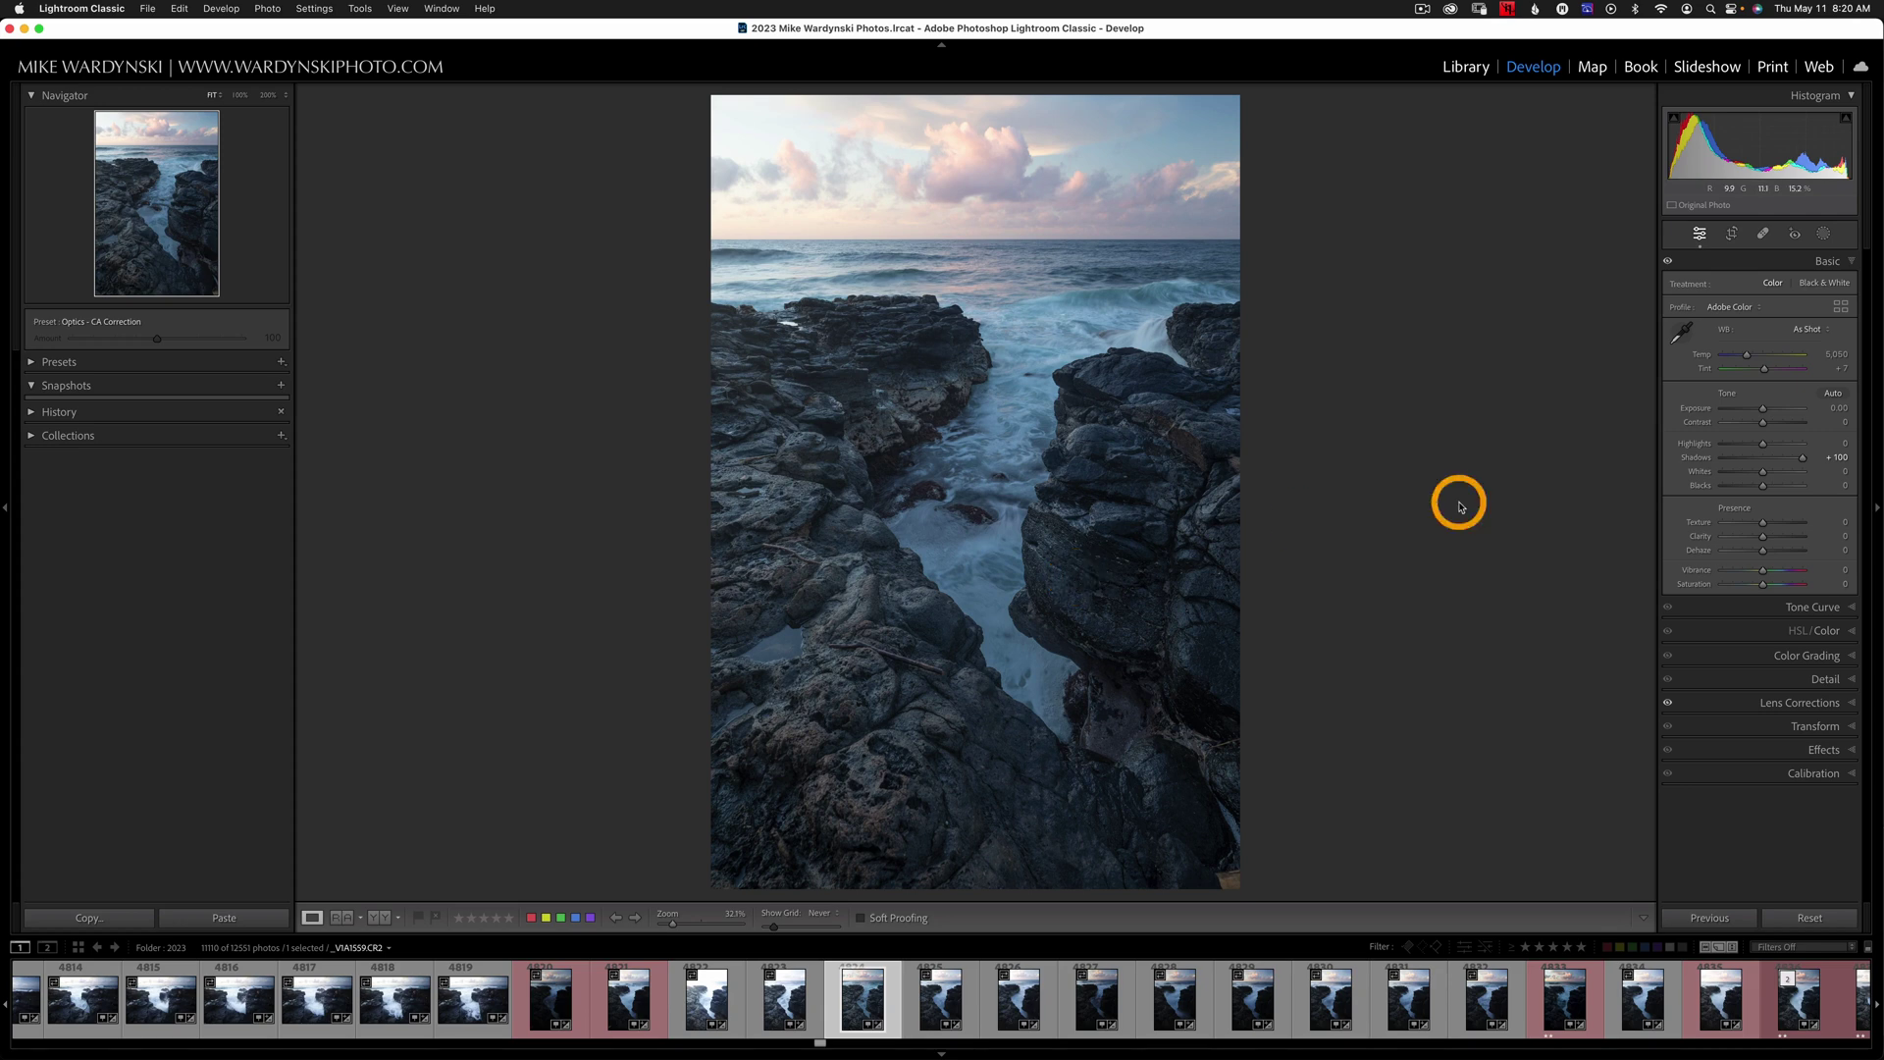
left_click_drag(1802, 459, 1772, 459)
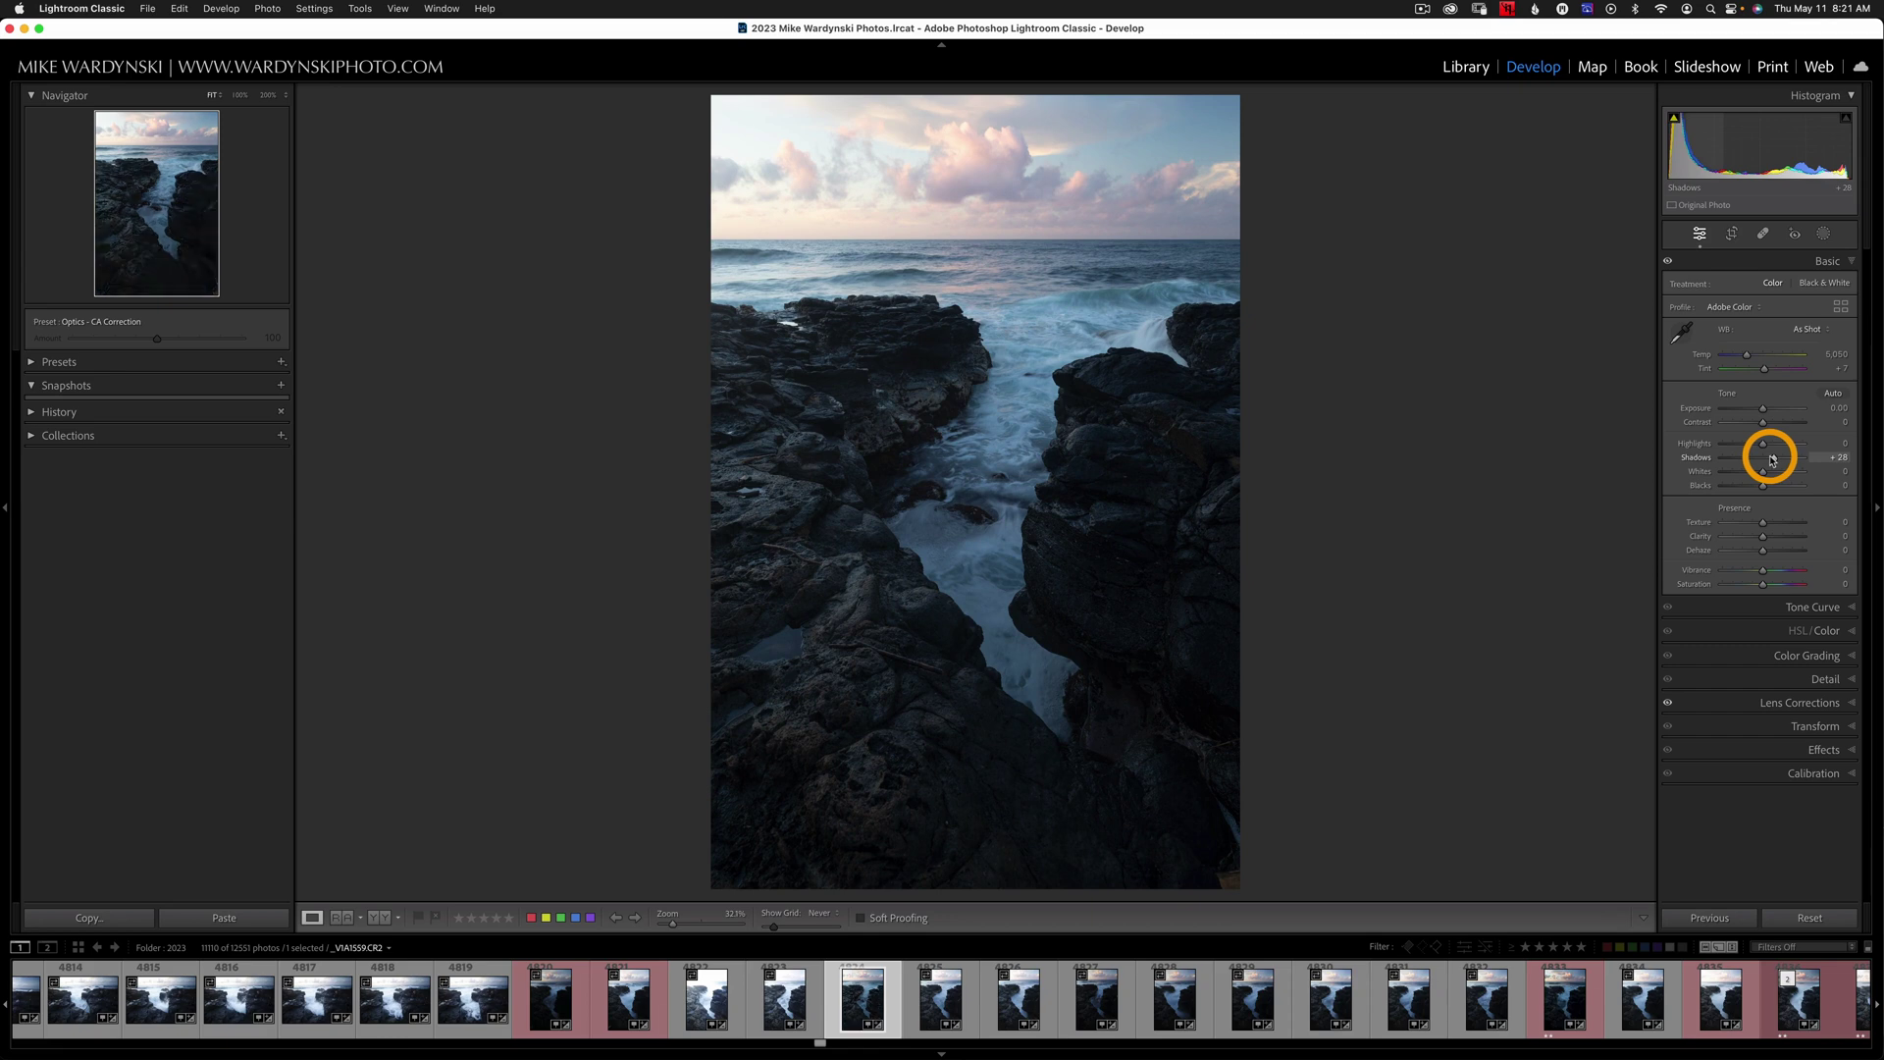
double_click(1698, 457)
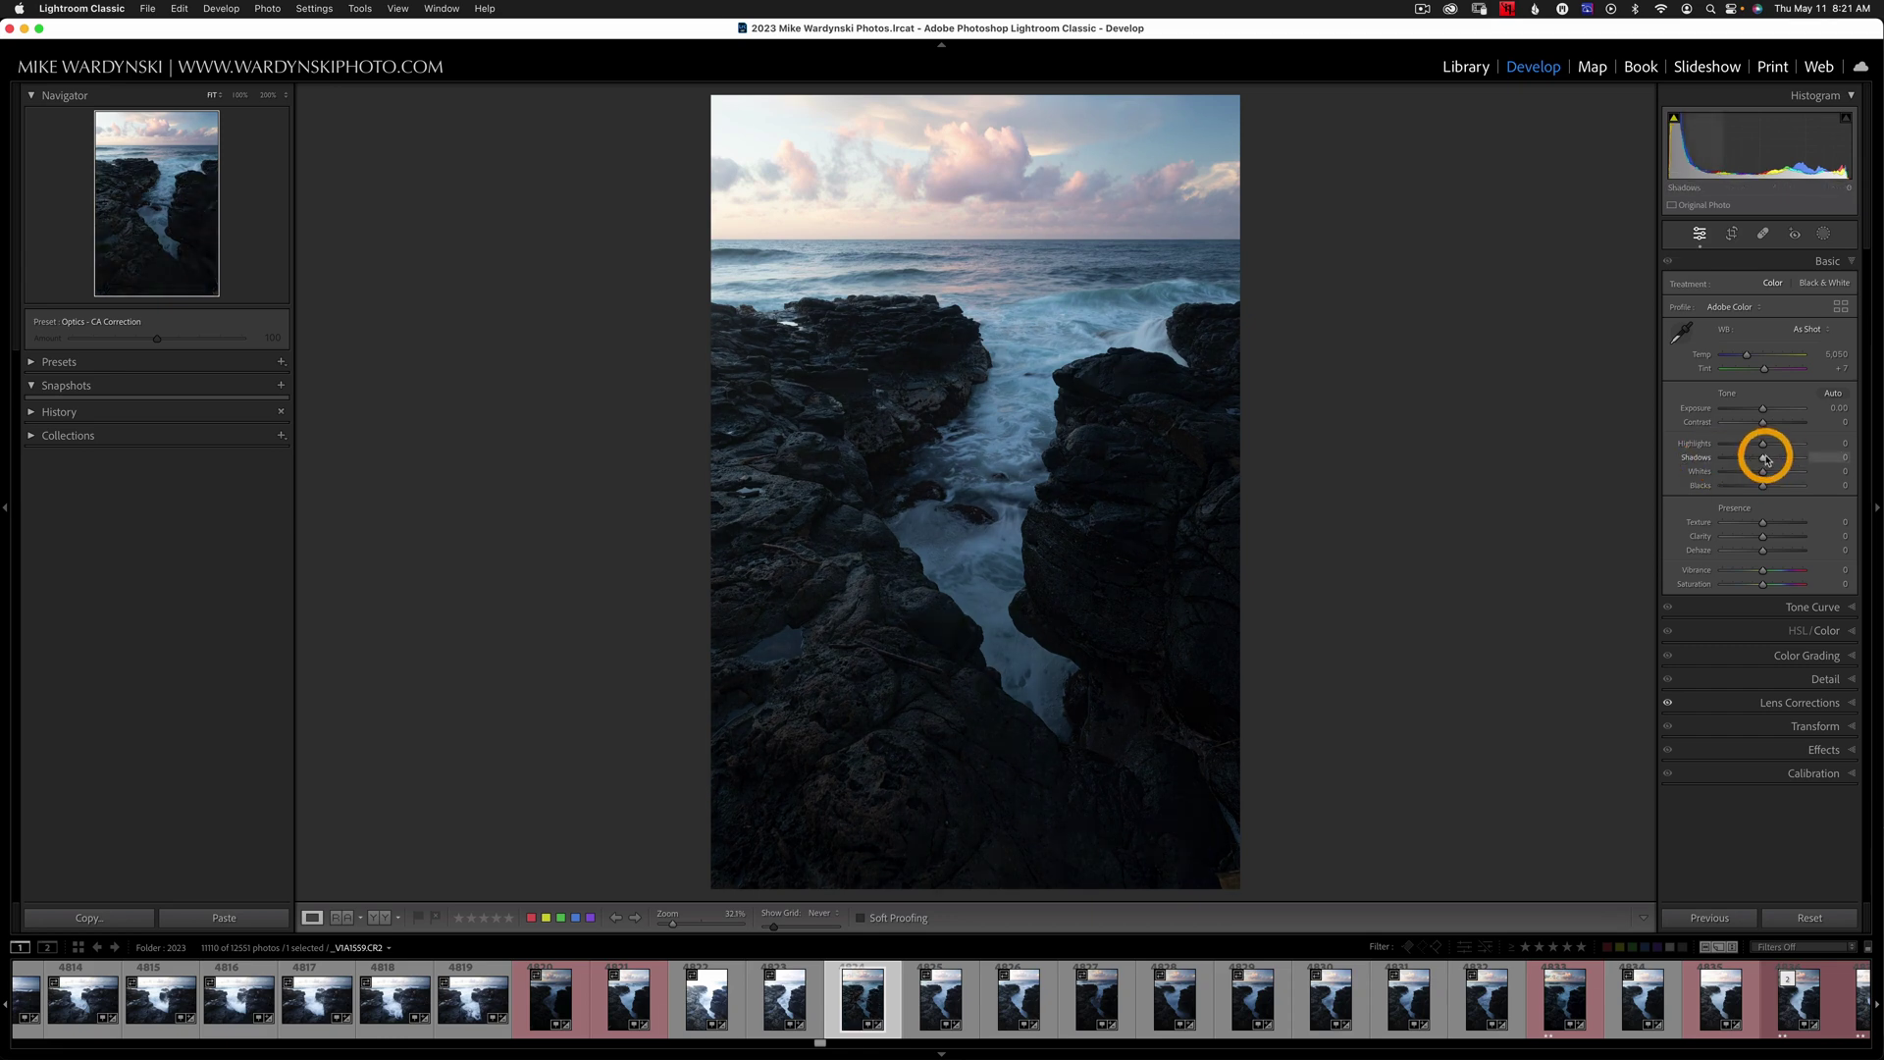
mouse_move(1767, 461)
left_mouse_down()
mouse_move(1786, 458)
mouse_move(1756, 475)
mouse_move(1778, 477)
left_mouse_up()
- Set Blacks to -27, Highlights to -37, Shadows to +100, then Blacks to -13
left_click_drag(1763, 485, 1753, 487)
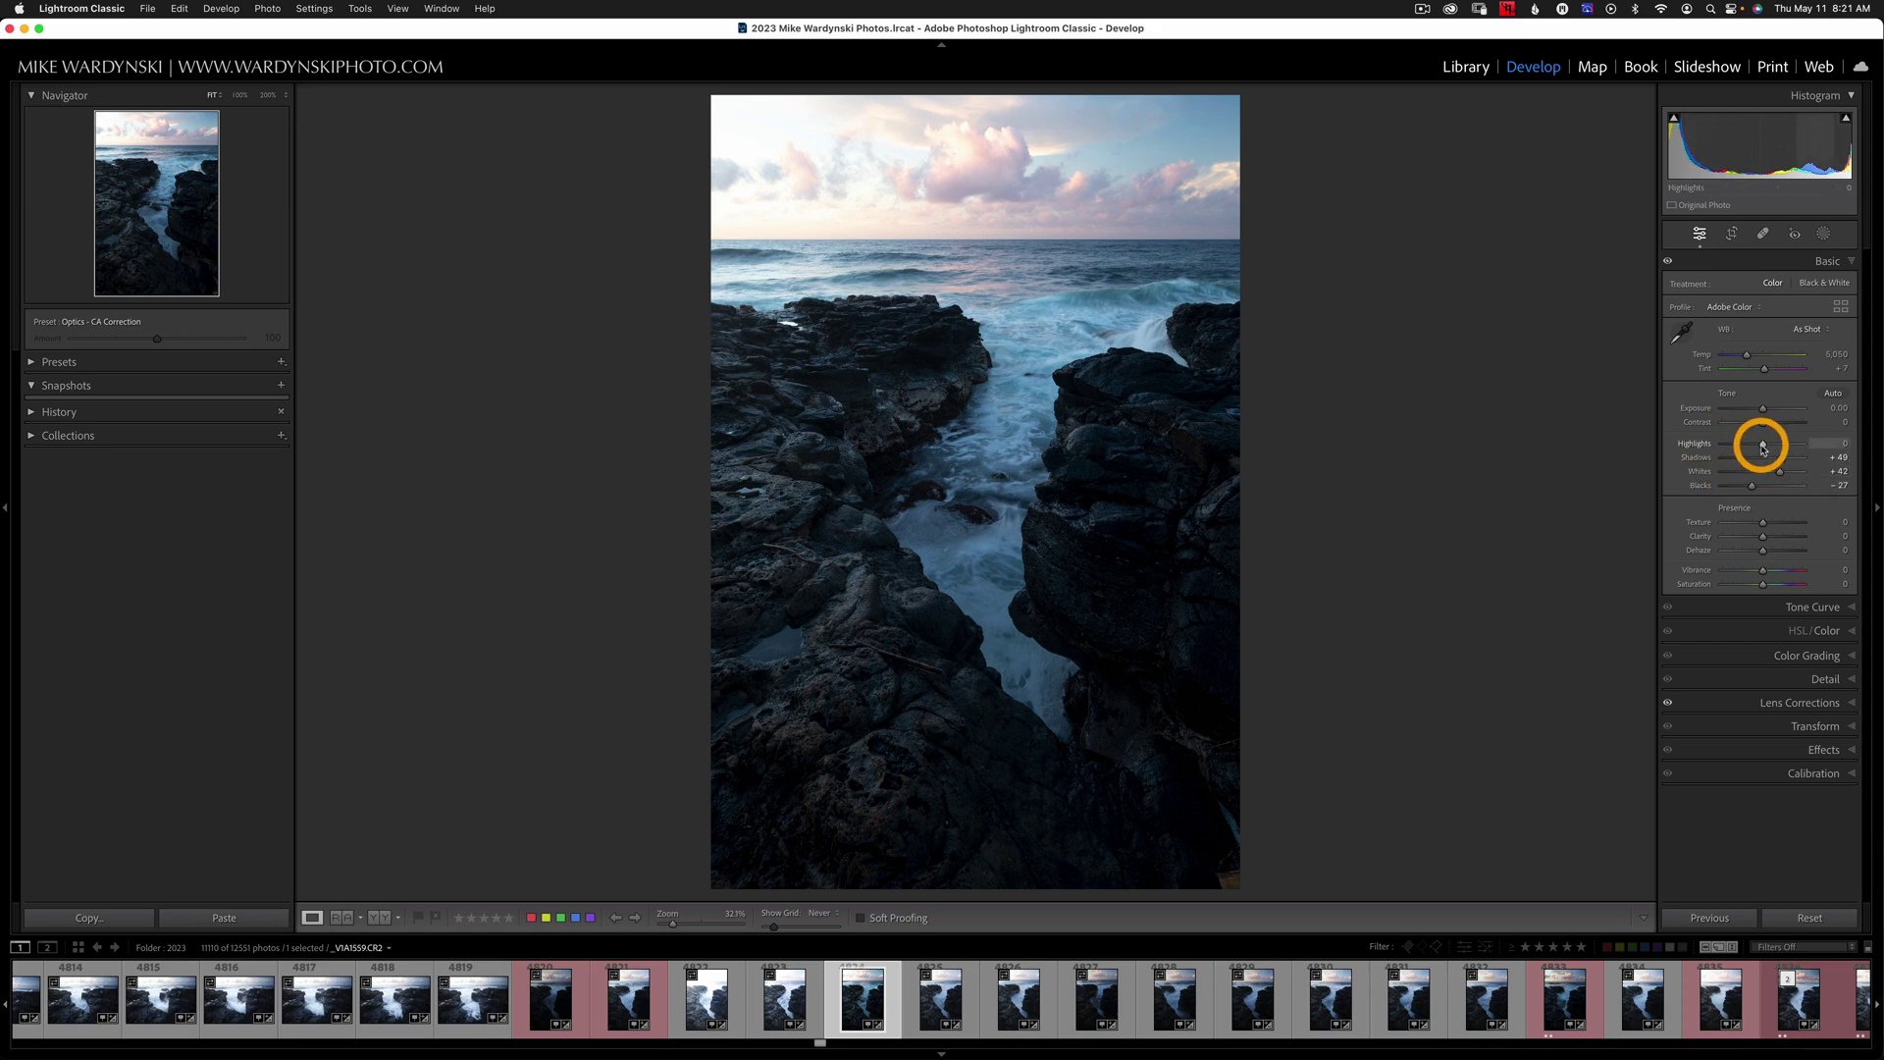
left_click_drag(1763, 447, 1747, 444)
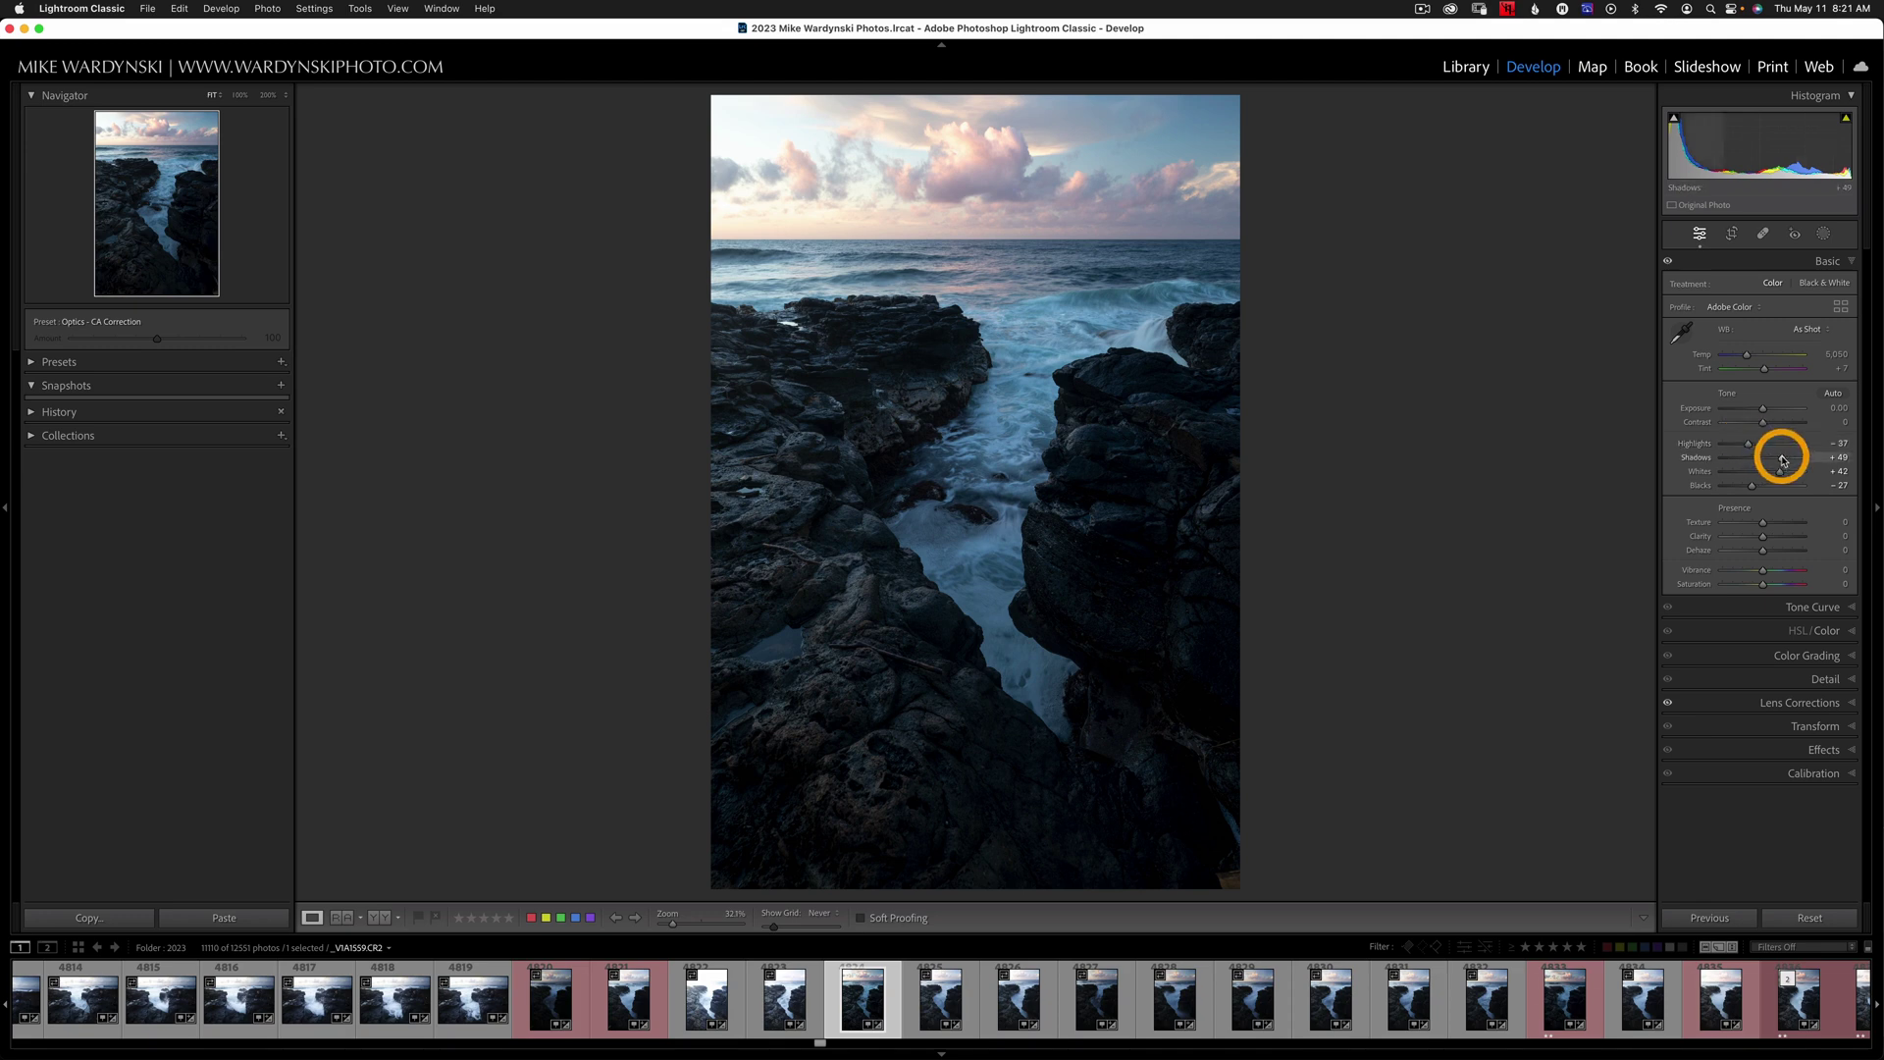
left_click_drag(1781, 457, 1873, 459)
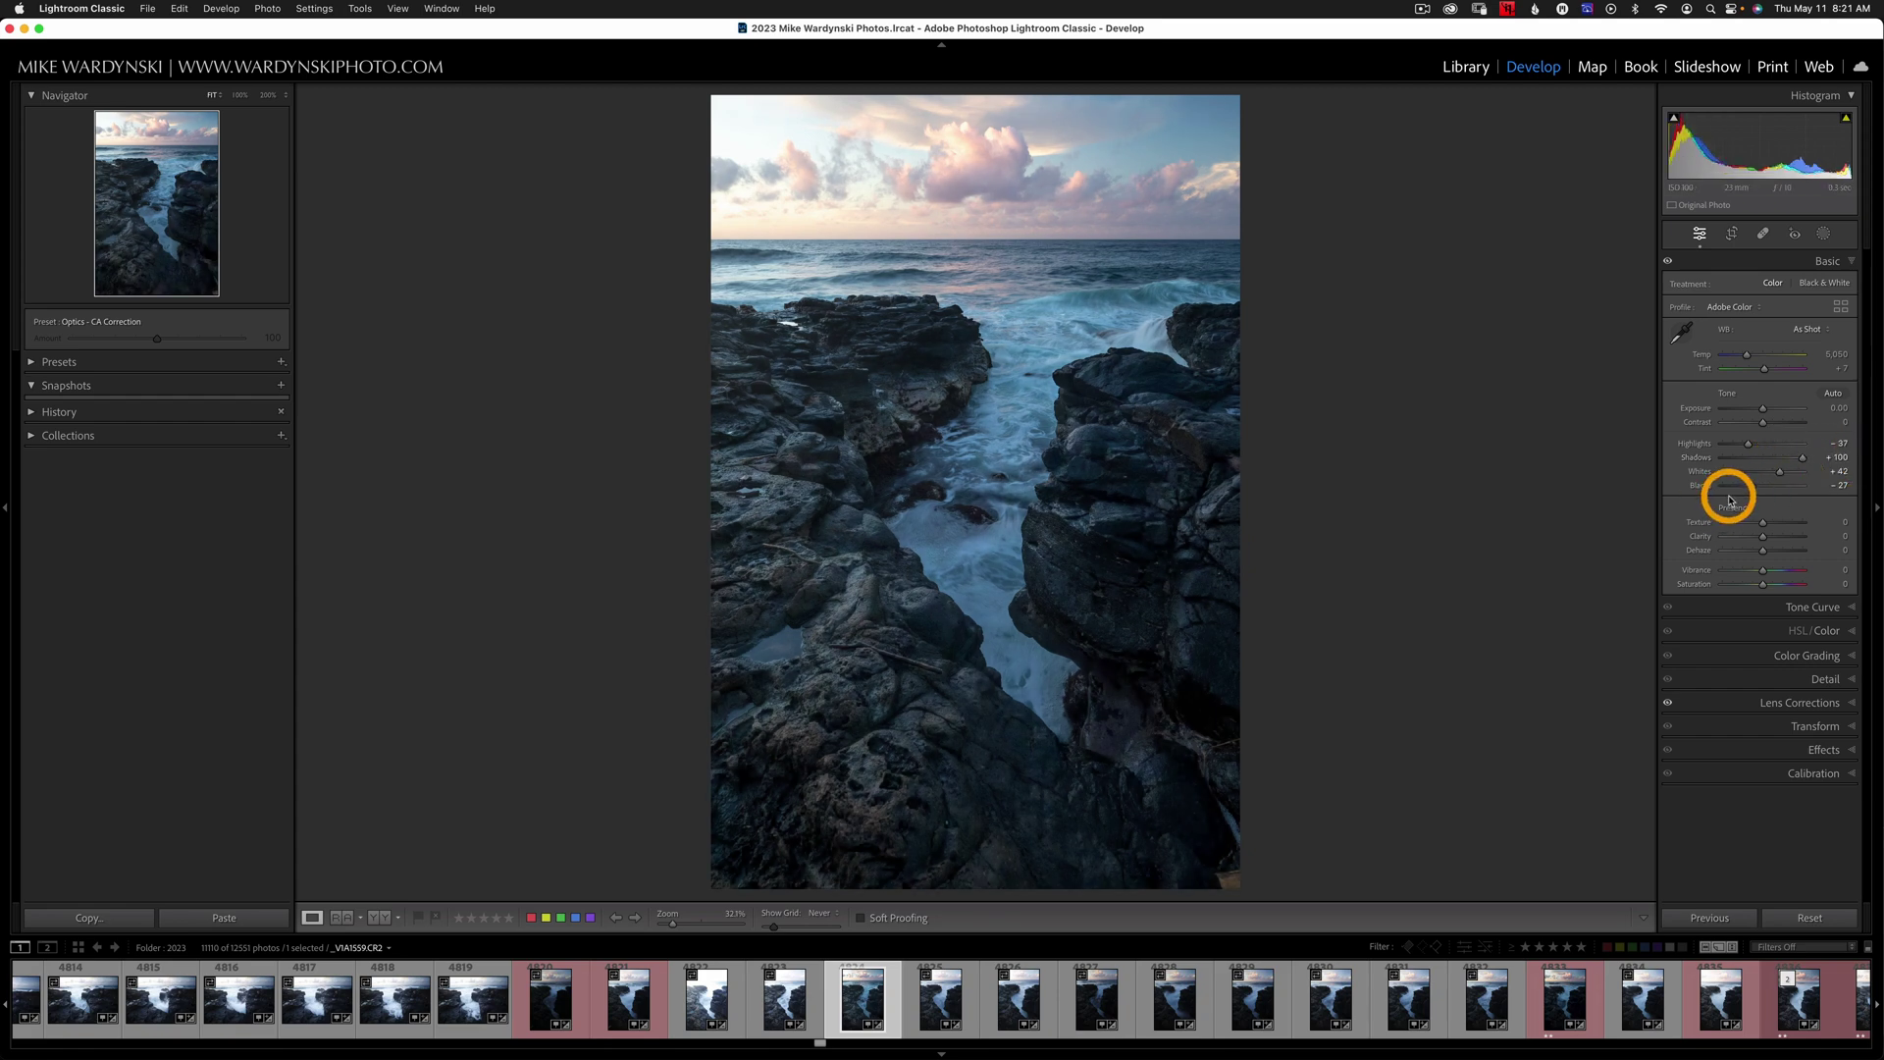
left_click_drag(1724, 488, 1756, 489)
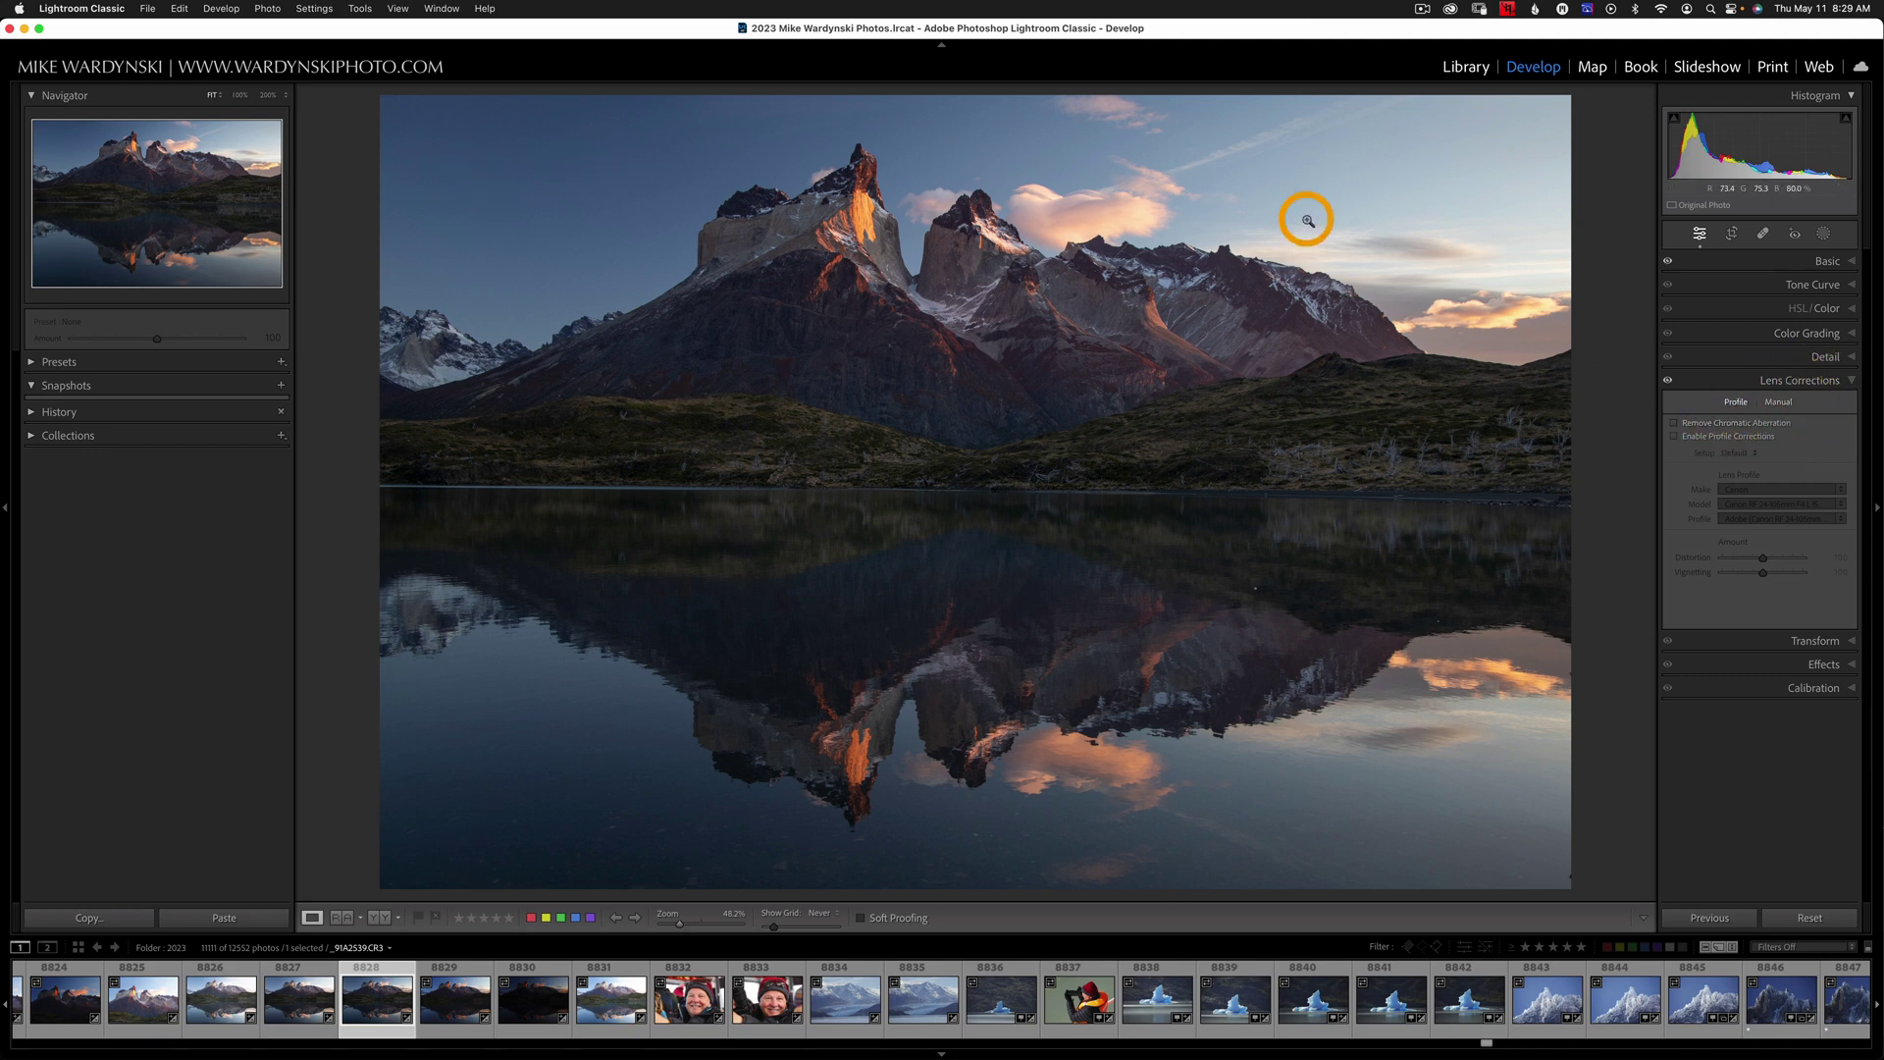
- Zoom to 200% on the ridge and toggle Remove Chromatic Aberration off, then back on
left_click(1332, 278)
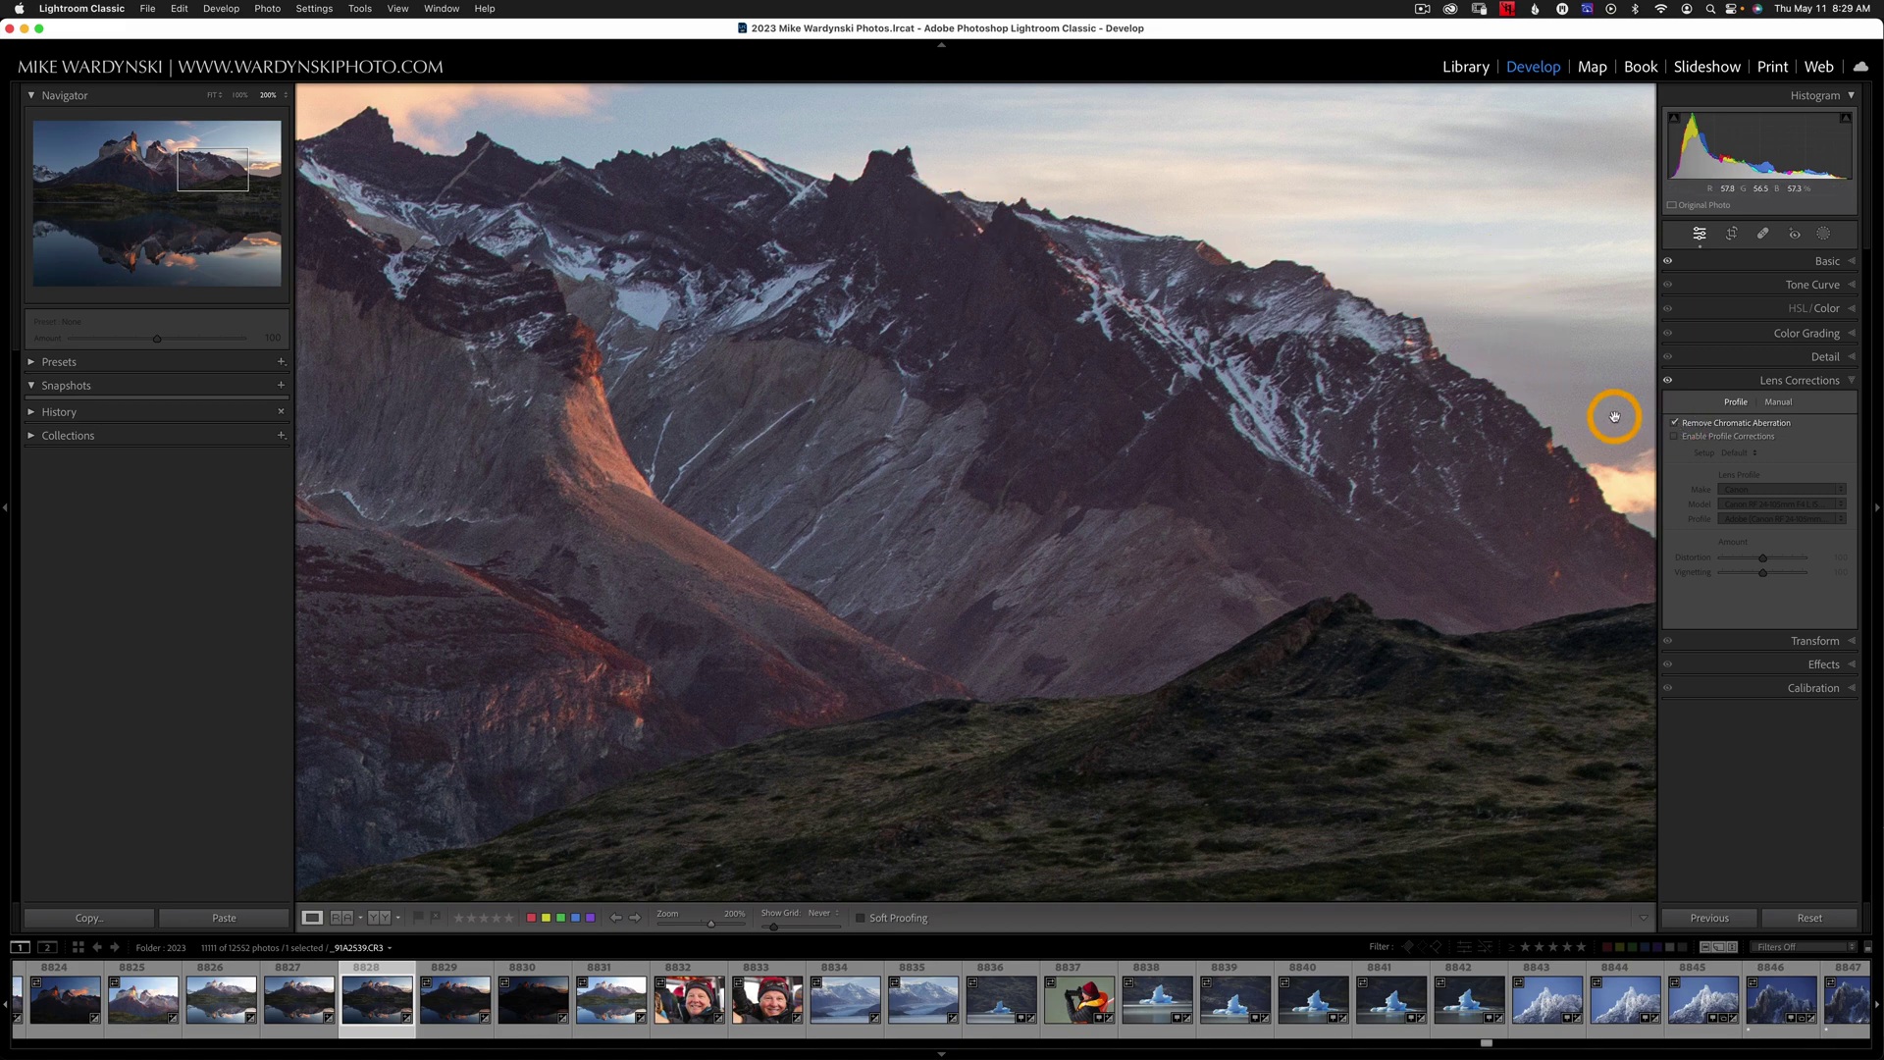
left_click(1675, 422)
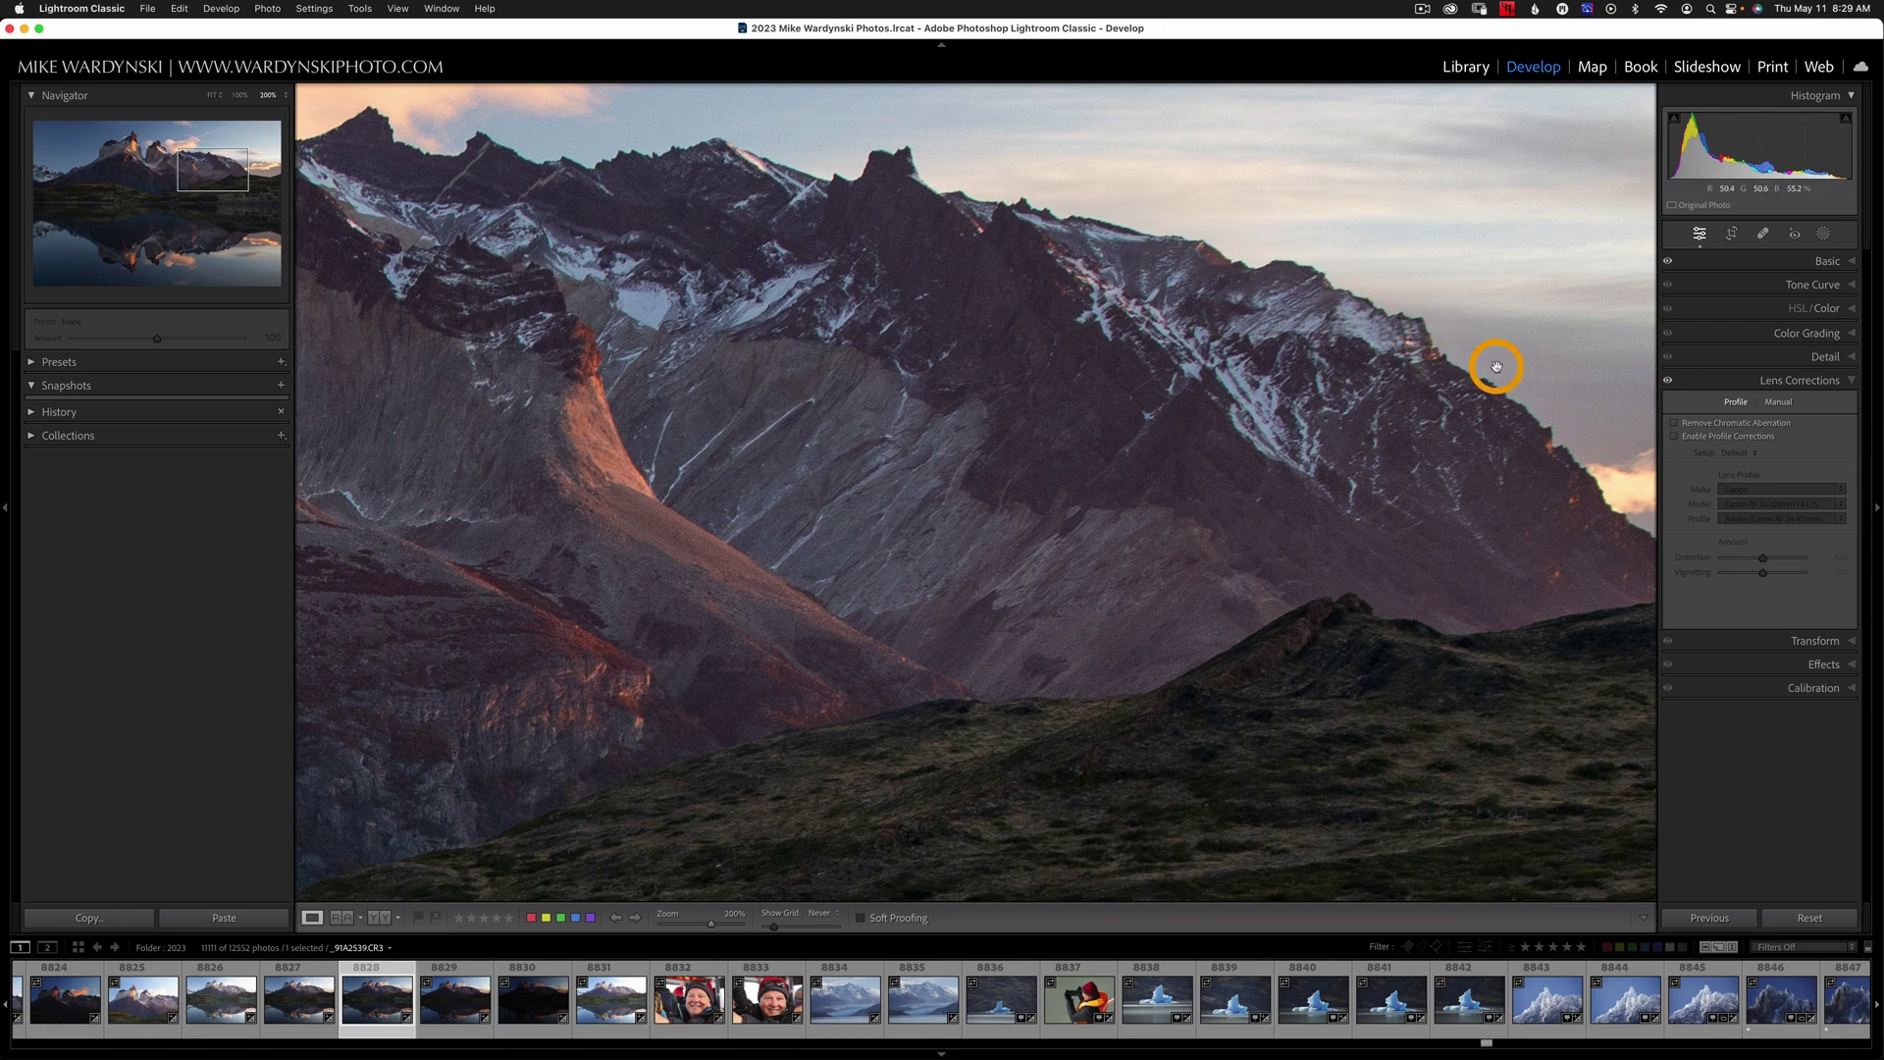
left_click(1674, 423)
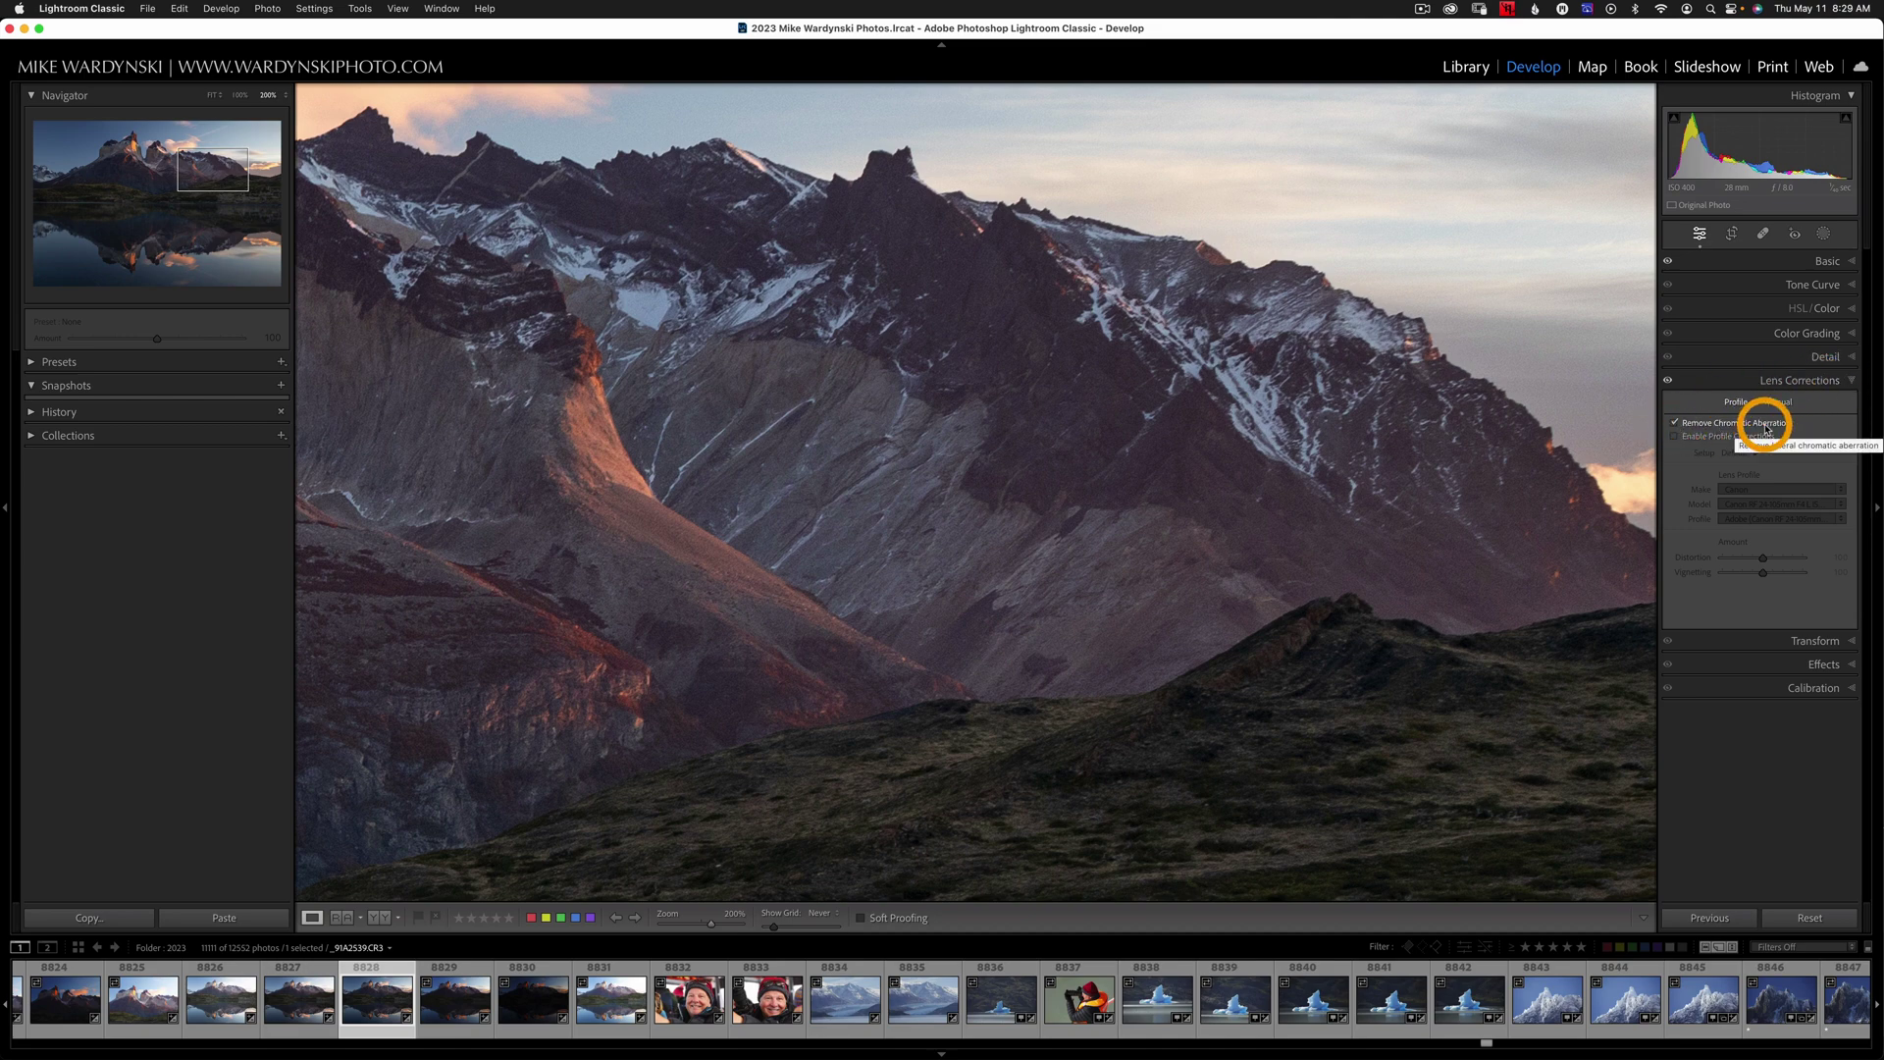
- Expand the Presets panel and collapse the Fade Toning B&W & Sepia folder
left_click(30, 363)
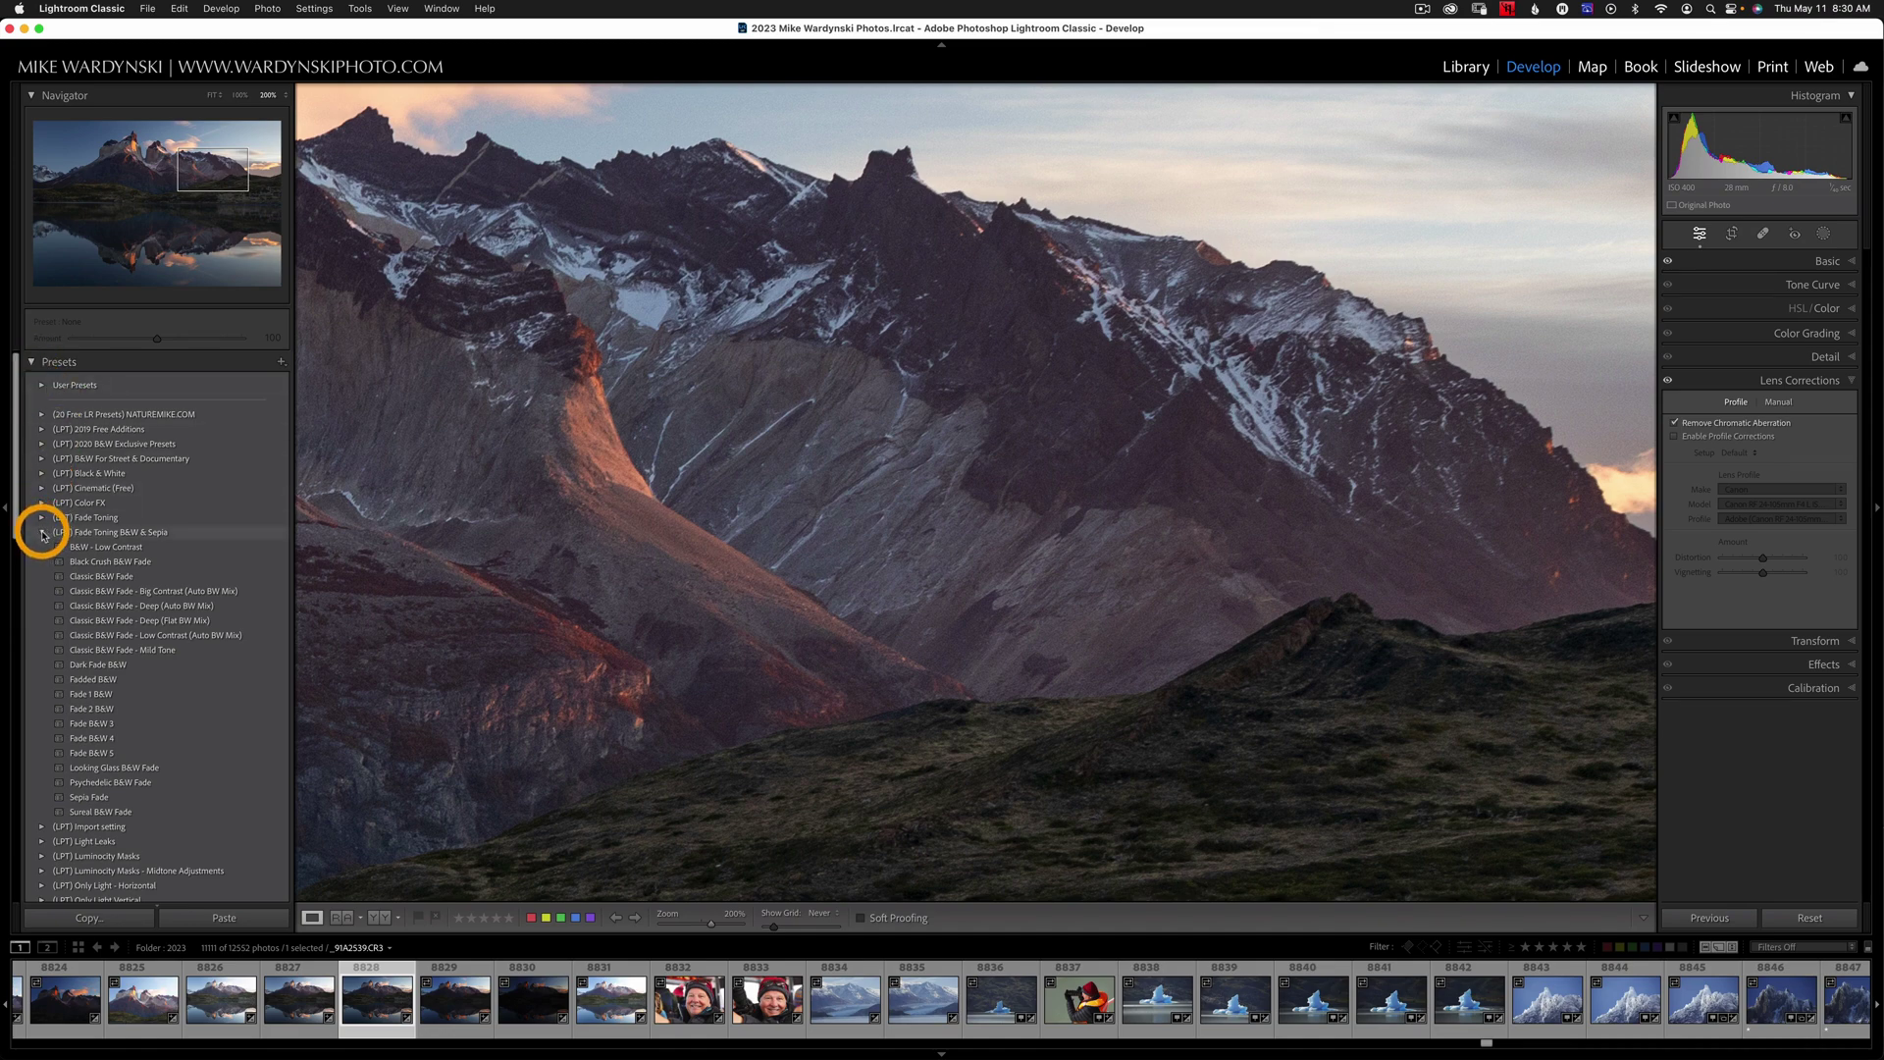
left_click(44, 533)
scroll(116, 522, "down", 5)
scroll(116, 522, "up", 3)
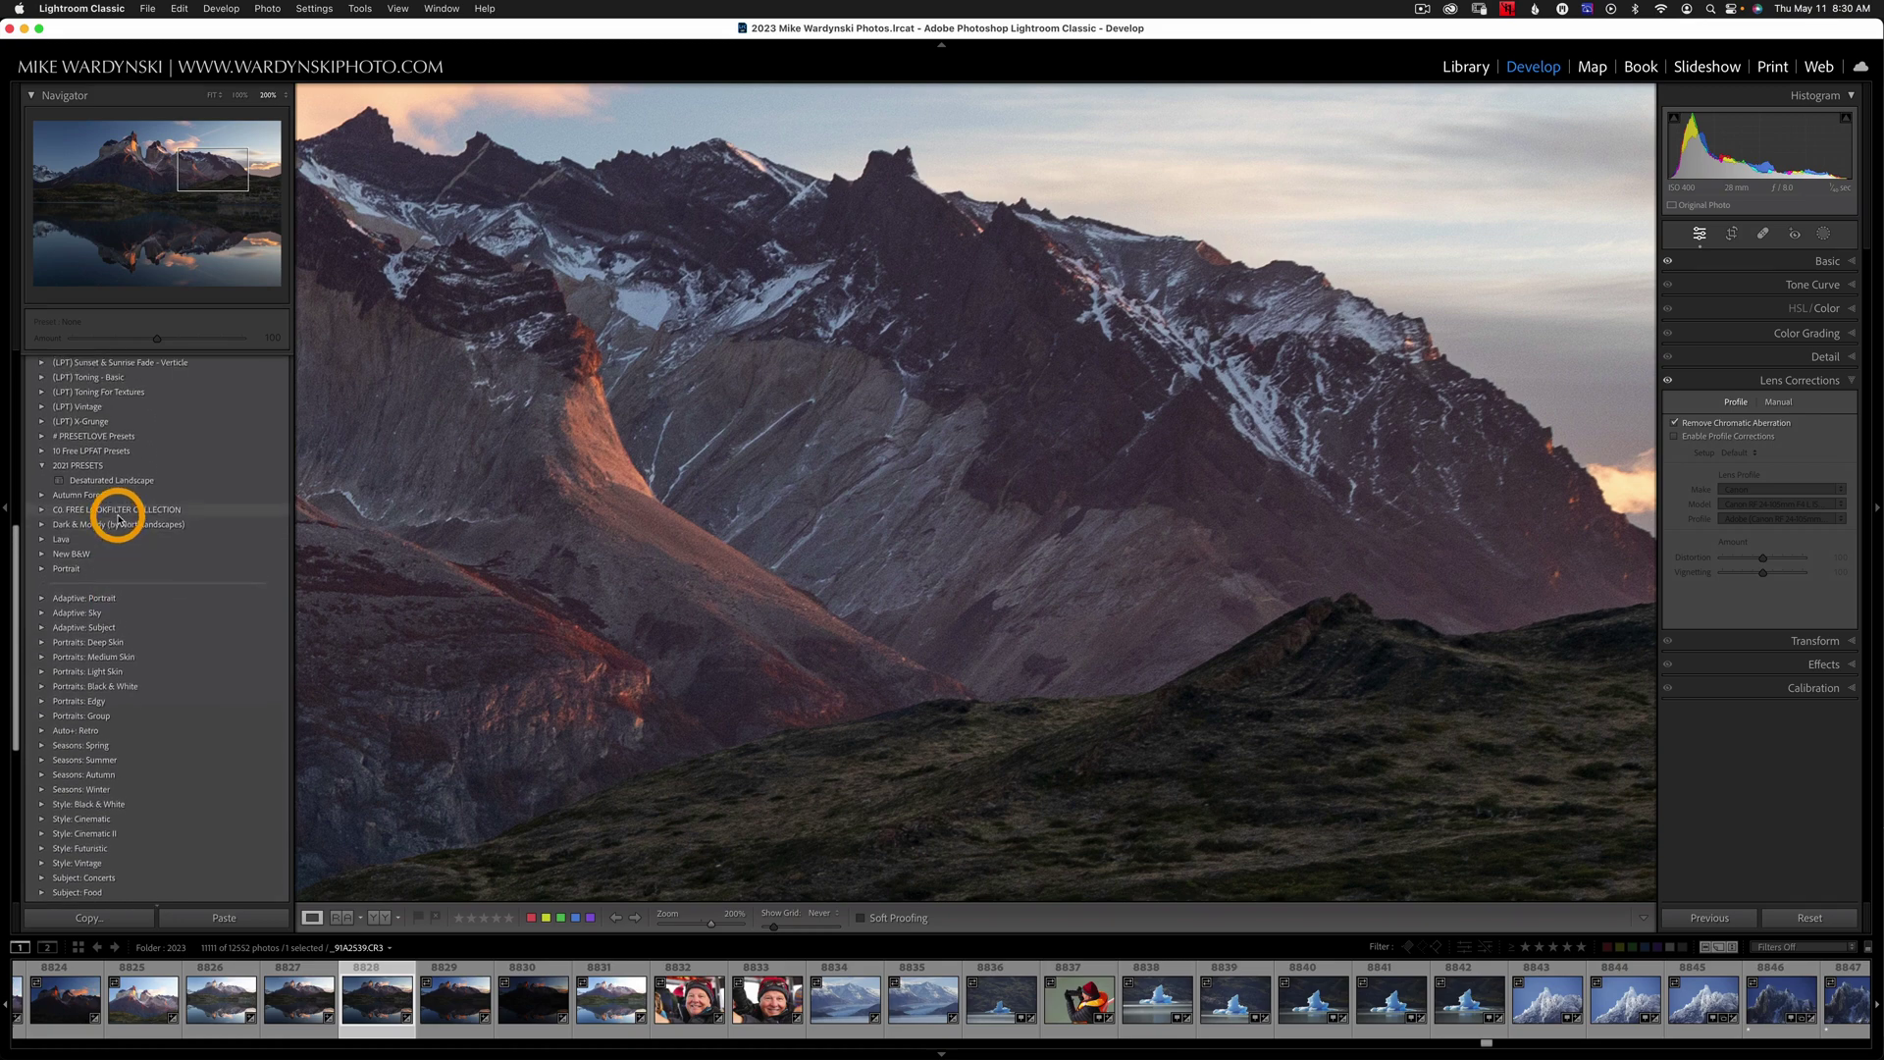